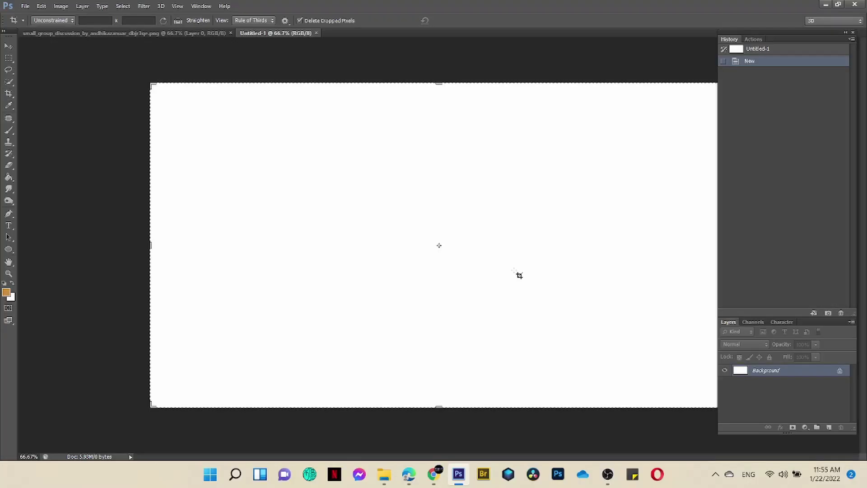
Switch to the Move tool in the new blank Untitled-1 document.
{"action": "key", "text": "v"}
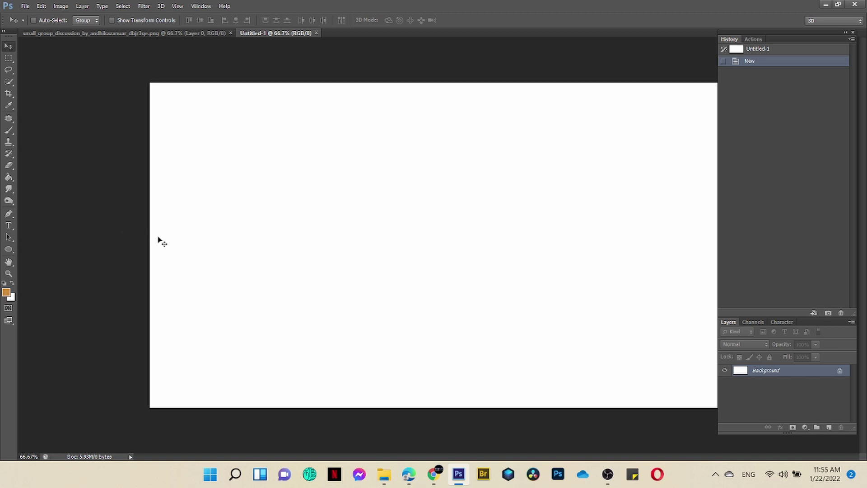
Set the foreground colour to grey 898887 and paint-bucket fill the whole canvas with it.
{"action": "left_click", "coordinate": [5, 292]}
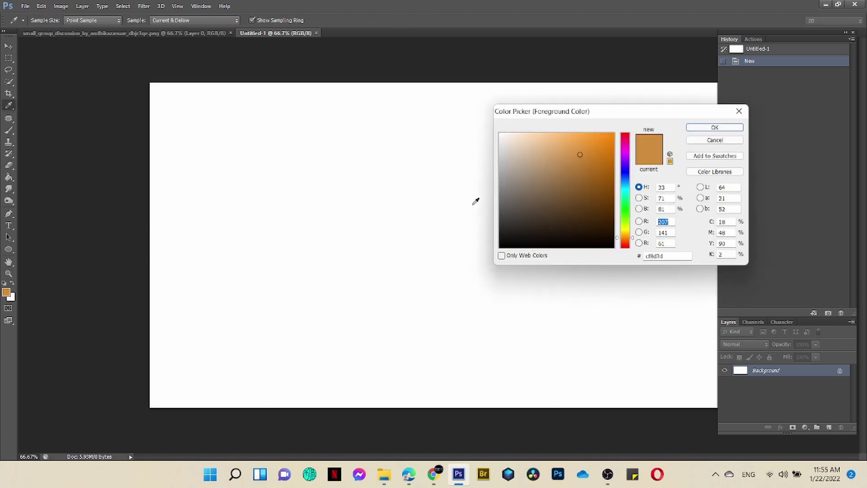
{"action": "left_click", "coordinate": [500, 182]}
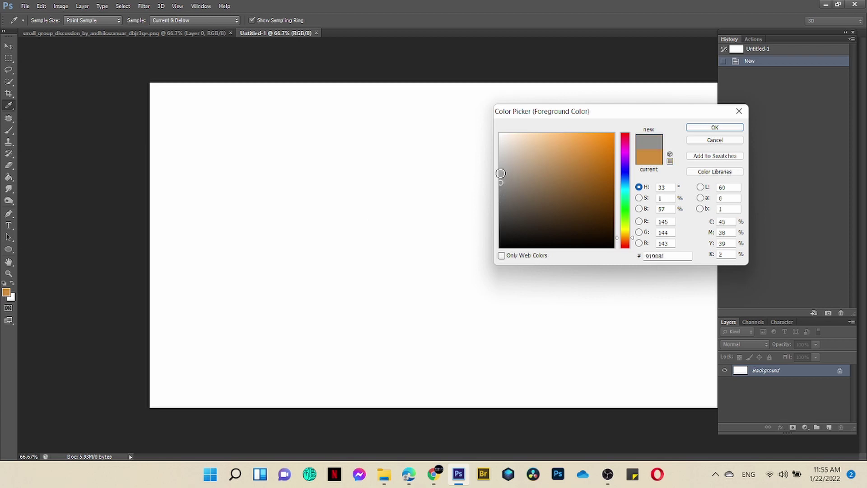
{"action": "left_click", "coordinate": [500, 171]}
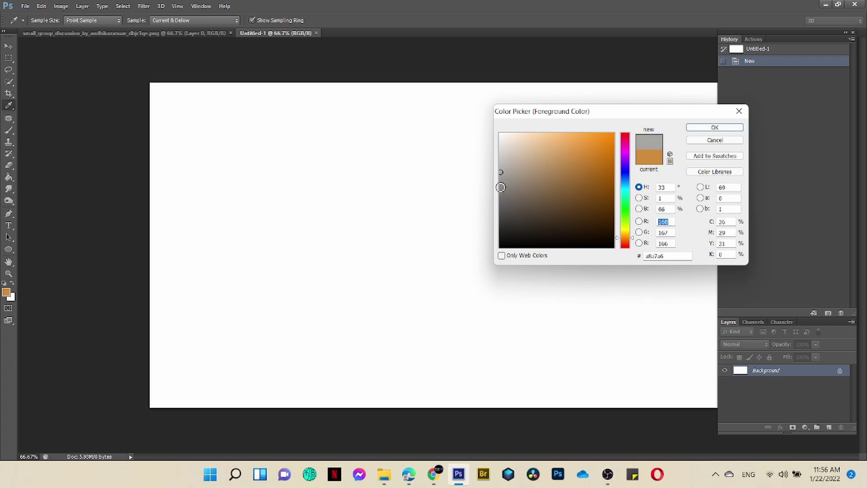
{"action": "left_click", "coordinate": [501, 185]}
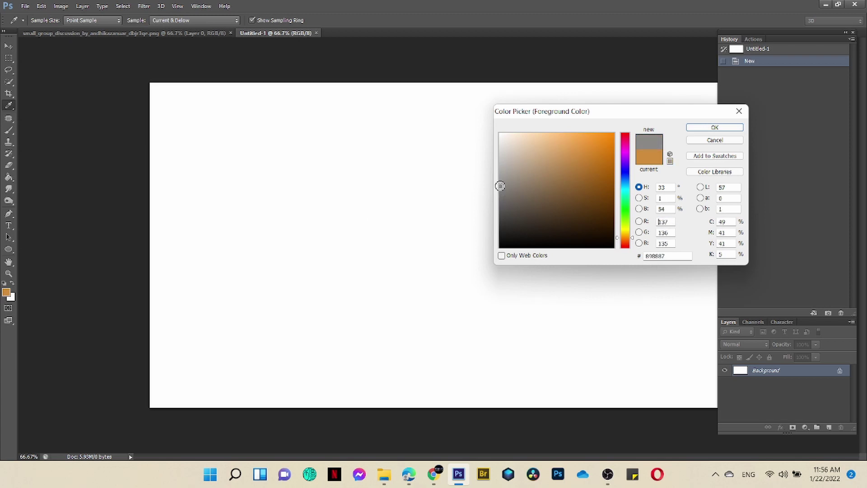
{"action": "left_click", "coordinate": [701, 128]}
{"action": "key", "text": "v"}
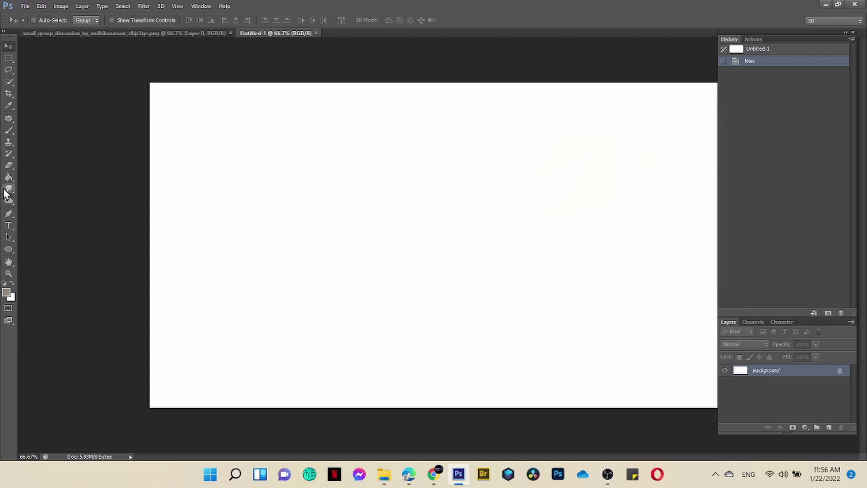
{"action": "left_click", "coordinate": [8, 176]}
{"action": "left_click", "coordinate": [246, 231]}
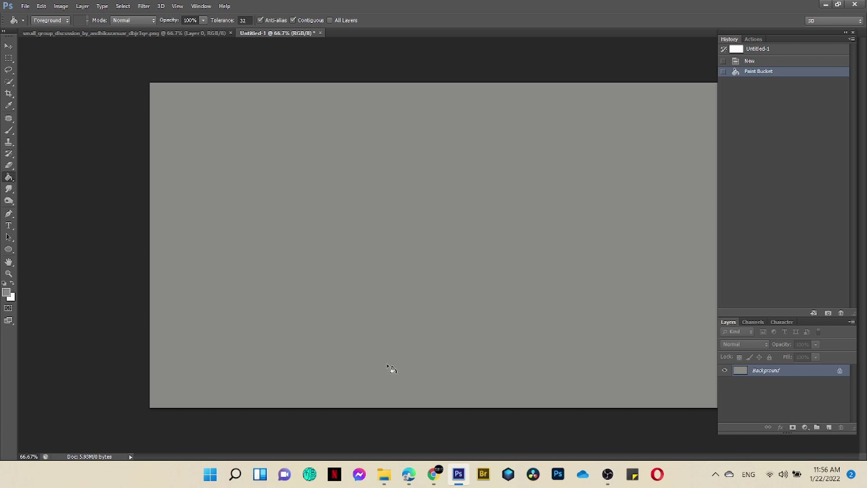
{"action": "mouse_move", "coordinate": [384, 474]}
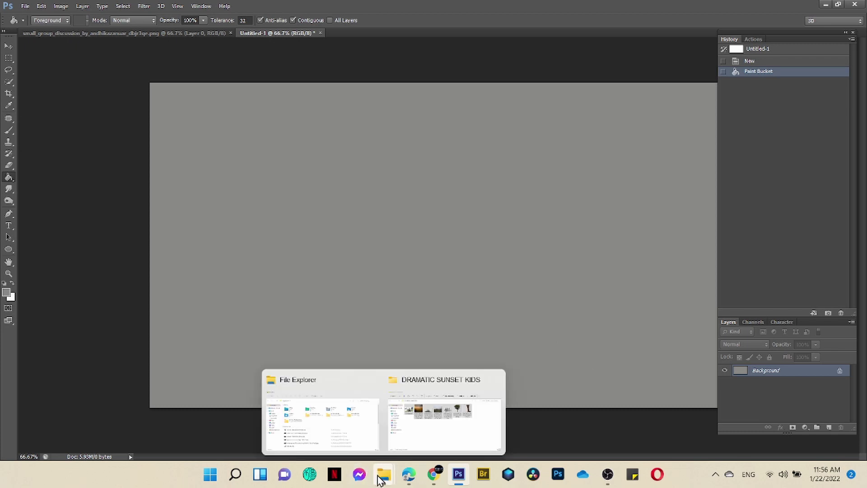
Drag landscape_stock_66_mountains from the DRAMATIC SUNSET KIDS folder onto the Untitled-1 canvas.
{"action": "left_click", "coordinate": [442, 434]}
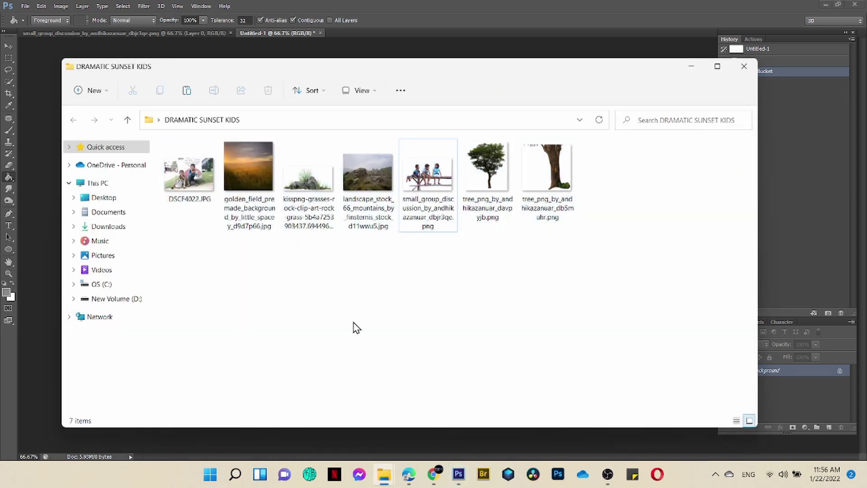
{"action": "left_click_drag", "start_coordinate": [480, 74], "coordinate": [464, 154]}
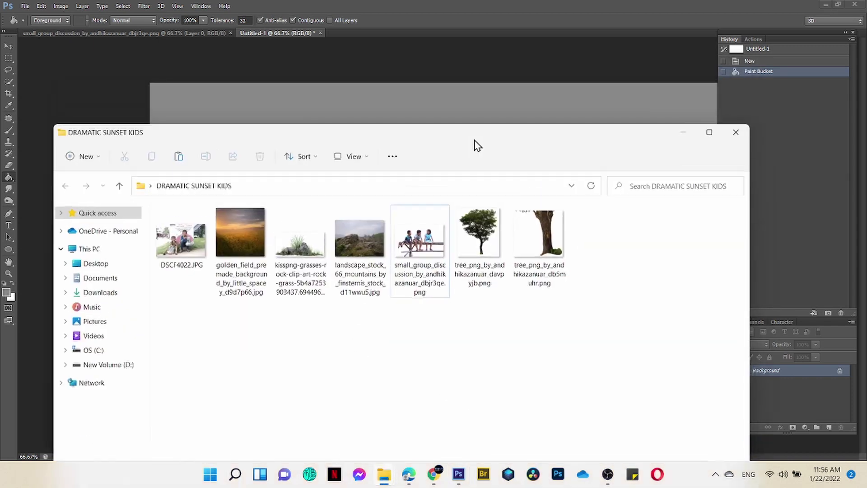
{"action": "left_click_drag", "start_coordinate": [350, 253], "coordinate": [379, 122]}
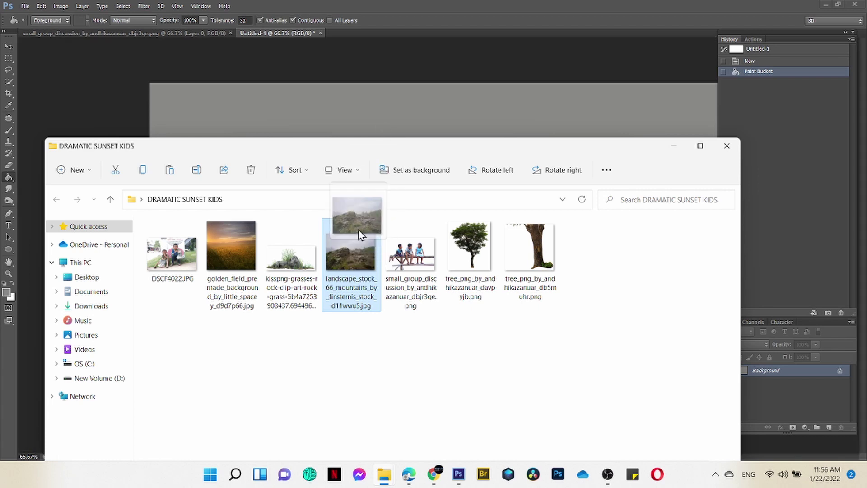
{"action": "left_click_drag", "start_coordinate": [379, 121], "coordinate": [366, 127]}
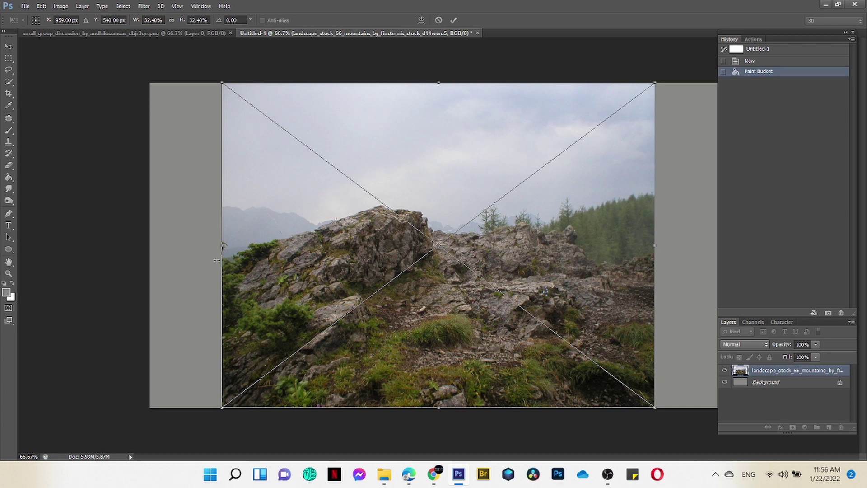
Stretch the placed landscape to the canvas's left and right edges and commit it.
{"action": "left_click_drag", "start_coordinate": [221, 248], "coordinate": [147, 266]}
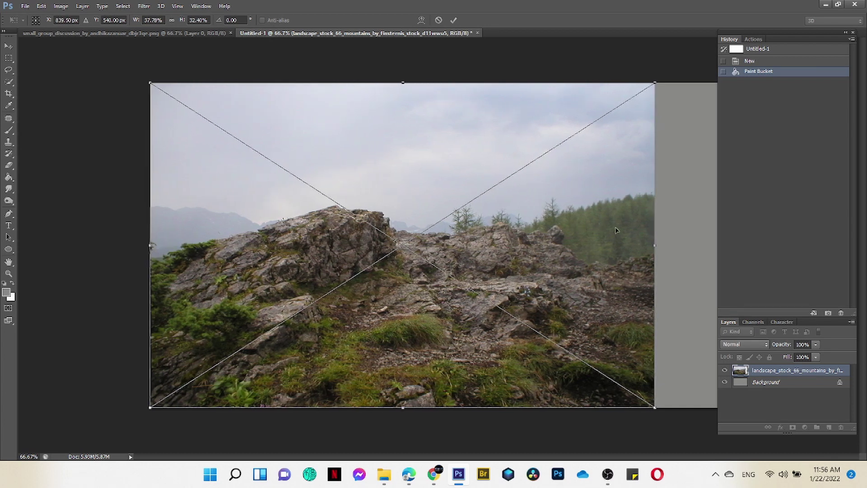
{"action": "left_click_drag", "start_coordinate": [656, 244], "coordinate": [719, 248]}
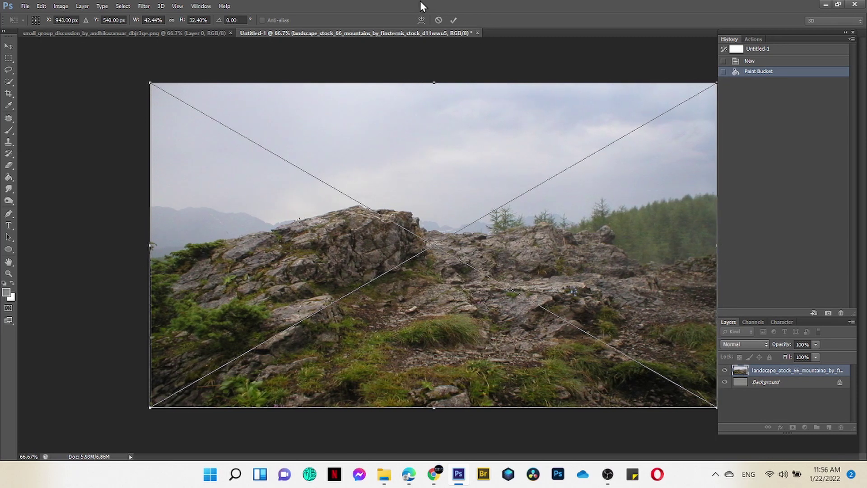
{"action": "left_click", "coordinate": [454, 20]}
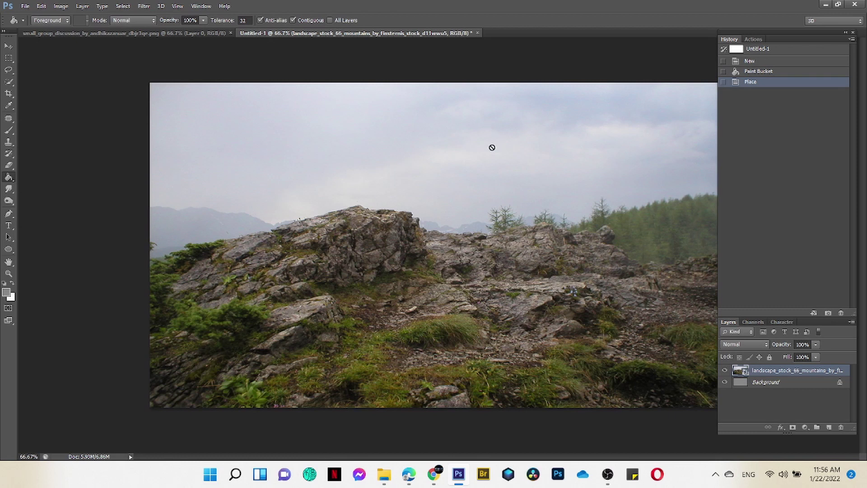
Quick-select the rock ridge and lower landscape, then clear that selection.
{"action": "left_click", "coordinate": [10, 82]}
{"action": "mouse_move", "coordinate": [149, 279]}
{"action": "left_mouse_down"}
{"action": "mouse_move", "coordinate": [394, 221]}
{"action": "mouse_move", "coordinate": [652, 219]}
{"action": "mouse_move", "coordinate": [548, 399]}
{"action": "left_mouse_up"}
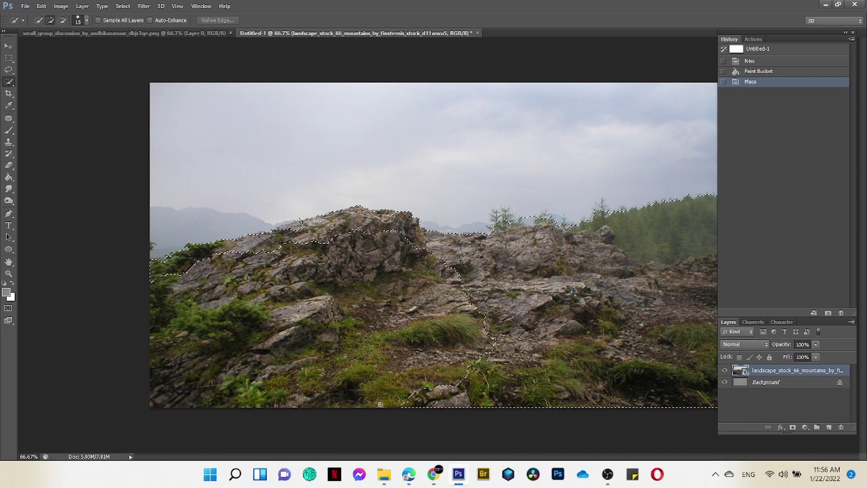
{"action": "left_click_drag", "start_coordinate": [548, 398], "coordinate": [211, 373]}
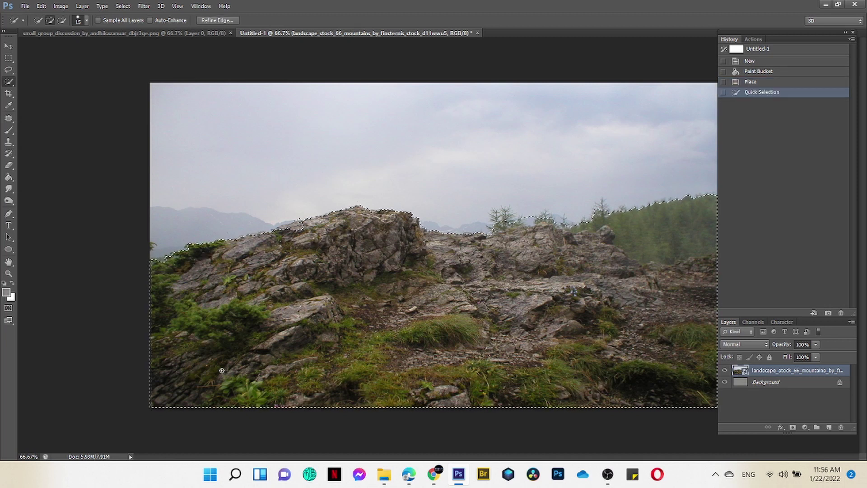
{"action": "key", "text": "ctrl+minus"}
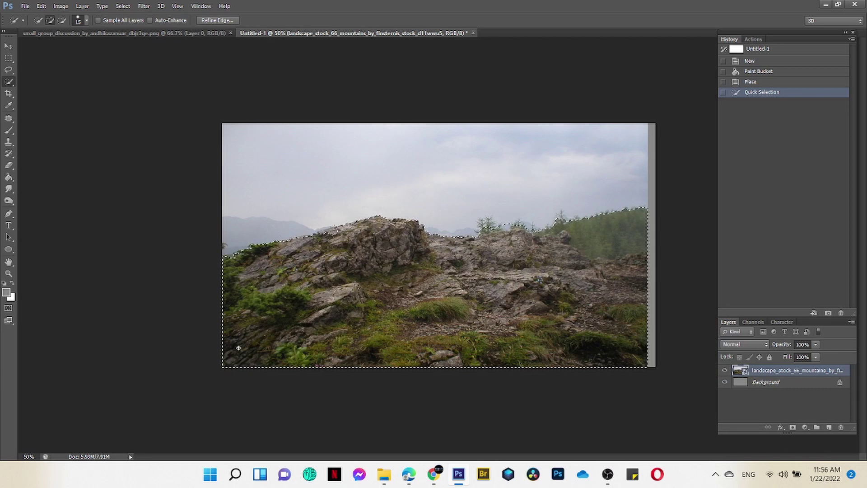
{"action": "key", "text": "ctrl+d"}
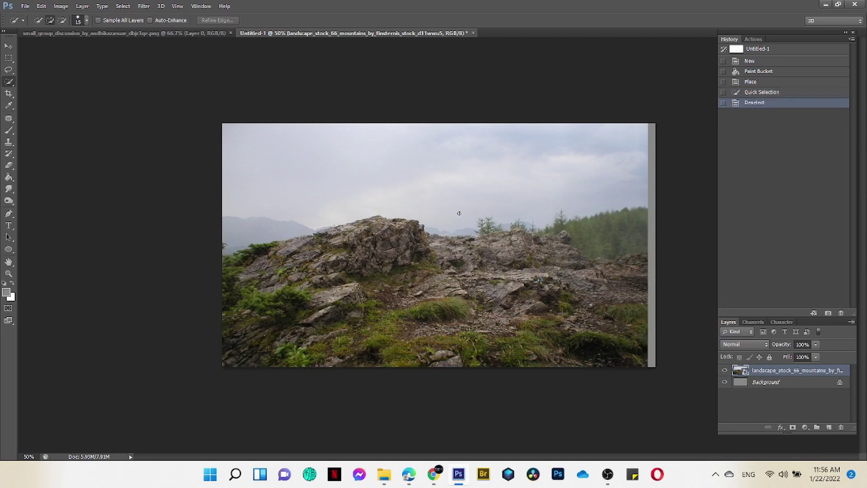
Free-transform the landscape's right edge to fill the canvas, then quick-select the sky.
{"action": "key", "text": "ctrl+t"}
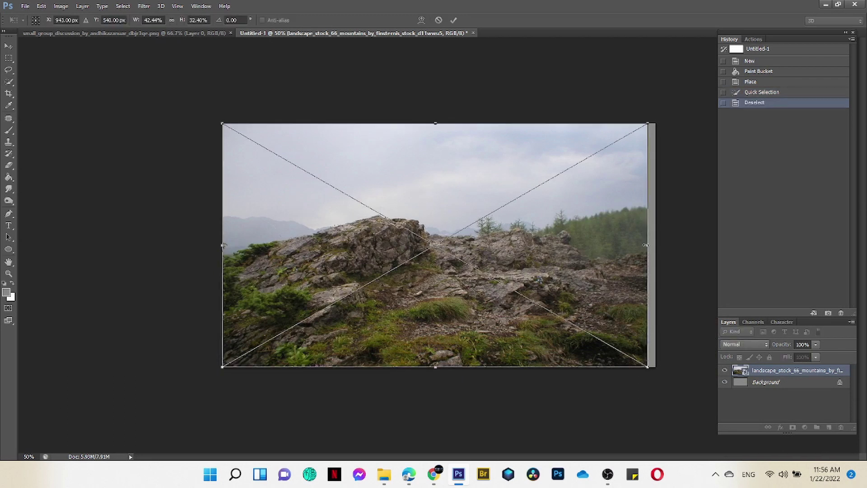
{"action": "left_click_drag", "start_coordinate": [650, 245], "coordinate": [656, 244]}
{"action": "key", "text": "Return"}
{"action": "key", "text": "ctrl+plus"}
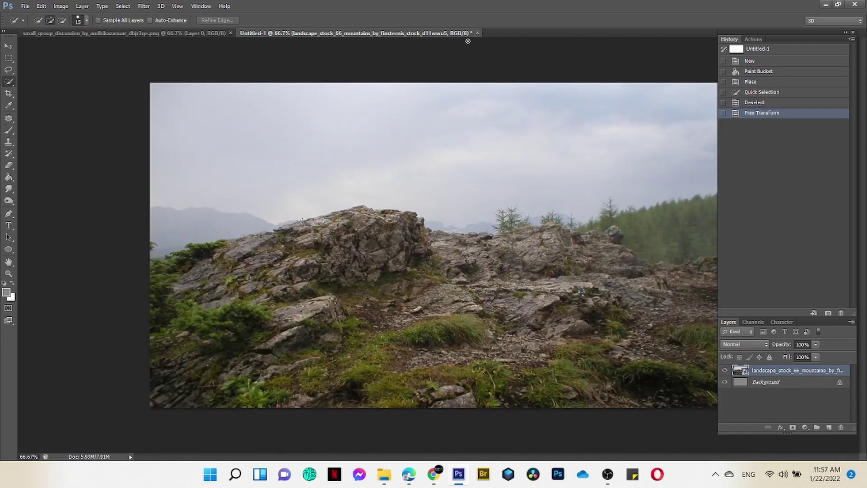
{"action": "key", "text": "ctrl+minus"}
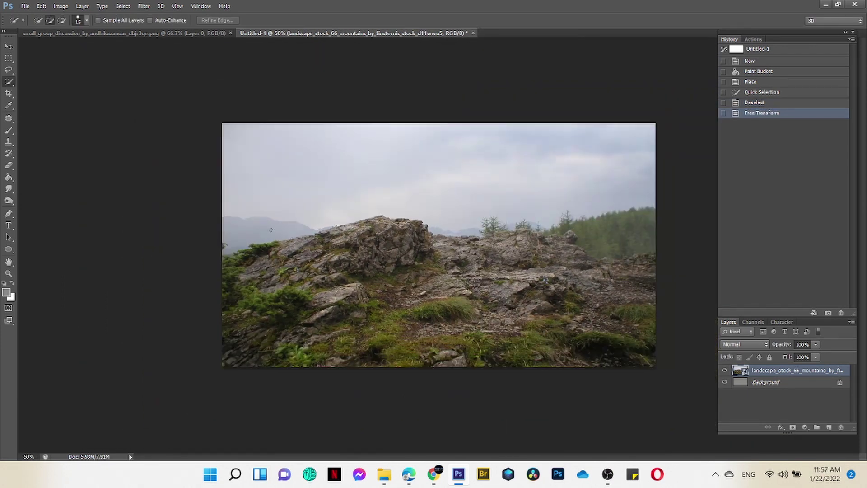
{"action": "key", "text": "bracketright"}
{"action": "key", "text": "bracketright"}
{"action": "left_click_drag", "start_coordinate": [375, 161], "coordinate": [511, 167]}
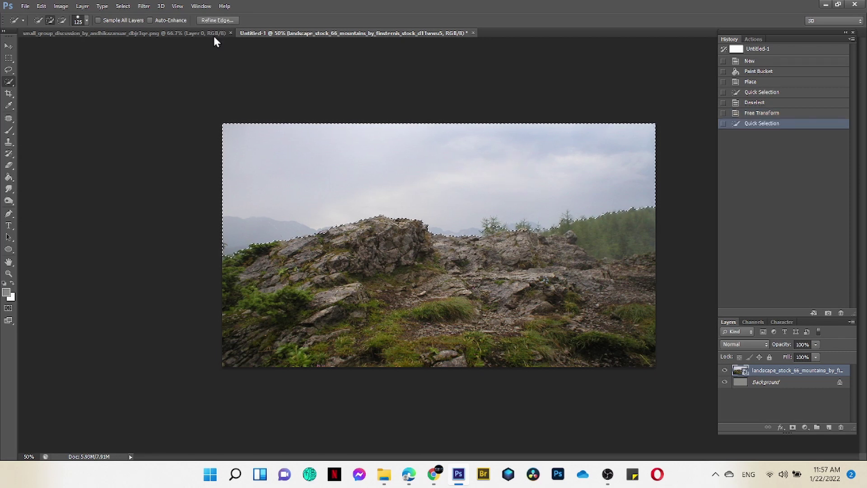
Open Refine Edge on the ground selection and brush along the tree line.
{"action": "left_click", "coordinate": [213, 21]}
{"action": "left_click", "coordinate": [821, 77]}
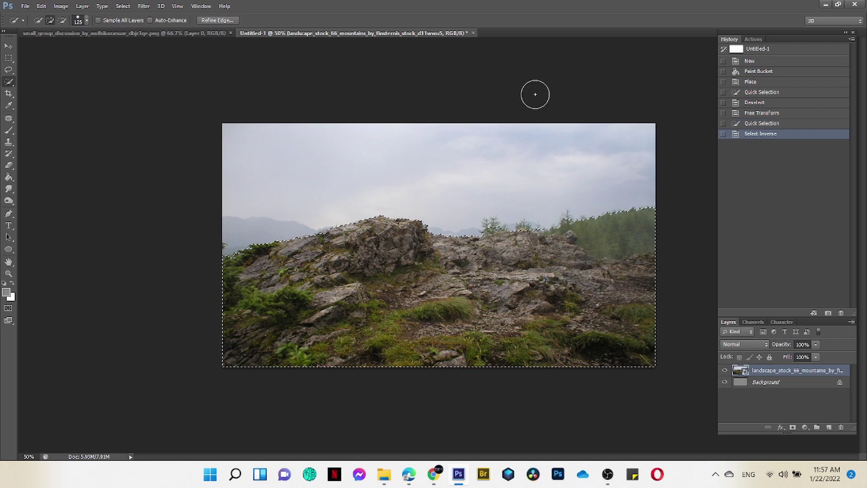
{"action": "left_click", "coordinate": [217, 20]}
{"action": "mouse_move", "coordinate": [488, 224]}
{"action": "left_mouse_down"}
{"action": "mouse_move", "coordinate": [656, 201]}
{"action": "mouse_move", "coordinate": [507, 226]}
{"action": "mouse_move", "coordinate": [515, 231]}
{"action": "left_mouse_up"}
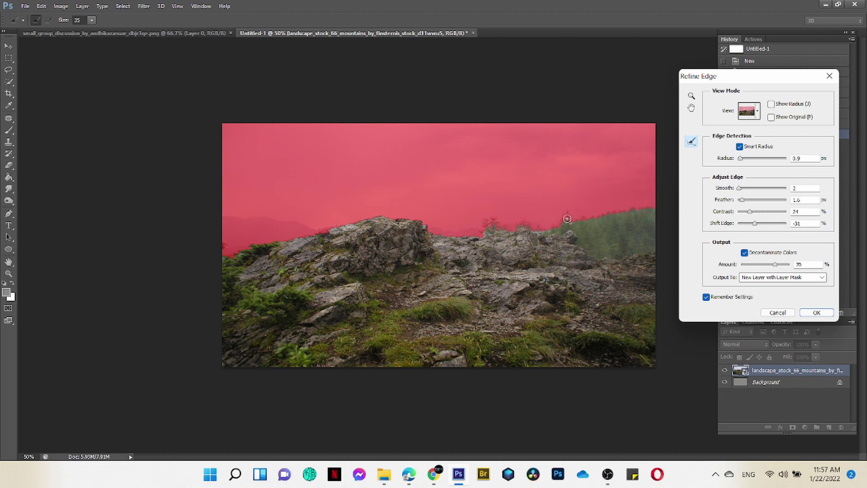
{"action": "left_click_drag", "start_coordinate": [567, 219], "coordinate": [655, 206]}
{"action": "left_click_drag", "start_coordinate": [497, 224], "coordinate": [297, 250]}
Disable Decontaminate Colors, set Radius 1.7 with slight Smooth and Feather, and output a masked layer.
{"action": "left_click", "coordinate": [744, 253]}
{"action": "left_click", "coordinate": [739, 158]}
{"action": "left_click", "coordinate": [738, 188]}
{"action": "left_click", "coordinate": [738, 200]}
{"action": "mouse_move", "coordinate": [746, 224]}
{"action": "left_mouse_down"}
{"action": "mouse_move", "coordinate": [762, 224]}
{"action": "mouse_move", "coordinate": [755, 223]}
{"action": "left_mouse_up"}
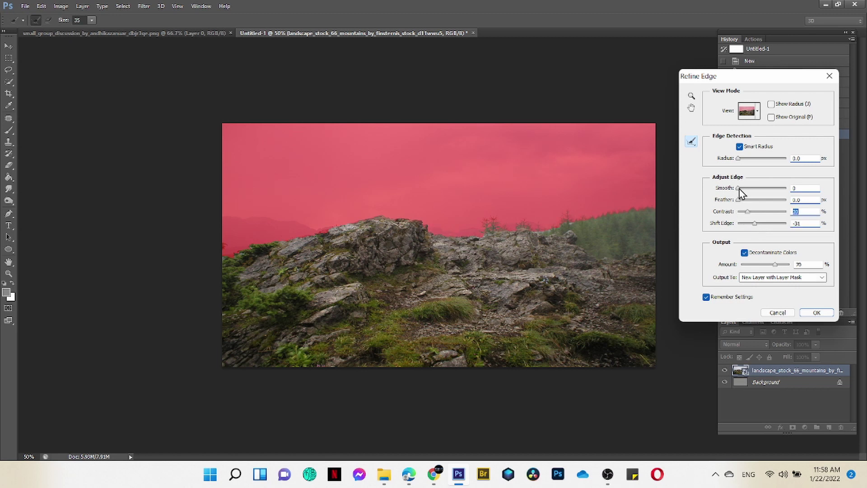
{"action": "left_click_drag", "start_coordinate": [739, 189], "coordinate": [742, 188]}
{"action": "left_click_drag", "start_coordinate": [739, 200], "coordinate": [742, 201]}
{"action": "left_click_drag", "start_coordinate": [742, 160], "coordinate": [744, 159]}
{"action": "left_click", "coordinate": [816, 312]}
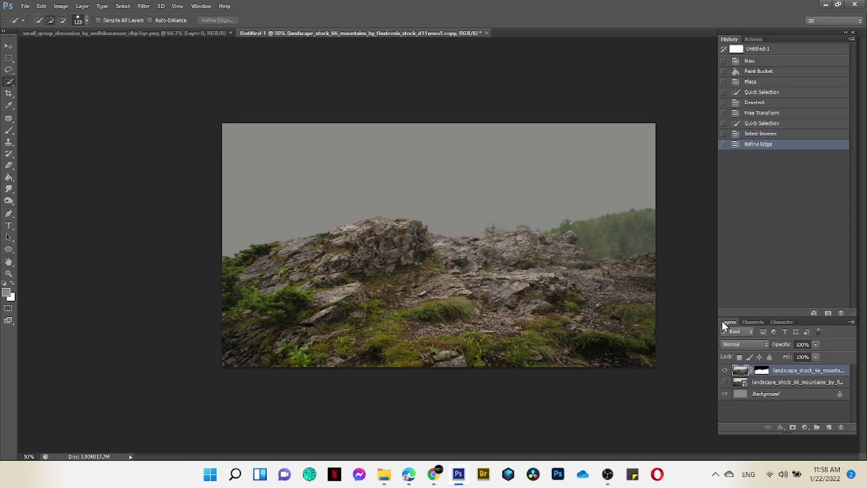
Delete the hidden landscape layer, distort the rocks downward, and place golden_field_premade_background.
{"action": "left_click_drag", "start_coordinate": [812, 383], "coordinate": [841, 427]}
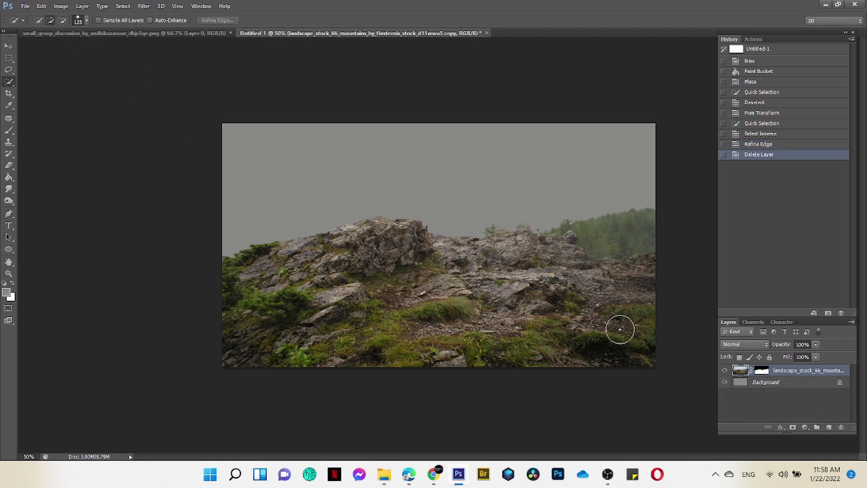
{"action": "left_click", "coordinate": [44, 6]}
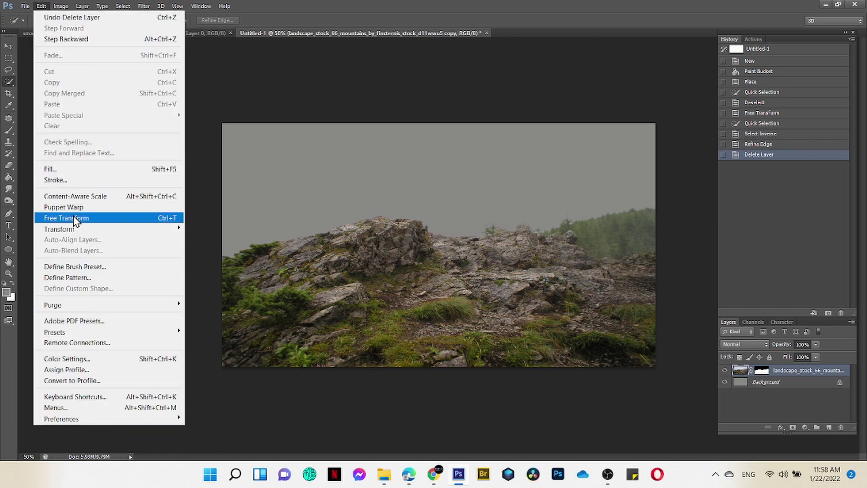
{"action": "mouse_move", "coordinate": [59, 228]}
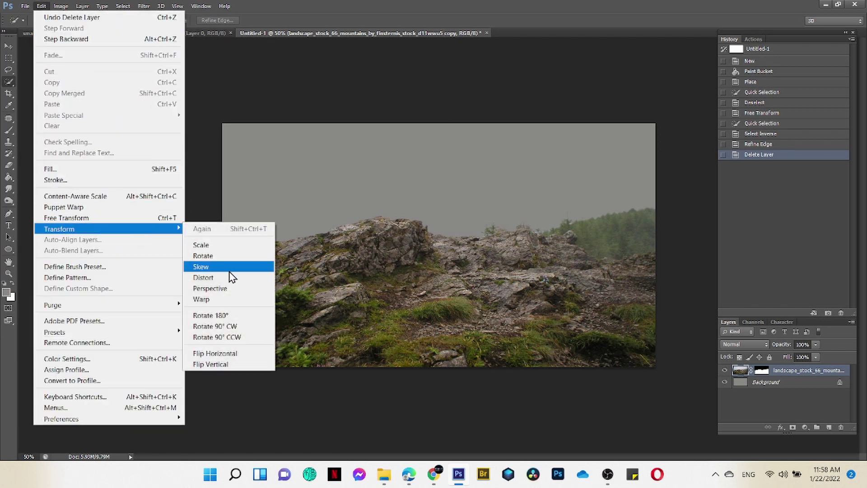
{"action": "left_click", "coordinate": [226, 283]}
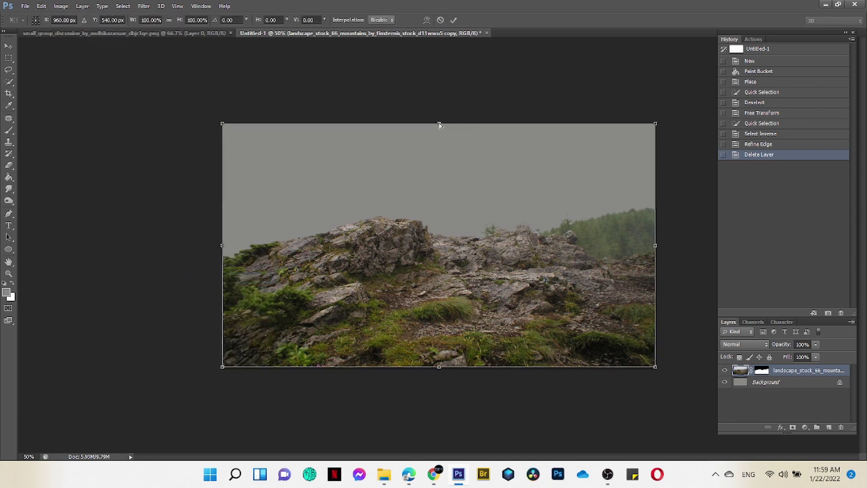
{"action": "left_click_drag", "start_coordinate": [439, 124], "coordinate": [442, 235]}
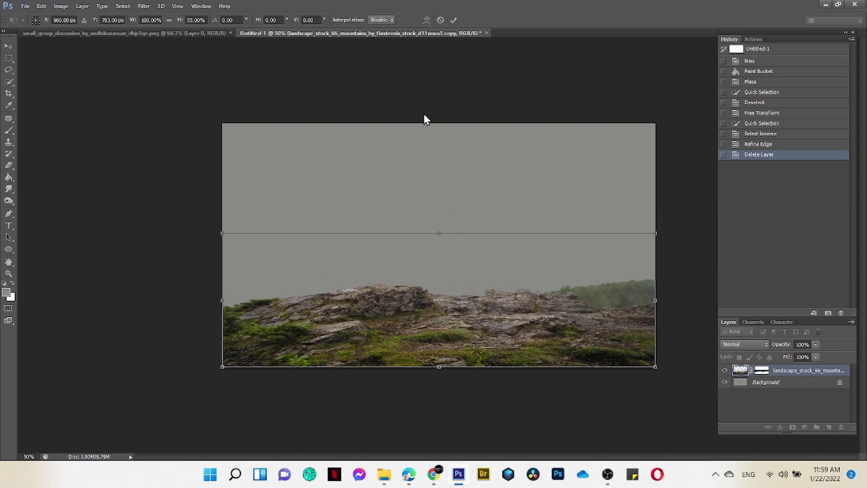
{"action": "left_click", "coordinate": [456, 20]}
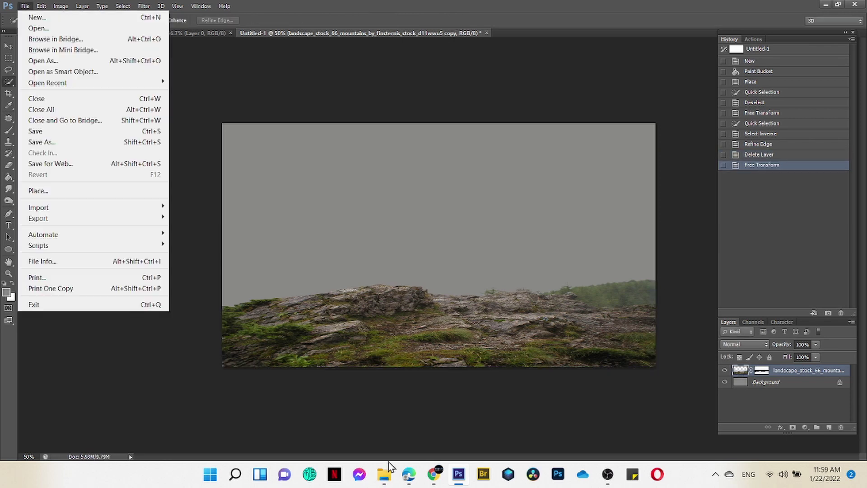
{"action": "left_click", "coordinate": [428, 437]}
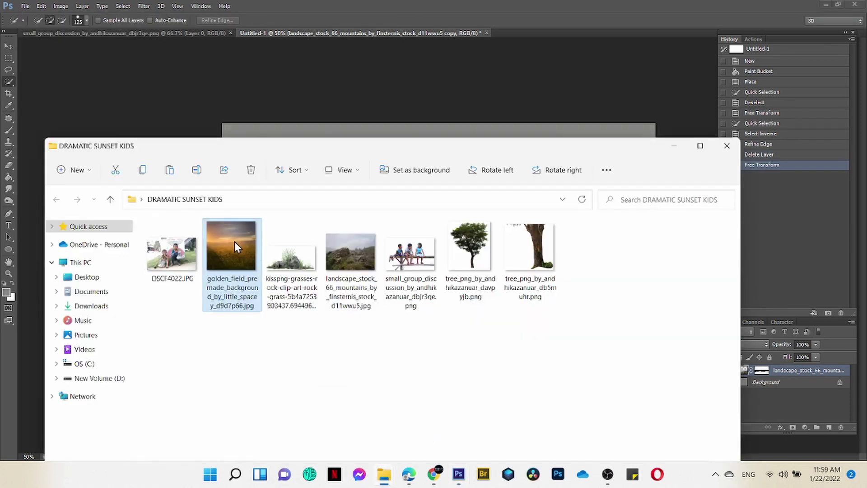
{"action": "left_click_drag", "start_coordinate": [314, 299], "coordinate": [398, 132]}
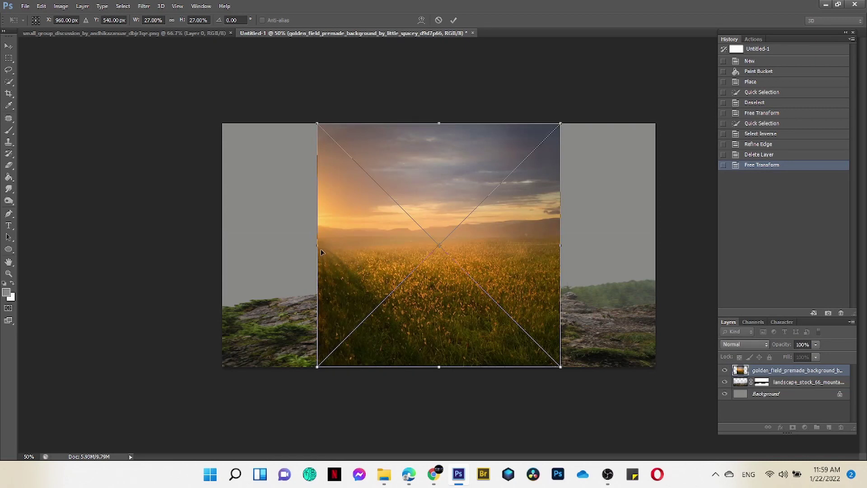
Stretch the golden field to canvas width and move its layer below landscape_stock.
{"action": "left_click_drag", "start_coordinate": [316, 247], "coordinate": [222, 261]}
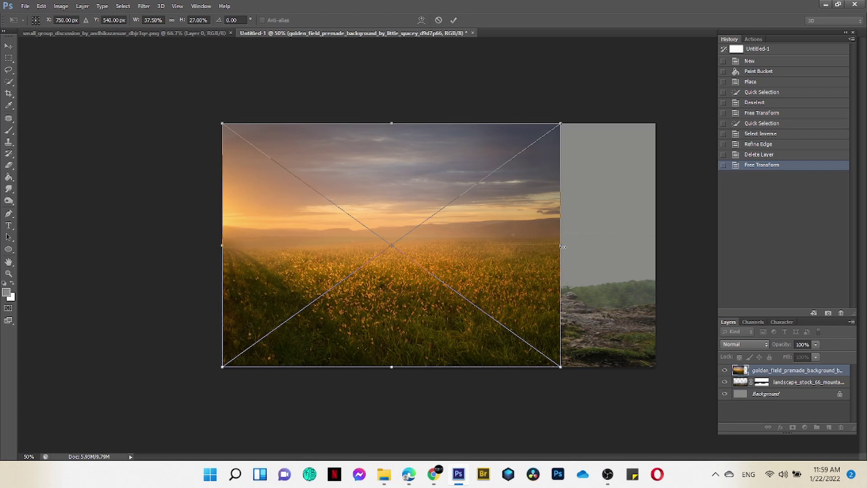
{"action": "left_click_drag", "start_coordinate": [563, 247], "coordinate": [665, 251]}
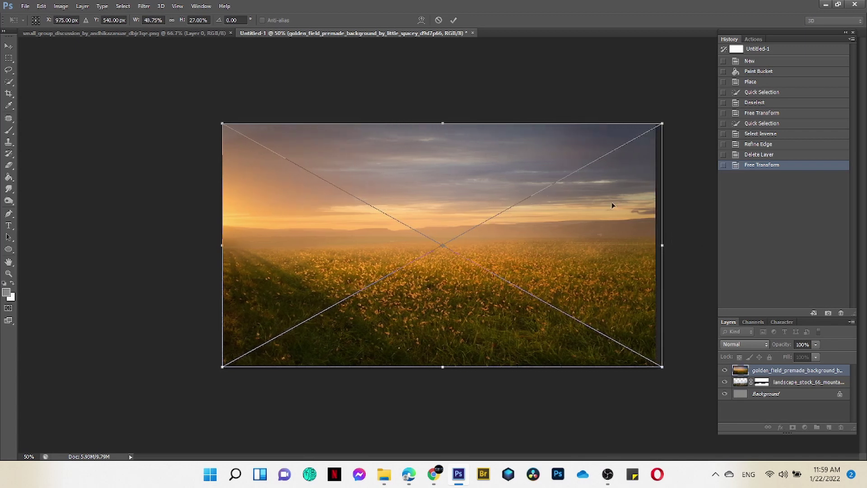
{"action": "left_click", "coordinate": [454, 21]}
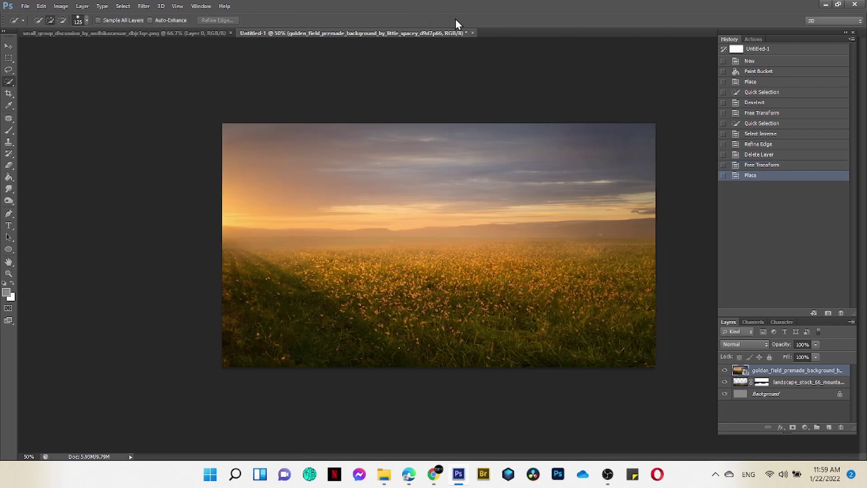
{"action": "left_click_drag", "start_coordinate": [797, 370], "coordinate": [790, 389]}
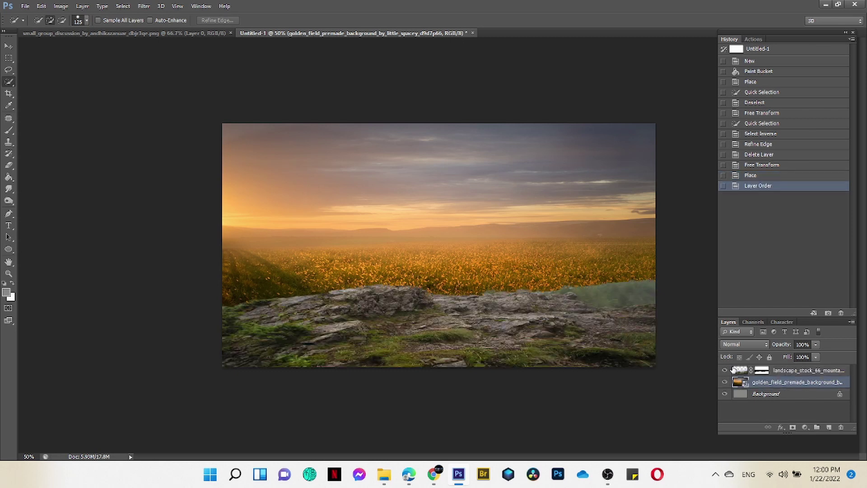
Resize the golden field taller and lower behind the rocks, then open DSCF4022.JPG.
{"action": "key", "text": "ctrl+t"}
{"action": "left_click_drag", "start_coordinate": [443, 123], "coordinate": [442, 82]}
{"action": "mouse_move", "coordinate": [518, 243]}
{"action": "left_mouse_down"}
{"action": "mouse_move", "coordinate": [518, 292]}
{"action": "mouse_move", "coordinate": [538, 298]}
{"action": "left_mouse_up"}
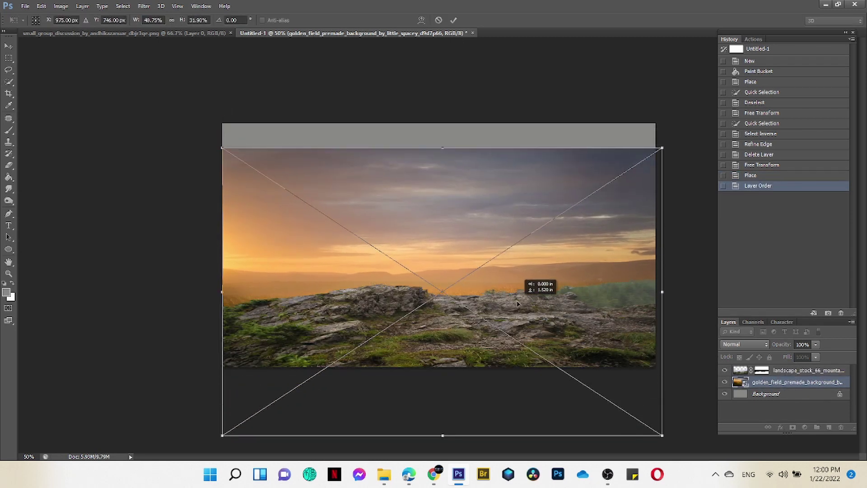
{"action": "left_click_drag", "start_coordinate": [443, 148], "coordinate": [443, 104]}
{"action": "left_click_drag", "start_coordinate": [541, 253], "coordinate": [543, 277]}
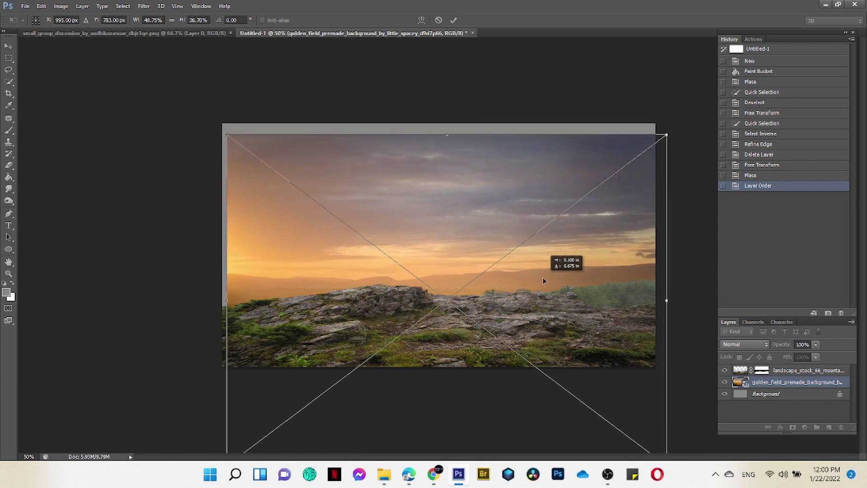
{"action": "left_click_drag", "start_coordinate": [443, 126], "coordinate": [443, 96]}
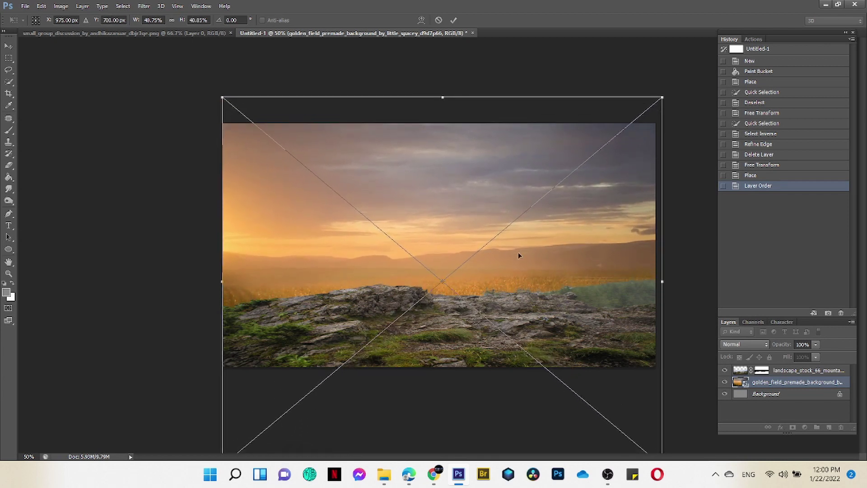
{"action": "left_click_drag", "start_coordinate": [519, 252], "coordinate": [522, 280]}
{"action": "key", "text": "Return"}
{"action": "key", "text": "w"}
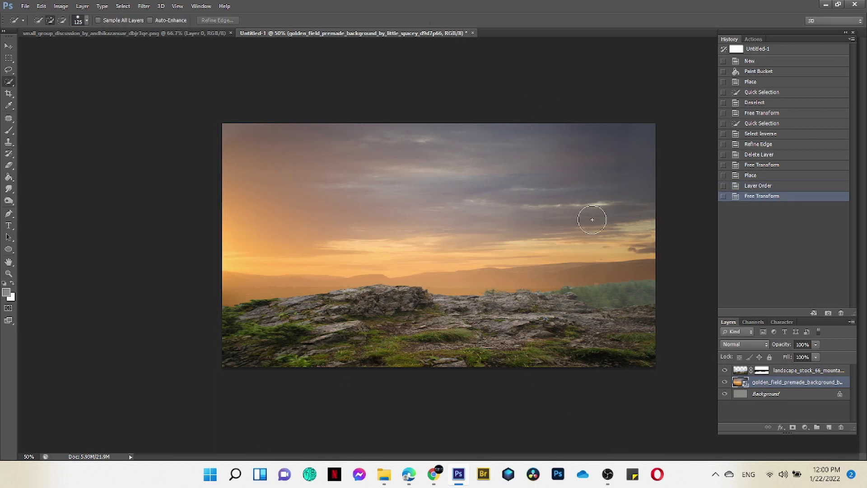
{"action": "mouse_move", "coordinate": [383, 473]}
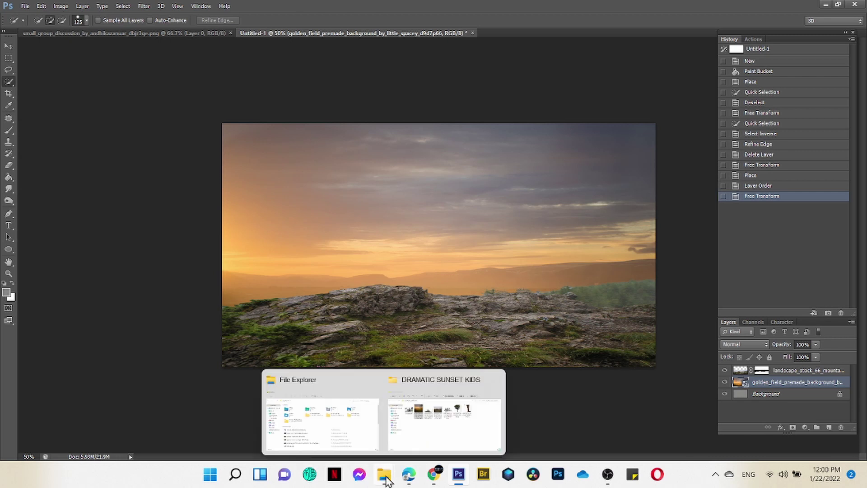
{"action": "left_click", "coordinate": [412, 441]}
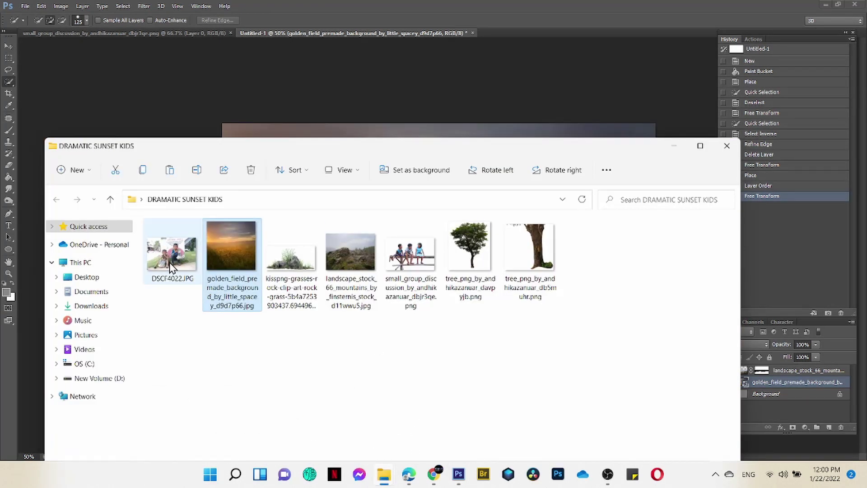
{"action": "left_click_drag", "start_coordinate": [172, 268], "coordinate": [520, 31]}
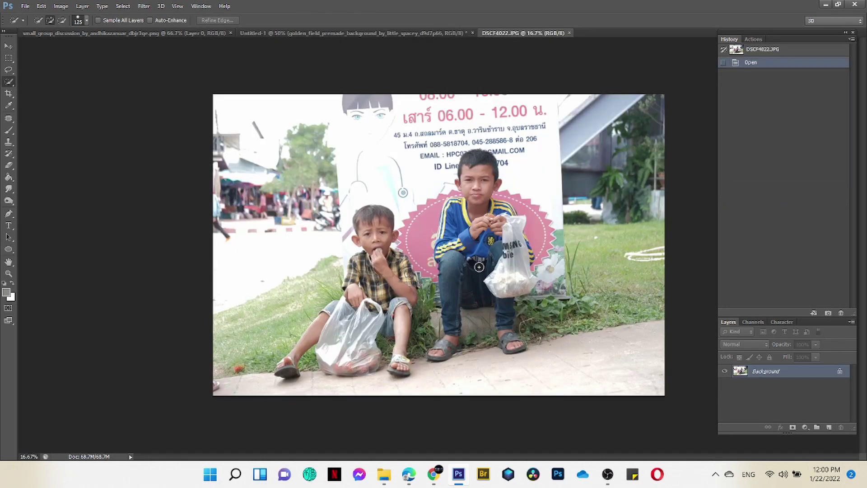
Duplicate the boys photo onto a new layer, switch to the Pen tool and zoom in.
{"action": "scroll", "coordinate": [498, 302], "scroll_direction": "up", "scroll_amount": 1}
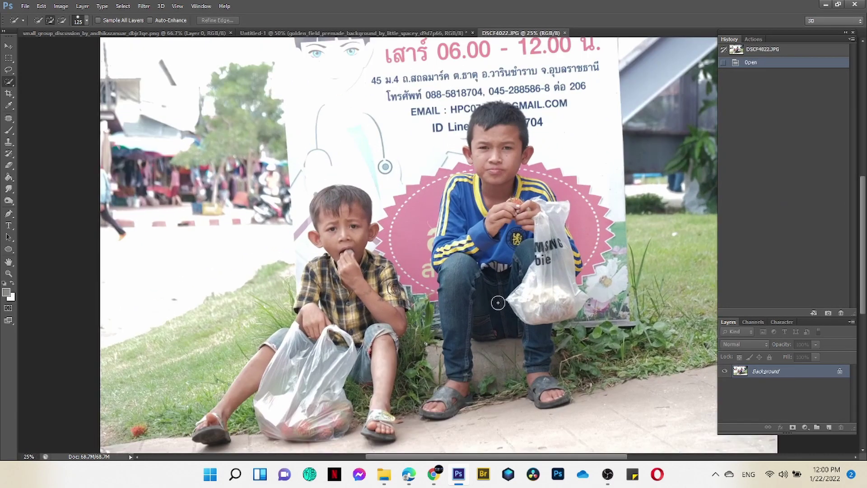
{"action": "key", "text": "ctrl+j"}
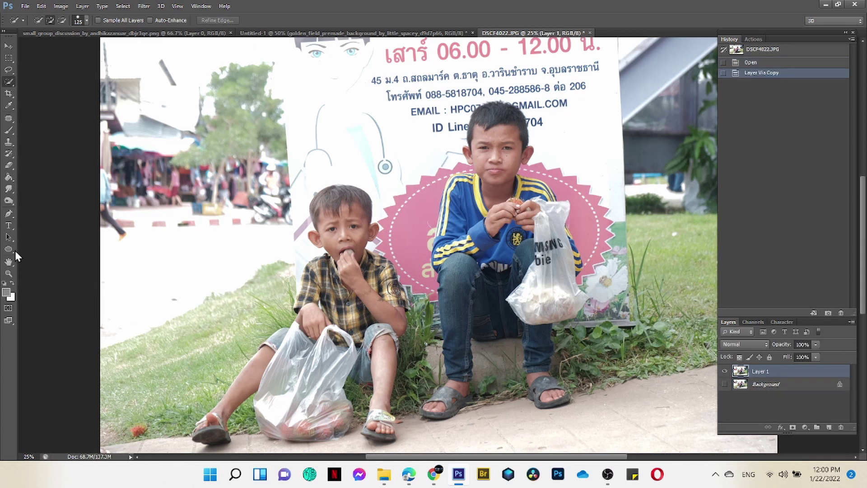
{"action": "left_click", "coordinate": [7, 213]}
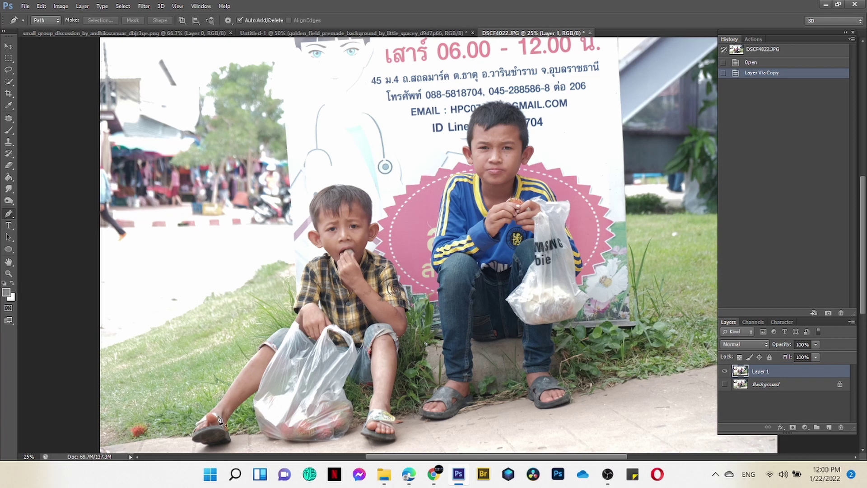
{"action": "key", "text": "ctrl+plus"}
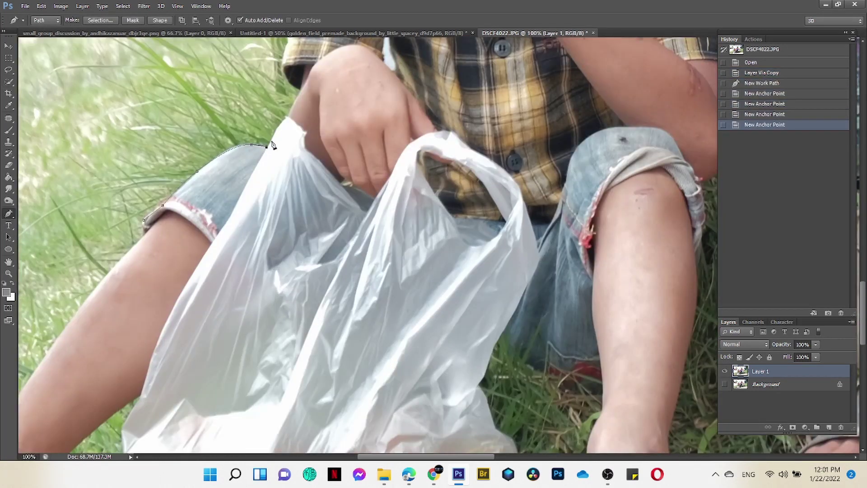
Start the pen path at the younger boy's hand and trace up its edge.
{"action": "left_click", "coordinate": [277, 128]}
{"action": "left_click", "coordinate": [286, 117]}
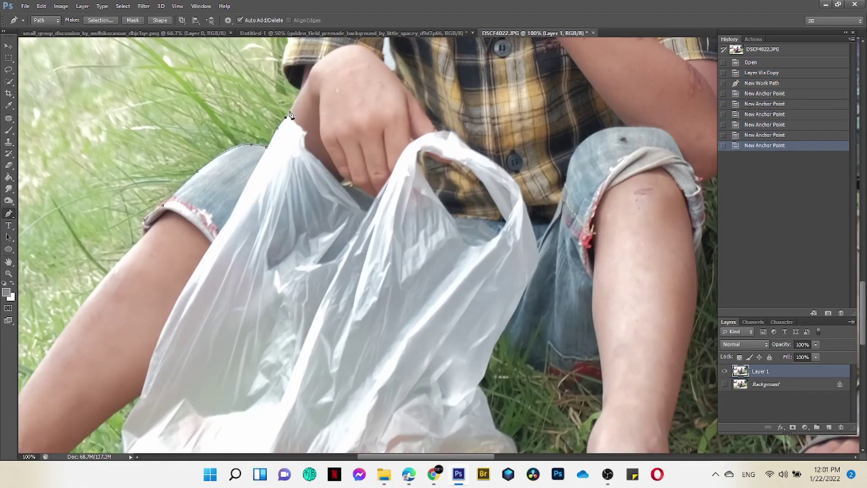
{"action": "left_click", "coordinate": [297, 96]}
{"action": "left_click", "coordinate": [297, 86]}
{"action": "left_click", "coordinate": [284, 68]}
{"action": "scroll", "coordinate": [292, 43], "scroll_direction": "up", "scroll_amount": 3}
Continue the pen path along the boy's shoulder to its top.
{"action": "left_click", "coordinate": [286, 138]}
{"action": "left_click", "coordinate": [290, 125]}
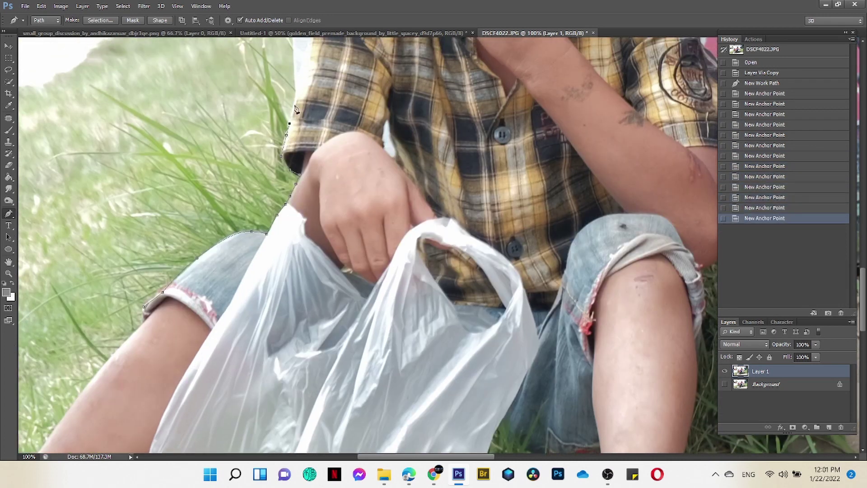
{"action": "scroll", "coordinate": [289, 125], "scroll_direction": "up", "scroll_amount": 3}
{"action": "left_click", "coordinate": [307, 135]}
{"action": "scroll", "coordinate": [312, 122], "scroll_direction": "up", "scroll_amount": 2}
{"action": "scroll", "coordinate": [402, 164], "scroll_direction": "up", "scroll_amount": 2}
{"action": "left_click", "coordinate": [352, 127]}
{"action": "left_click", "coordinate": [365, 119]}
{"action": "left_click", "coordinate": [381, 113]}
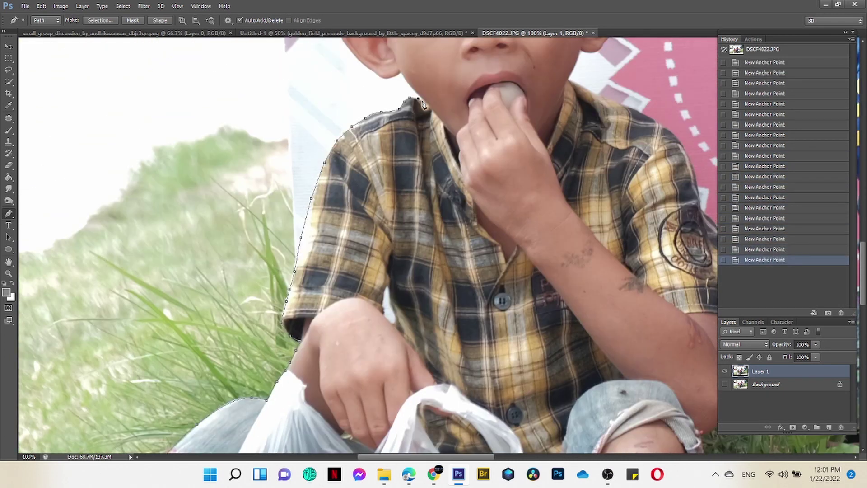
Trace the path up behind the boy's ear and the side of his head.
{"action": "left_click", "coordinate": [382, 78]}
{"action": "scroll", "coordinate": [380, 77], "scroll_direction": "up", "scroll_amount": 3}
{"action": "left_click", "coordinate": [347, 140]}
{"action": "left_click", "coordinate": [343, 114]}
{"action": "left_click", "coordinate": [355, 104]}
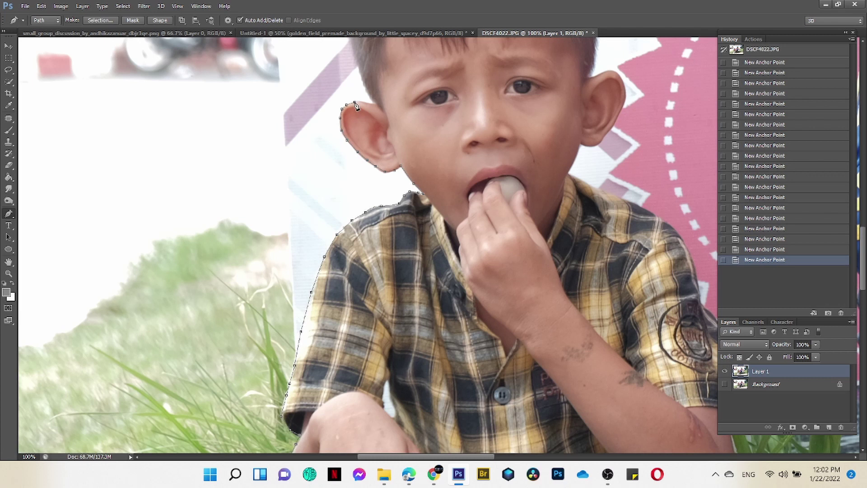
{"action": "scroll", "coordinate": [397, 137], "scroll_direction": "up", "scroll_amount": 4}
{"action": "left_click_drag", "start_coordinate": [355, 187], "coordinate": [357, 181]}
{"action": "left_click", "coordinate": [346, 156]}
{"action": "left_click", "coordinate": [352, 120]}
{"action": "left_click", "coordinate": [392, 71]}
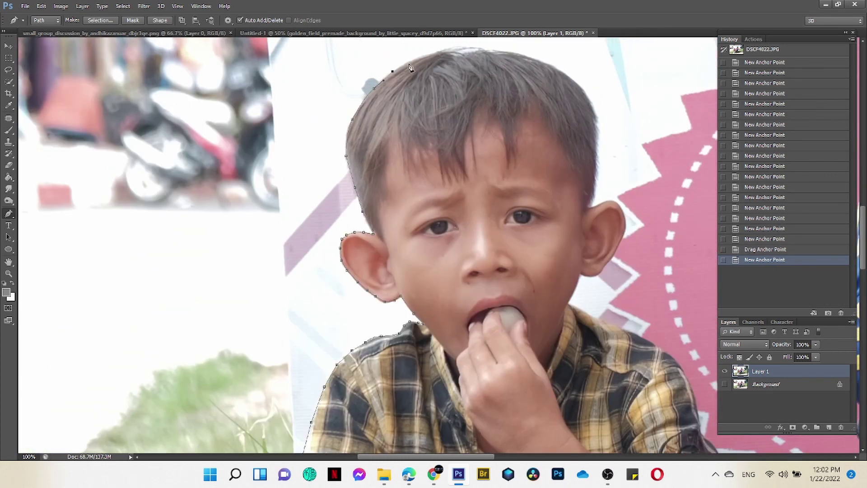
Trace the path across the top of the boy's head with a curved segment.
{"action": "left_click_drag", "start_coordinate": [428, 56], "coordinate": [436, 56]}
{"action": "left_click", "coordinate": [469, 48]}
{"action": "left_click", "coordinate": [506, 51]}
{"action": "left_click", "coordinate": [553, 66]}
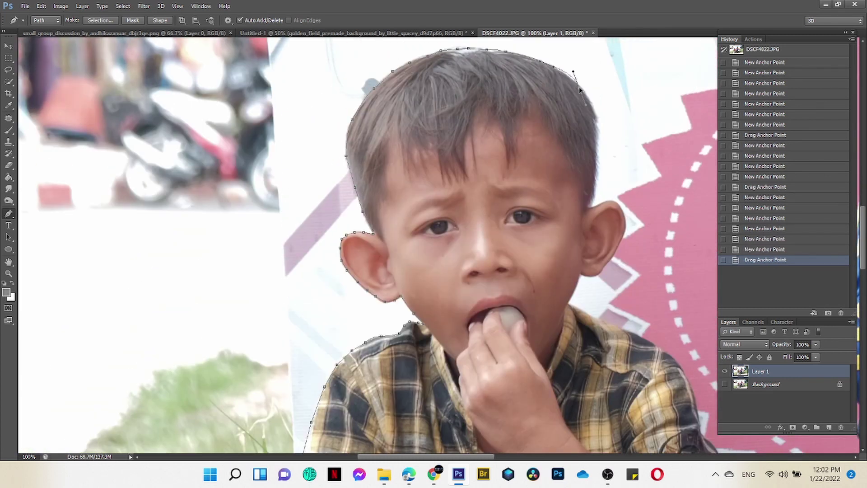
{"action": "left_click_drag", "start_coordinate": [568, 76], "coordinate": [587, 97]}
Trace down the right side of the head, curving around the ear to the jaw and shoulder.
{"action": "left_click", "coordinate": [596, 124]}
{"action": "left_click", "coordinate": [597, 158]}
{"action": "left_click", "coordinate": [593, 194]}
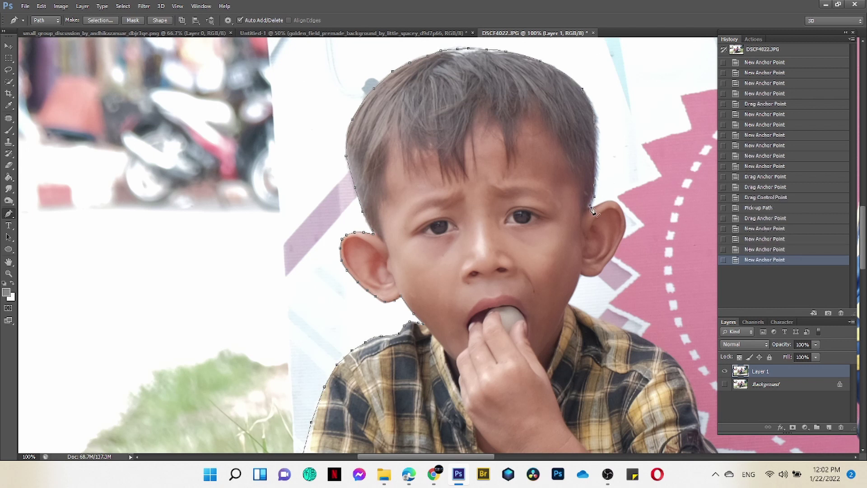
{"action": "left_click", "coordinate": [618, 204]}
{"action": "left_click_drag", "start_coordinate": [618, 204], "coordinate": [623, 213]}
{"action": "left_click_drag", "start_coordinate": [625, 225], "coordinate": [625, 230]}
{"action": "left_click", "coordinate": [617, 249]}
{"action": "left_click", "coordinate": [606, 266]}
{"action": "left_click", "coordinate": [590, 275]}
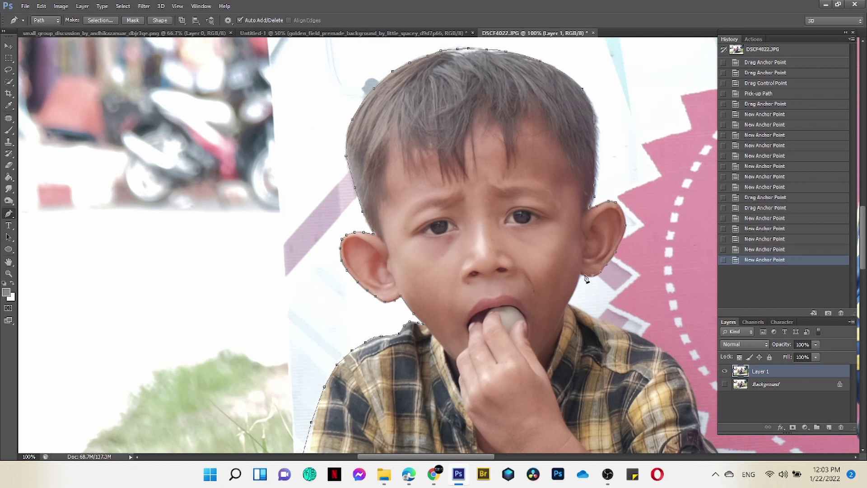
{"action": "left_click", "coordinate": [568, 301]}
{"action": "left_click", "coordinate": [617, 325]}
Continue the path down the shirt sleeve and forearm and around the knee.
{"action": "scroll", "coordinate": [633, 343], "scroll_direction": "down", "scroll_amount": 3}
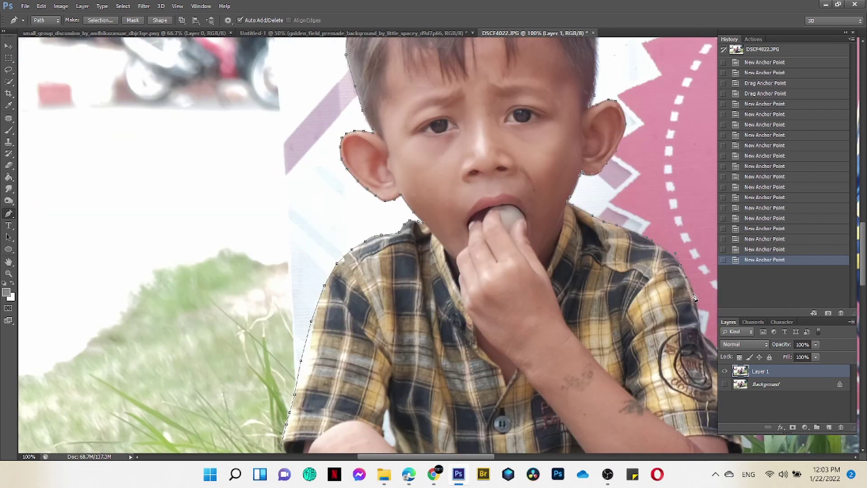
{"action": "scroll", "coordinate": [527, 348], "scroll_direction": "right", "scroll_amount": 5}
{"action": "left_click", "coordinate": [540, 342]}
{"action": "left_click", "coordinate": [562, 393]}
{"action": "scroll", "coordinate": [565, 407], "scroll_direction": "down", "scroll_amount": 5}
{"action": "left_click", "coordinate": [560, 256]}
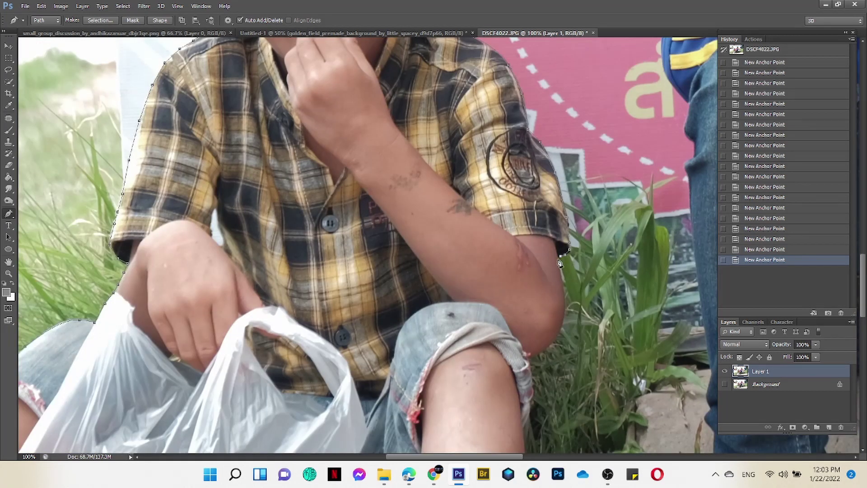
{"action": "left_click", "coordinate": [566, 302]}
{"action": "left_click", "coordinate": [562, 323]}
{"action": "left_click", "coordinate": [552, 342]}
{"action": "left_click", "coordinate": [529, 354]}
{"action": "scroll", "coordinate": [542, 317], "scroll_direction": "down", "scroll_amount": 6}
Trace the path down the boy's shin and ankle toward the sandal.
{"action": "left_click", "coordinate": [536, 104]}
{"action": "left_click", "coordinate": [531, 122]}
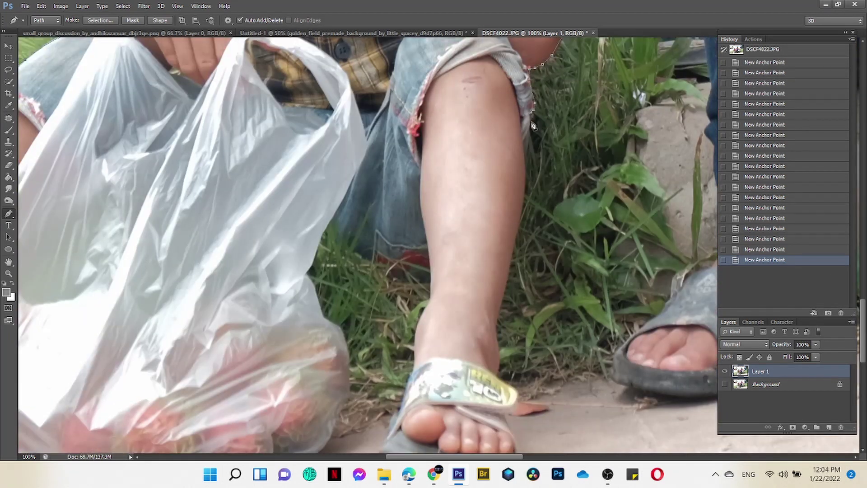
{"action": "left_click", "coordinate": [525, 139]}
{"action": "left_click", "coordinate": [527, 183]}
{"action": "left_click", "coordinate": [525, 155]}
{"action": "left_click", "coordinate": [516, 239]}
{"action": "left_click", "coordinate": [506, 283]}
{"action": "left_click", "coordinate": [501, 314]}
{"action": "left_click", "coordinate": [496, 341]}
{"action": "left_click", "coordinate": [499, 362]}
Outline around the sandal and along its sole.
{"action": "left_click", "coordinate": [510, 387]}
{"action": "left_click", "coordinate": [510, 414]}
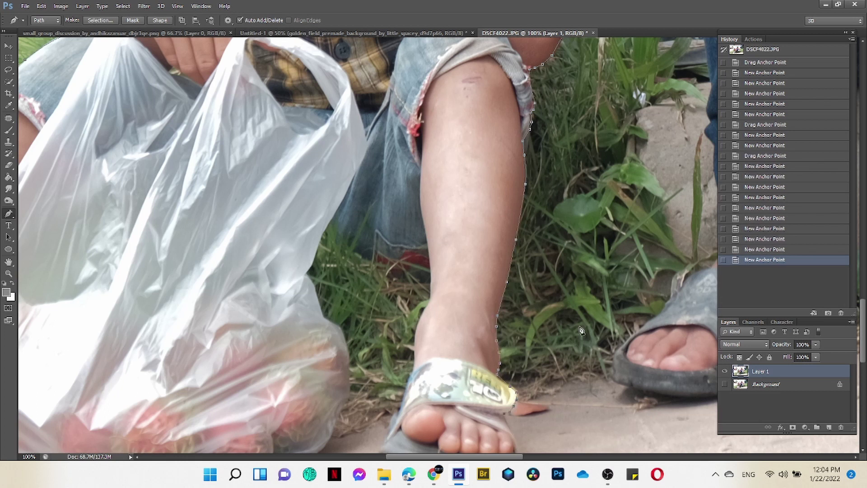
{"action": "scroll", "coordinate": [511, 429], "scroll_direction": "down", "scroll_amount": 2}
{"action": "left_click", "coordinate": [511, 349]}
{"action": "left_click", "coordinate": [517, 371]}
{"action": "left_click", "coordinate": [520, 389]}
{"action": "left_click", "coordinate": [514, 405]}
{"action": "left_click", "coordinate": [477, 408]}
{"action": "left_click", "coordinate": [444, 403]}
{"action": "left_click", "coordinate": [413, 392]}
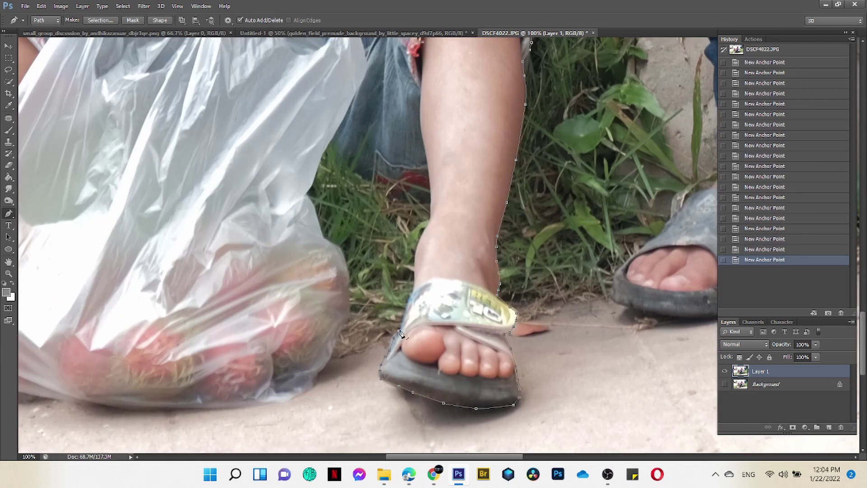
Trace up the back of the ankle and across to the plastic bag's edge.
{"action": "left_click", "coordinate": [423, 228]}
{"action": "left_click", "coordinate": [429, 199]}
{"action": "left_click", "coordinate": [404, 204]}
{"action": "left_click", "coordinate": [364, 185]}
{"action": "left_click", "coordinate": [326, 166]}
{"action": "left_click", "coordinate": [306, 190]}
Outline the plastic bag's right edge, bottom and left edge.
{"action": "left_click", "coordinate": [340, 247]}
{"action": "left_click", "coordinate": [339, 333]}
{"action": "left_click", "coordinate": [321, 370]}
{"action": "left_click", "coordinate": [282, 401]}
{"action": "left_click", "coordinate": [199, 410]}
{"action": "left_click", "coordinate": [105, 405]}
{"action": "left_click_drag", "start_coordinate": [465, 458], "coordinate": [413, 457]}
{"action": "left_click", "coordinate": [272, 272]}
{"action": "left_click", "coordinate": [269, 242]}
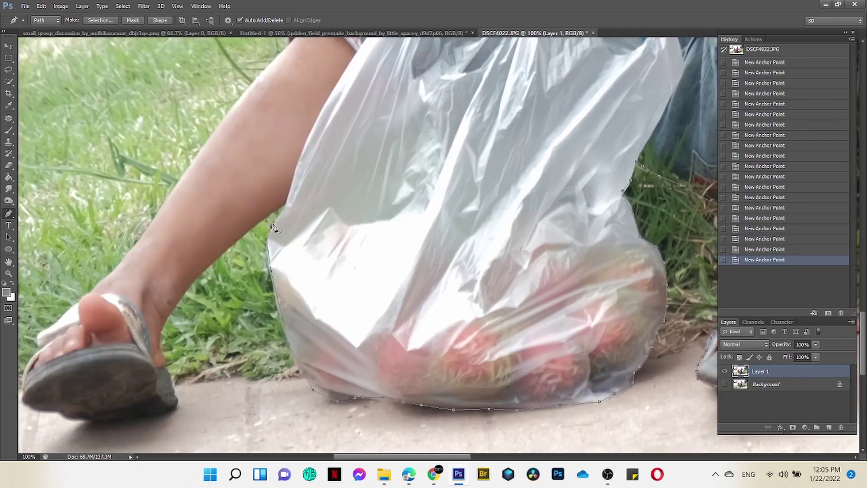
Trace the other sandal's bottom edge and close the path at the starting anchor.
{"action": "left_click", "coordinate": [176, 401]}
{"action": "left_click", "coordinate": [162, 411]}
{"action": "left_click", "coordinate": [134, 415]}
{"action": "left_click", "coordinate": [104, 420]}
{"action": "left_click", "coordinate": [88, 422]}
{"action": "left_click", "coordinate": [98, 291]}
{"action": "scroll", "coordinate": [270, 140], "scroll_direction": "up", "scroll_amount": 1}
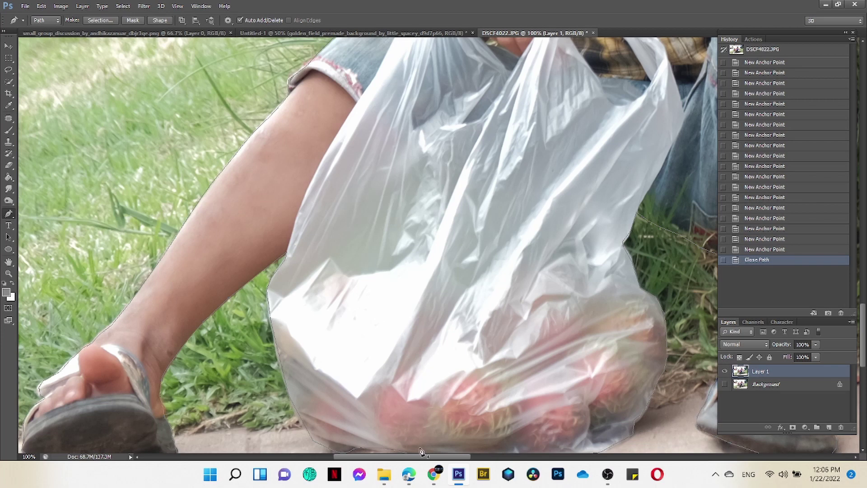
Start a new pen outline at the older boy's sandal and trace up his jeans.
{"action": "left_click_drag", "start_coordinate": [420, 452], "coordinate": [492, 454]}
{"action": "left_click", "coordinate": [540, 363]}
{"action": "left_click", "coordinate": [496, 349]}
{"action": "left_click", "coordinate": [528, 295]}
{"action": "left_click", "coordinate": [558, 263]}
{"action": "left_click", "coordinate": [570, 246]}
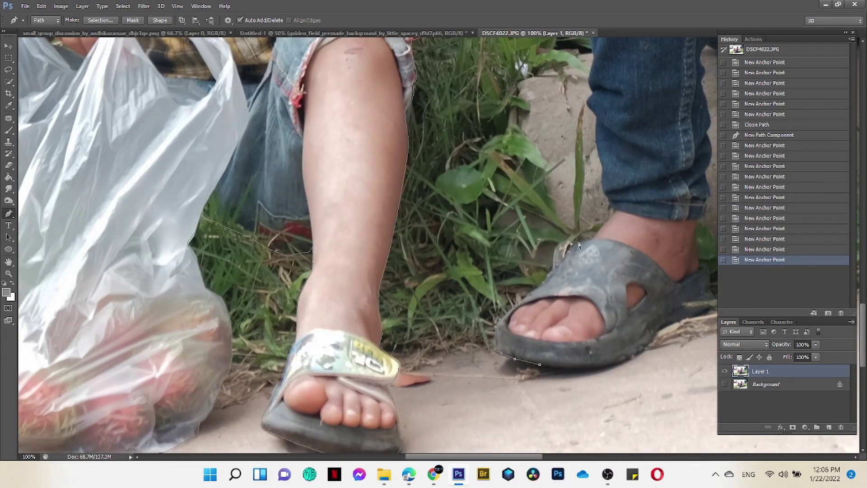
{"action": "left_click", "coordinate": [615, 209]}
{"action": "left_click", "coordinate": [608, 194]}
{"action": "left_click", "coordinate": [603, 151]}
{"action": "left_click", "coordinate": [597, 117]}
{"action": "left_click", "coordinate": [590, 91]}
{"action": "left_click_drag", "start_coordinate": [527, 456], "coordinate": [560, 457]}
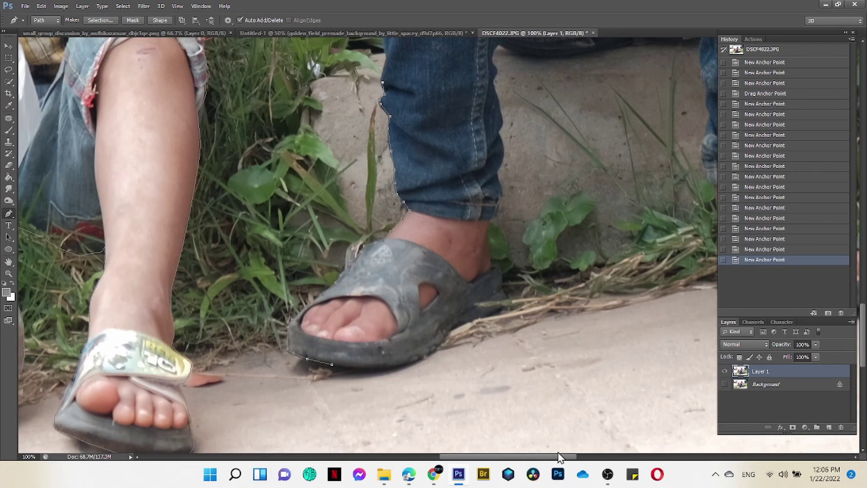
{"action": "scroll", "coordinate": [365, 200], "scroll_direction": "up", "scroll_amount": 6}
Continue the outline up the blue sleeve, over the shoulder, jaw and left ear.
{"action": "left_click", "coordinate": [365, 200]}
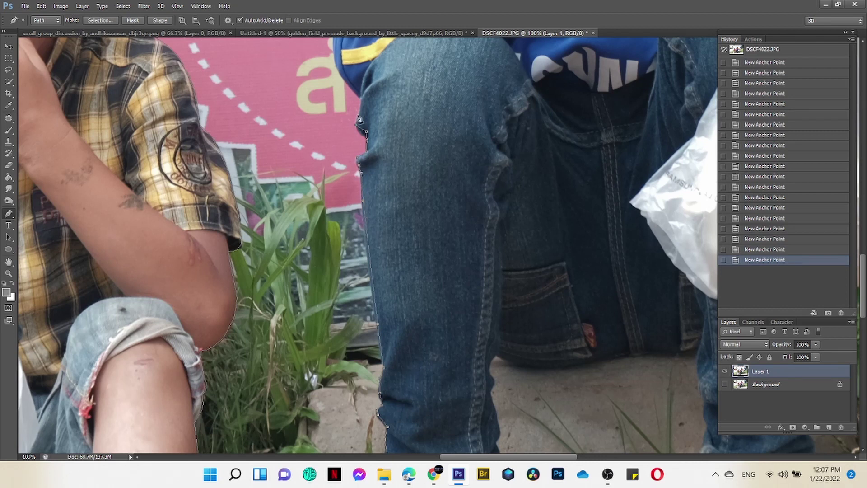
{"action": "left_click", "coordinate": [355, 88]}
{"action": "scroll", "coordinate": [357, 90], "scroll_direction": "up", "scroll_amount": 8}
{"action": "left_click", "coordinate": [335, 316]}
{"action": "left_click", "coordinate": [346, 235]}
{"action": "scroll", "coordinate": [356, 216], "scroll_direction": "up", "scroll_amount": 1}
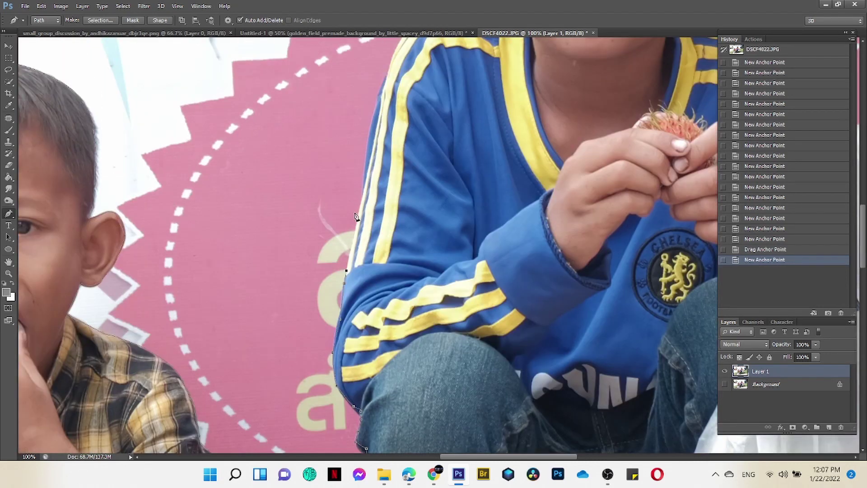
{"action": "left_click", "coordinate": [362, 197]}
{"action": "left_click", "coordinate": [371, 129]}
{"action": "scroll", "coordinate": [370, 129], "scroll_direction": "up", "scroll_amount": 3}
{"action": "left_click", "coordinate": [391, 118]}
{"action": "left_click", "coordinate": [472, 72]}
{"action": "scroll", "coordinate": [537, 170], "scroll_direction": "up", "scroll_amount": 5}
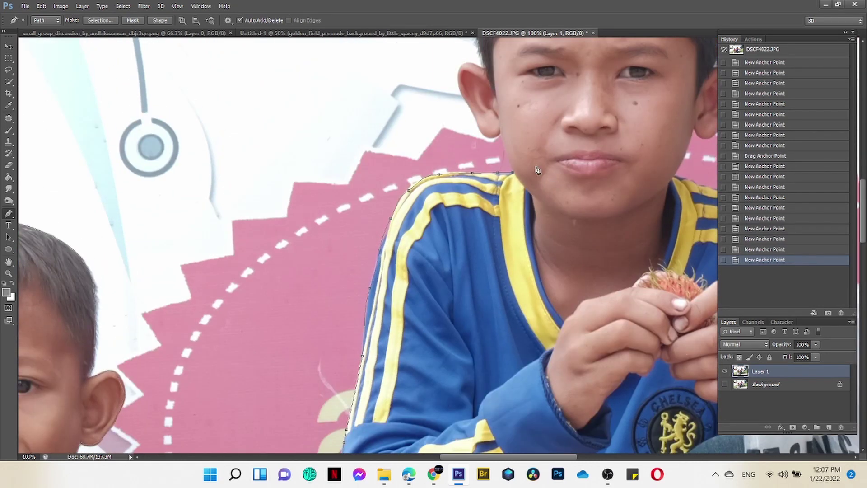
{"action": "left_click", "coordinate": [505, 152]}
{"action": "left_click", "coordinate": [486, 137]}
{"action": "left_click", "coordinate": [474, 115]}
{"action": "left_click", "coordinate": [458, 80]}
{"action": "left_click", "coordinate": [474, 64]}
Trace the outline over the older boy's hair and around his right ear.
{"action": "scroll", "coordinate": [481, 150], "scroll_direction": "up", "scroll_amount": 5}
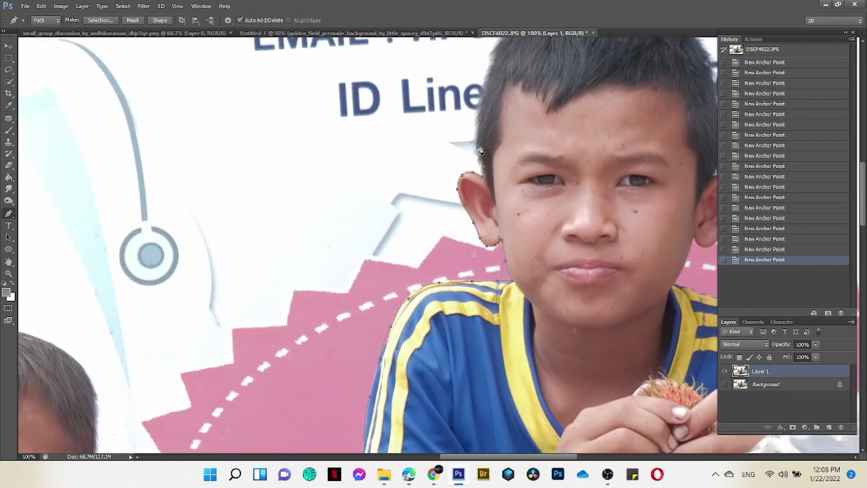
{"action": "scroll", "coordinate": [496, 53], "scroll_direction": "up", "scroll_amount": 3}
{"action": "left_click", "coordinate": [528, 79]}
{"action": "left_click", "coordinate": [571, 60]}
{"action": "left_click", "coordinate": [601, 51]}
{"action": "left_click", "coordinate": [629, 55]}
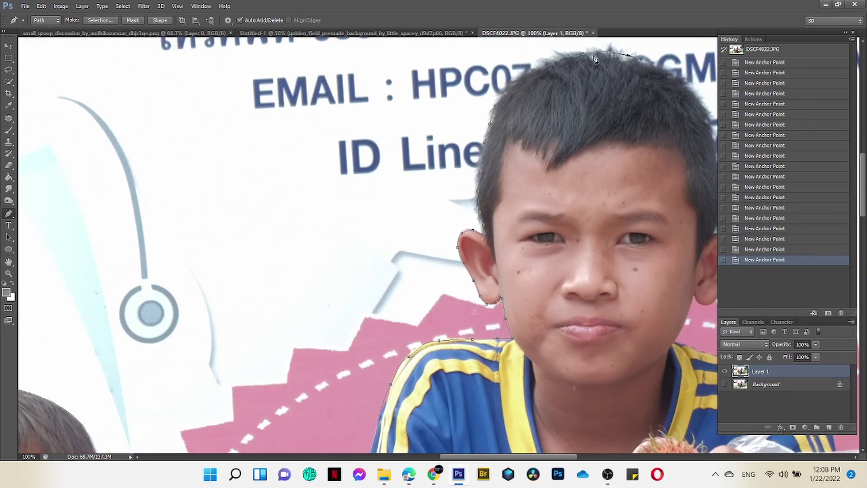
{"action": "left_click", "coordinate": [648, 74]}
{"action": "left_click", "coordinate": [683, 84]}
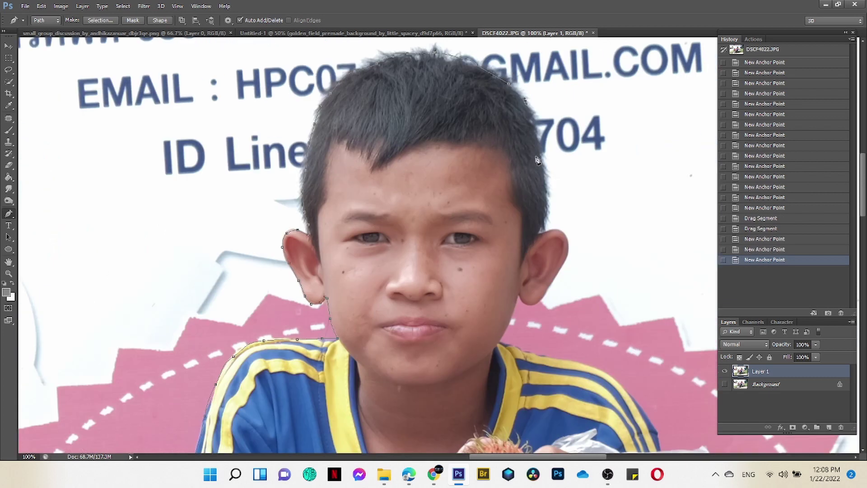
{"action": "scroll", "coordinate": [678, 136], "scroll_direction": "right", "scroll_amount": 5}
{"action": "left_click", "coordinate": [541, 225]}
{"action": "left_click", "coordinate": [570, 246]}
{"action": "left_click", "coordinate": [560, 270]}
{"action": "left_click", "coordinate": [546, 290]}
{"action": "left_click", "coordinate": [534, 304]}
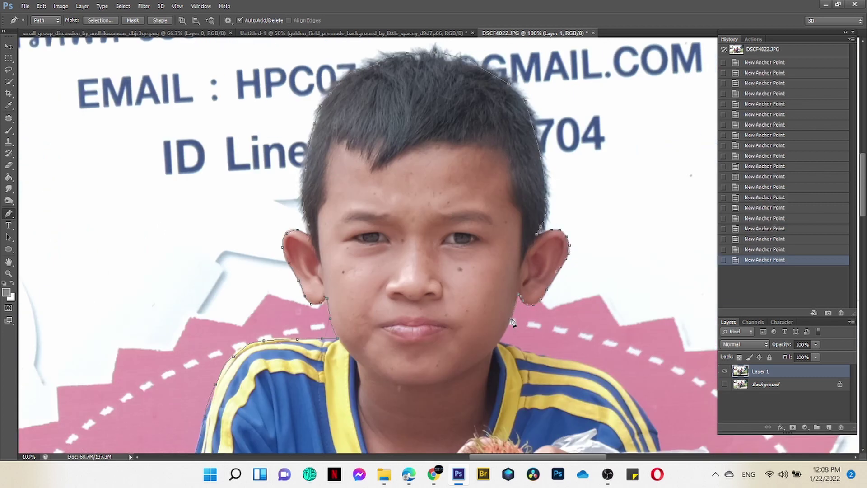
Curve the outline along the right shoulder, down the sleeve and around the bag.
{"action": "left_click_drag", "start_coordinate": [571, 363], "coordinate": [614, 382]}
{"action": "scroll", "coordinate": [614, 382], "scroll_direction": "down", "scroll_amount": 5}
{"action": "left_click", "coordinate": [656, 260]}
{"action": "left_click", "coordinate": [700, 257]}
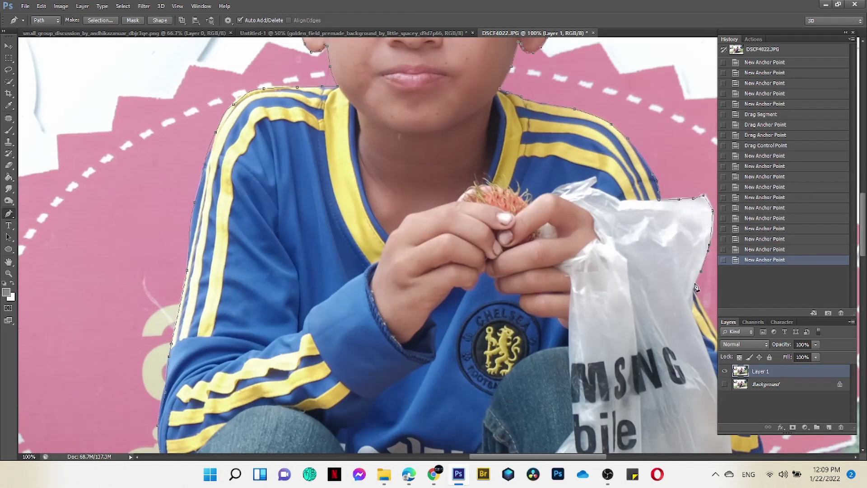
{"action": "scroll", "coordinate": [632, 316], "scroll_direction": "right", "scroll_amount": 4}
{"action": "left_click", "coordinate": [560, 316]}
{"action": "left_click", "coordinate": [576, 348]}
{"action": "scroll", "coordinate": [583, 364], "scroll_direction": "down", "scroll_amount": 2}
{"action": "left_click", "coordinate": [603, 312]}
{"action": "left_click", "coordinate": [614, 359]}
{"action": "left_click", "coordinate": [601, 389]}
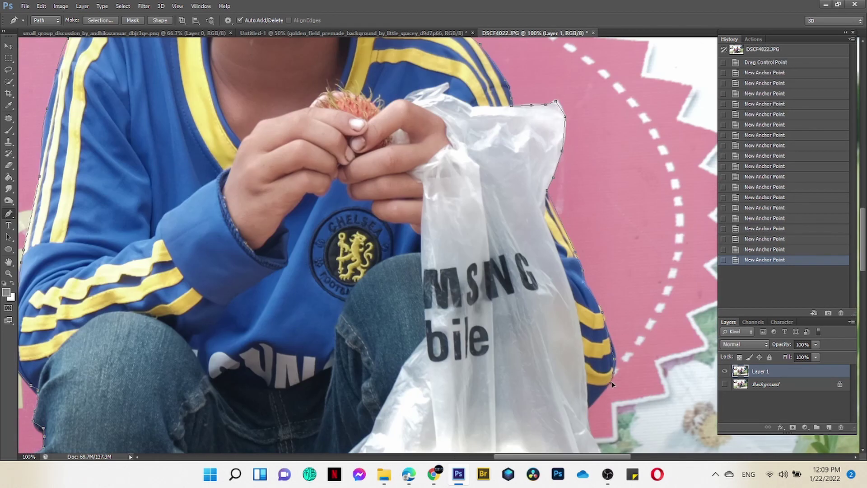
{"action": "scroll", "coordinate": [611, 383], "scroll_direction": "down", "scroll_amount": 4}
{"action": "left_click", "coordinate": [646, 330]}
{"action": "left_click", "coordinate": [619, 360]}
{"action": "left_click", "coordinate": [596, 385]}
{"action": "left_click", "coordinate": [583, 411]}
{"action": "left_click", "coordinate": [533, 419]}
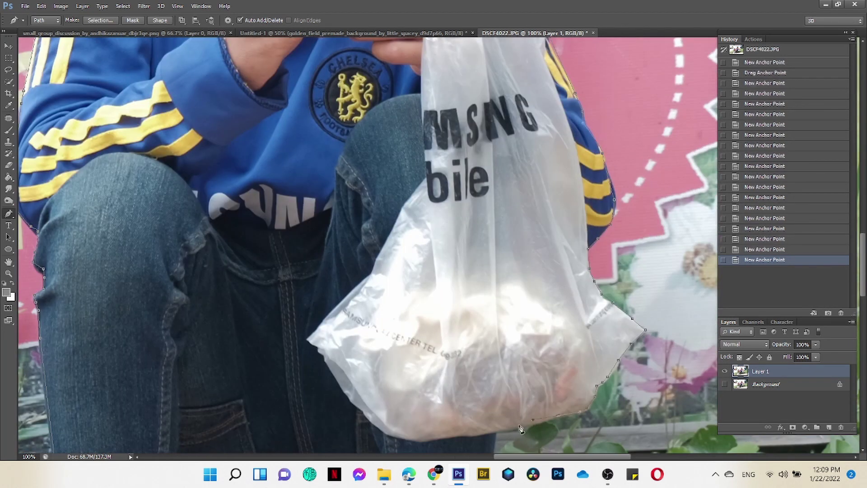
{"action": "scroll", "coordinate": [521, 429], "scroll_direction": "down", "scroll_amount": 2}
{"action": "scroll", "coordinate": [520, 428], "scroll_direction": "down", "scroll_amount": 2}
Trace down the right jeans leg and around the right sandal's bottom.
{"action": "left_click", "coordinate": [492, 270]}
{"action": "left_click", "coordinate": [488, 309]}
{"action": "left_click", "coordinate": [502, 360]}
{"action": "left_click", "coordinate": [484, 381]}
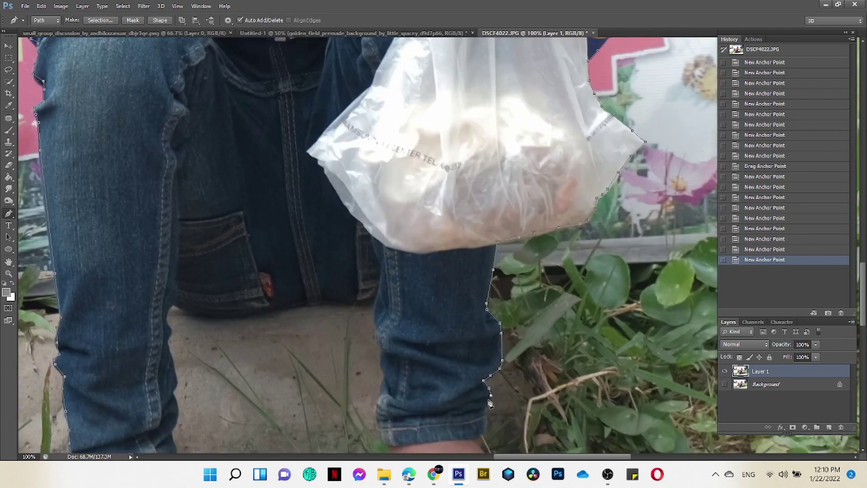
{"action": "scroll", "coordinate": [490, 404], "scroll_direction": "down", "scroll_amount": 2}
{"action": "left_click", "coordinate": [483, 360]}
{"action": "left_click", "coordinate": [510, 395]}
{"action": "left_click", "coordinate": [537, 420]}
{"action": "left_click", "coordinate": [564, 414]}
{"action": "scroll", "coordinate": [563, 405], "scroll_direction": "down", "scroll_amount": 1}
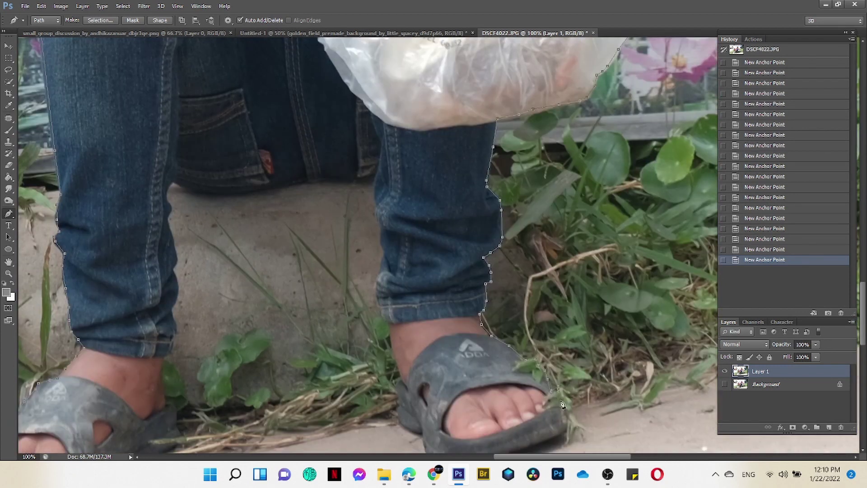
{"action": "scroll", "coordinate": [569, 434], "scroll_direction": "down", "scroll_amount": 1}
{"action": "left_click", "coordinate": [552, 387]}
{"action": "left_click", "coordinate": [529, 396]}
{"action": "left_click", "coordinate": [490, 408]}
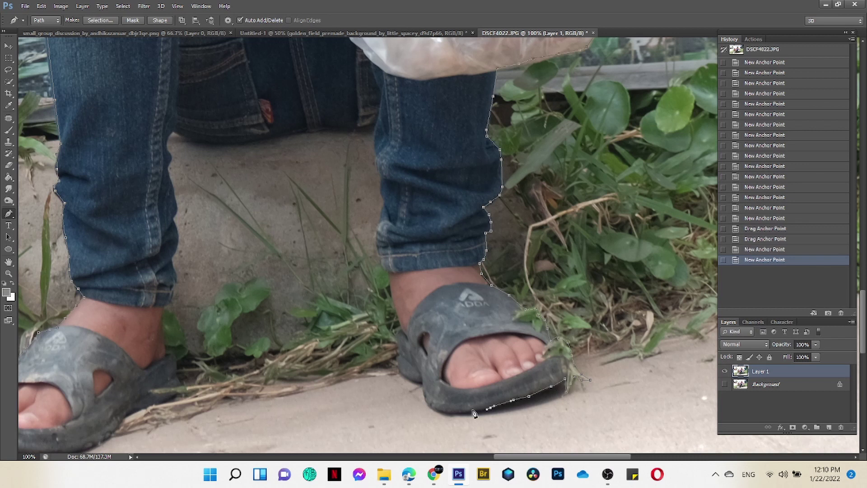
{"action": "left_click", "coordinate": [448, 411]}
{"action": "left_click", "coordinate": [400, 373]}
Trace up the inner leg, across the crotch, down the left leg and sandal, closing the outline.
{"action": "left_click", "coordinate": [400, 324]}
{"action": "left_click", "coordinate": [391, 271]}
{"action": "left_click", "coordinate": [383, 199]}
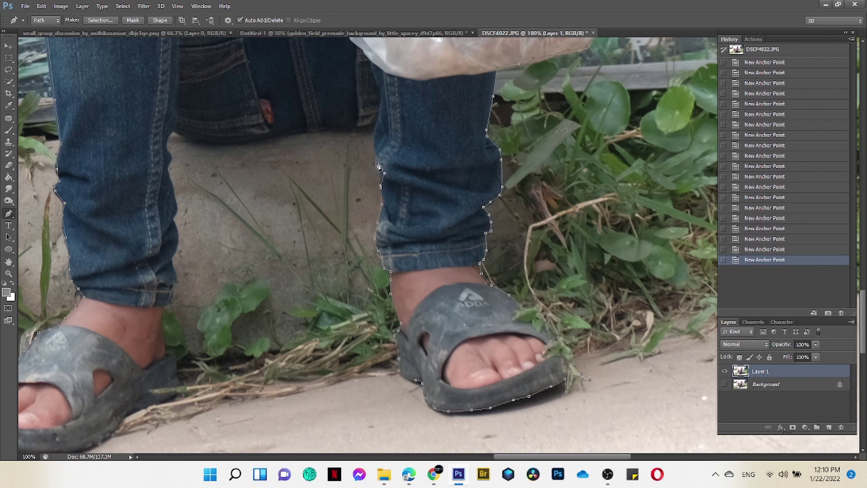
{"action": "left_click", "coordinate": [375, 149]}
{"action": "left_click", "coordinate": [364, 124]}
{"action": "left_click", "coordinate": [328, 128]}
{"action": "left_click", "coordinate": [274, 137]}
{"action": "left_click", "coordinate": [230, 144]}
{"action": "left_click", "coordinate": [199, 142]}
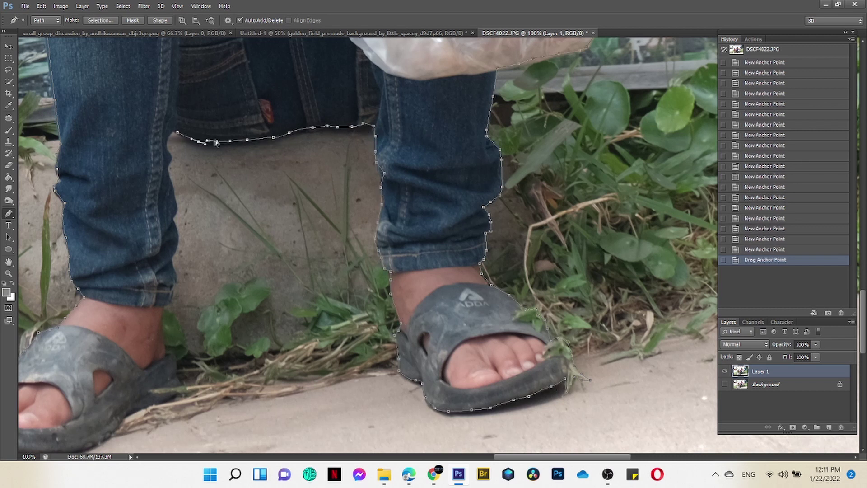
{"action": "left_click", "coordinate": [177, 132]}
{"action": "left_click", "coordinate": [169, 163]}
{"action": "left_click", "coordinate": [176, 217]}
{"action": "left_click", "coordinate": [178, 238]}
{"action": "left_click", "coordinate": [175, 281]}
{"action": "left_click", "coordinate": [173, 302]}
{"action": "left_click", "coordinate": [165, 334]}
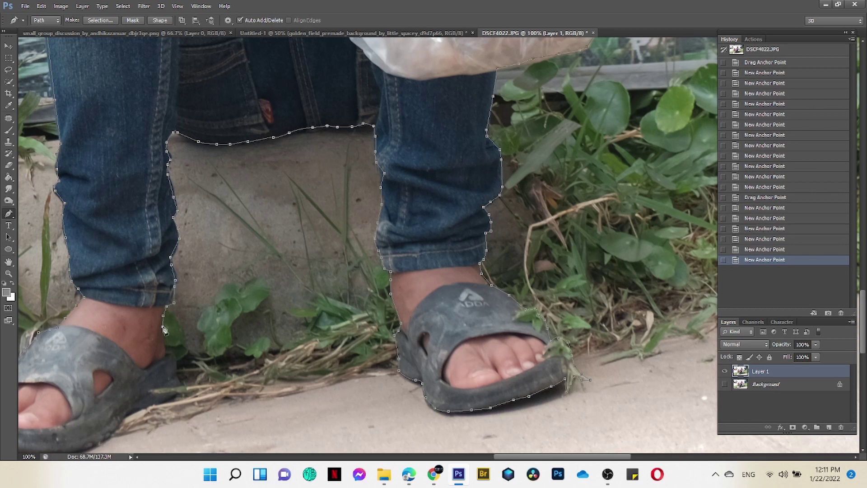
{"action": "left_click", "coordinate": [166, 353]}
{"action": "left_click", "coordinate": [168, 397]}
{"action": "left_click_drag", "start_coordinate": [172, 316], "coordinate": [362, 271]}
{"action": "left_click", "coordinate": [294, 392]}
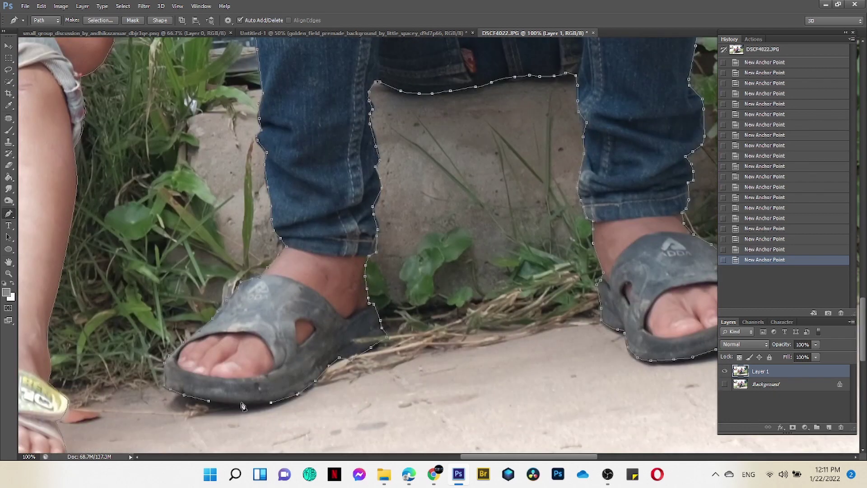
{"action": "left_click", "coordinate": [212, 404]}
Convert the traced outlines into an active selection with Make Selection.
{"action": "right_click", "coordinate": [290, 267]}
{"action": "left_click", "coordinate": [291, 175]}
{"action": "left_click", "coordinate": [481, 143]}
{"action": "key", "text": "ctrl+0"}
Open Refine Edge from the Select menu and preview the cutout on the red overlay.
{"action": "left_click", "coordinate": [123, 6]}
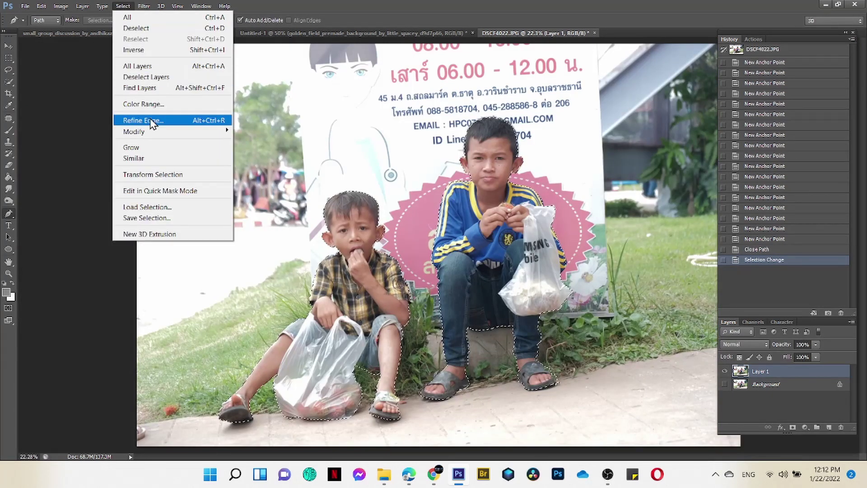
{"action": "left_click", "coordinate": [136, 120]}
{"action": "scroll", "coordinate": [572, 272], "scroll_direction": "up", "scroll_amount": 3}
{"action": "scroll", "coordinate": [572, 272], "scroll_direction": "up", "scroll_amount": 3}
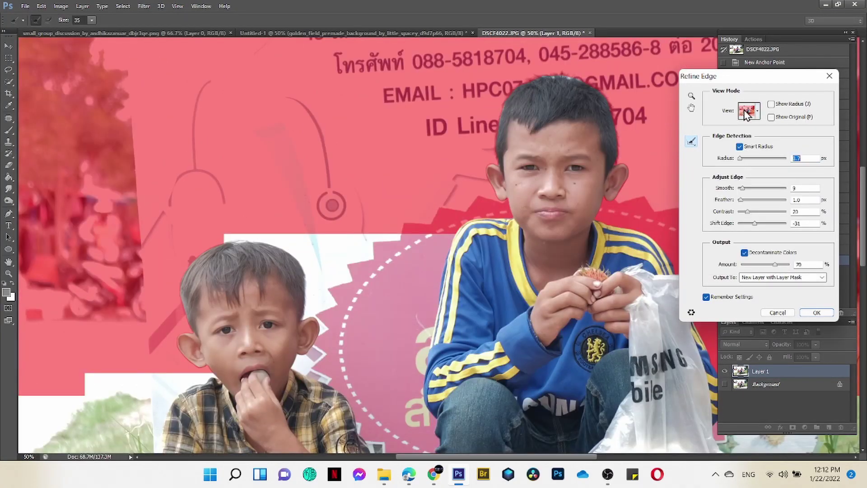
{"action": "left_click", "coordinate": [749, 110]}
{"action": "key", "text": "Return"}
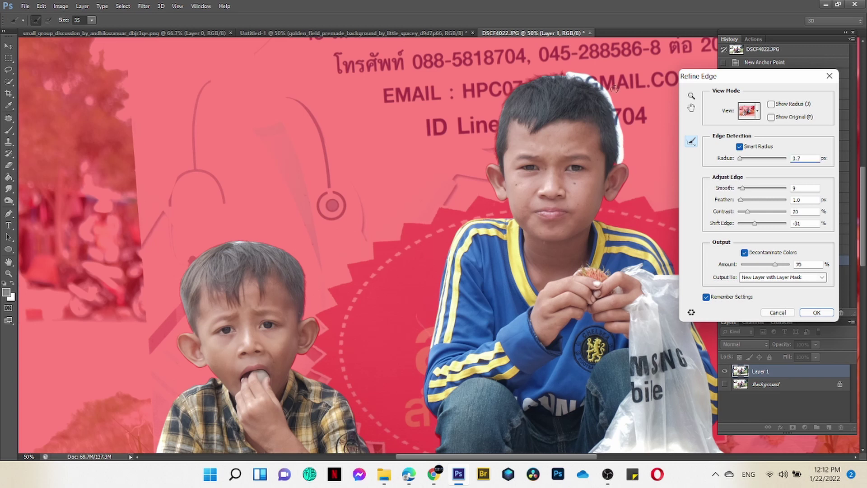
Paint Refine Radius over both boys' hair, set Contrast 0, and output to a new masked layer.
{"action": "left_click_drag", "start_coordinate": [557, 72], "coordinate": [495, 117]}
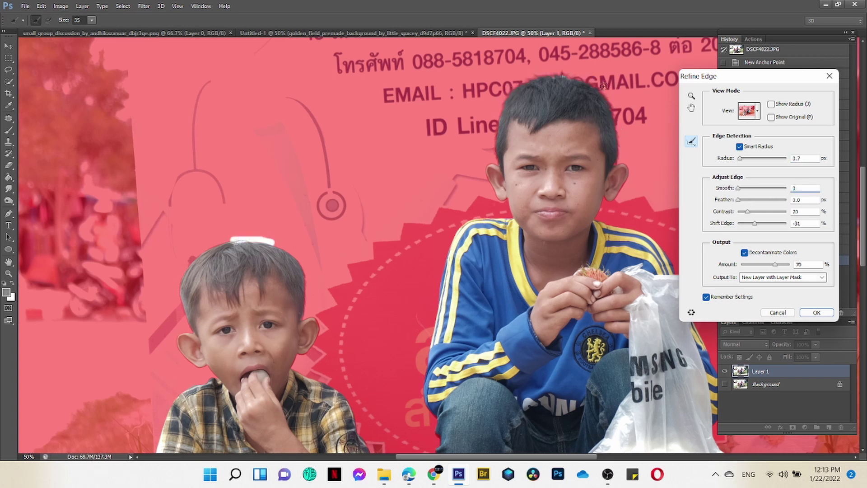
{"action": "mouse_move", "coordinate": [519, 83]}
{"action": "left_mouse_down"}
{"action": "mouse_move", "coordinate": [545, 70]}
{"action": "mouse_move", "coordinate": [621, 140]}
{"action": "left_mouse_up"}
{"action": "left_click_drag", "start_coordinate": [748, 212], "coordinate": [738, 211]}
{"action": "left_click_drag", "start_coordinate": [564, 73], "coordinate": [530, 78]}
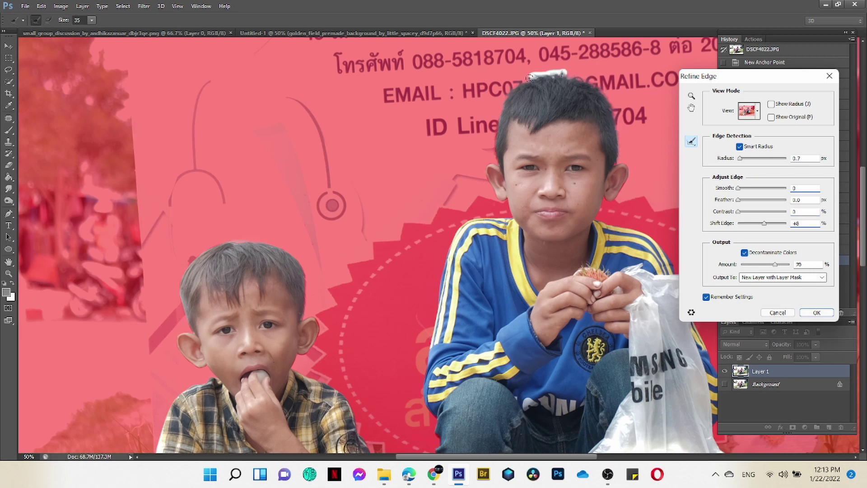
{"action": "scroll", "coordinate": [542, 90], "scroll_direction": "down", "scroll_amount": 1}
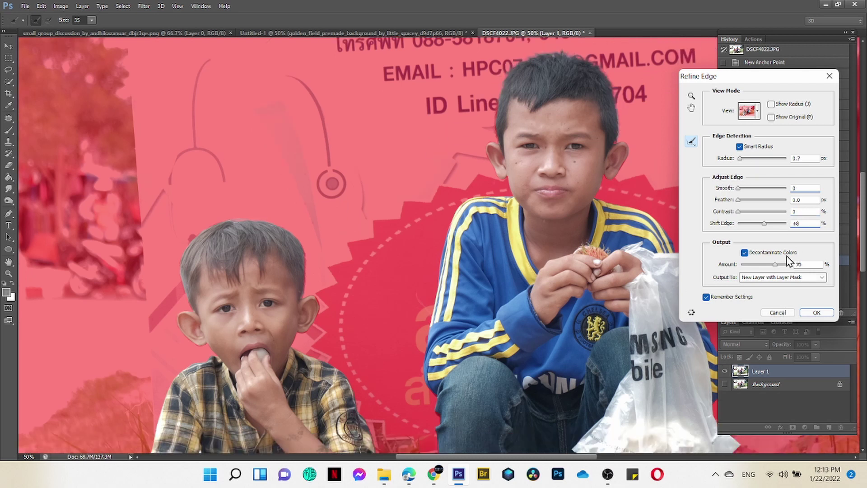
{"action": "left_click", "coordinate": [817, 312]}
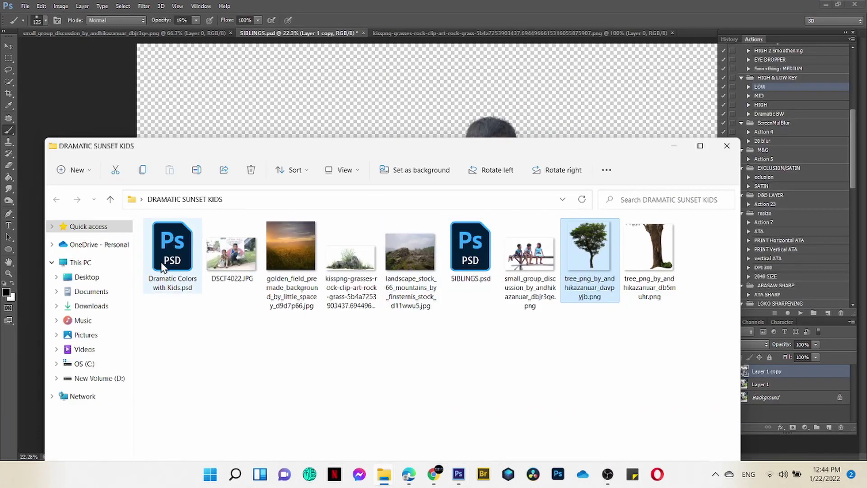
Open Dramatic Colors with Kids.psd from the DRAMATIC SUNSET KIDS folder in Photoshop.
{"action": "left_click", "coordinate": [164, 268]}
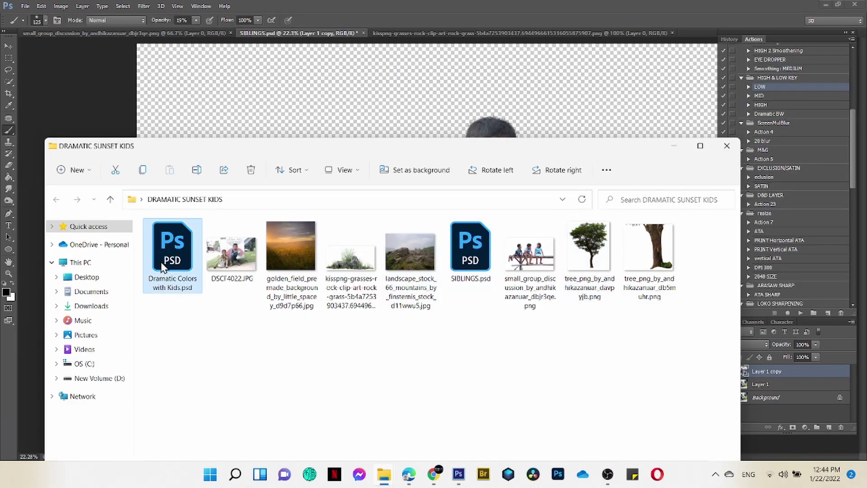
{"action": "double_click", "coordinate": [183, 274]}
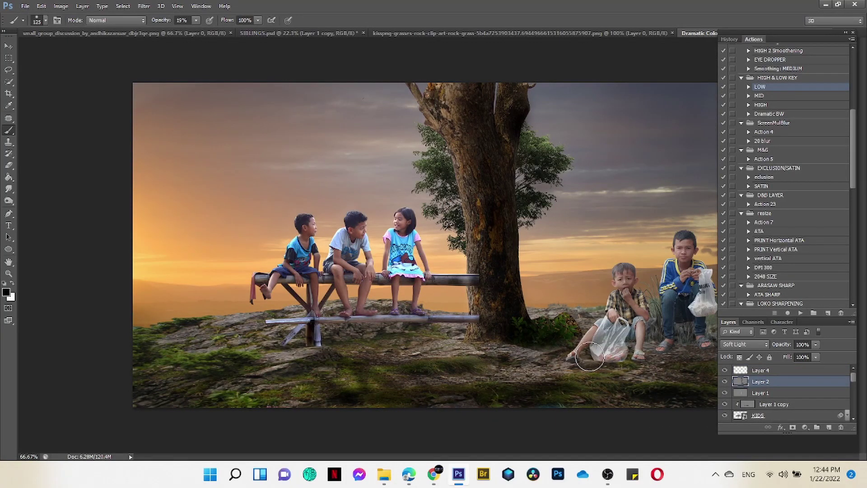
Zoom out and check which layers hold the kids and the boys by toggling KIDS visibility.
{"action": "key", "text": "ctrl+minus"}
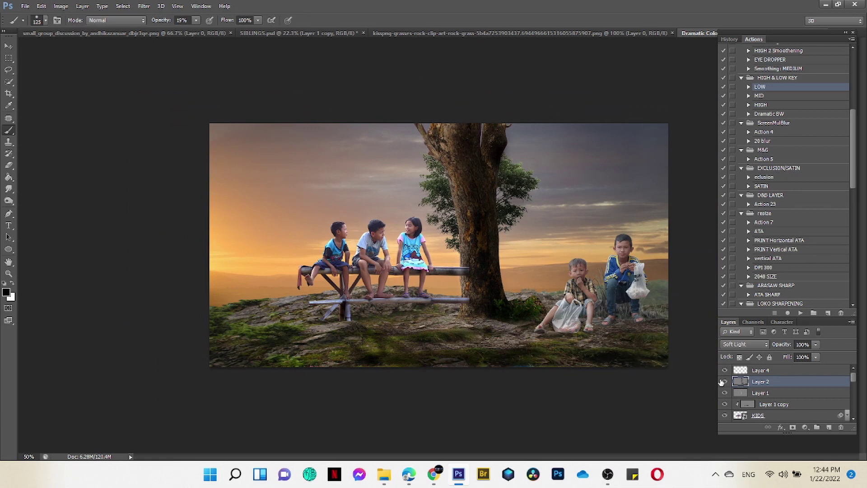
{"action": "key", "text": "v"}
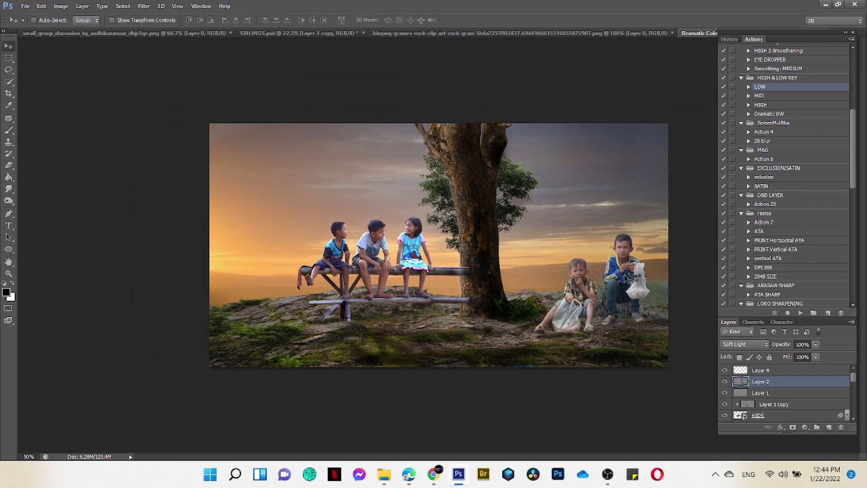
{"action": "right_click", "coordinate": [626, 279]}
{"action": "left_click", "coordinate": [642, 282]}
{"action": "left_click", "coordinate": [725, 416]}
{"action": "left_click_drag", "start_coordinate": [849, 380], "coordinate": [858, 414]}
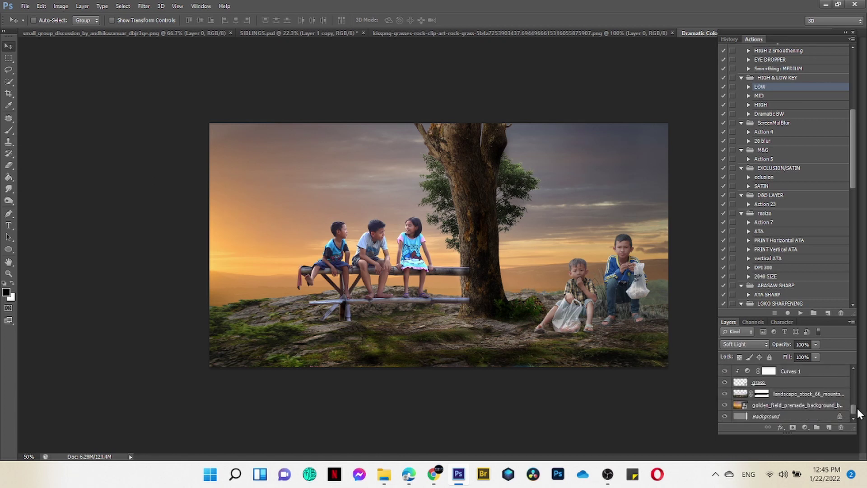
{"action": "left_click_drag", "start_coordinate": [859, 416], "coordinate": [863, 382]}
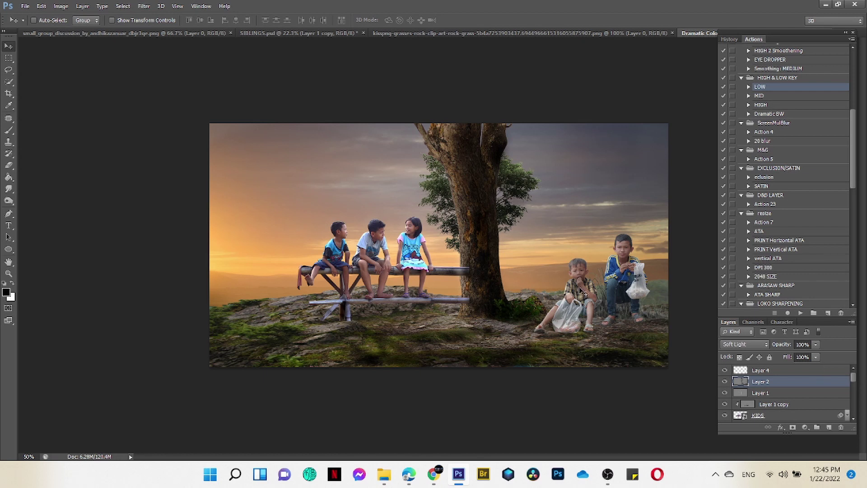
{"action": "right_click", "coordinate": [581, 288]}
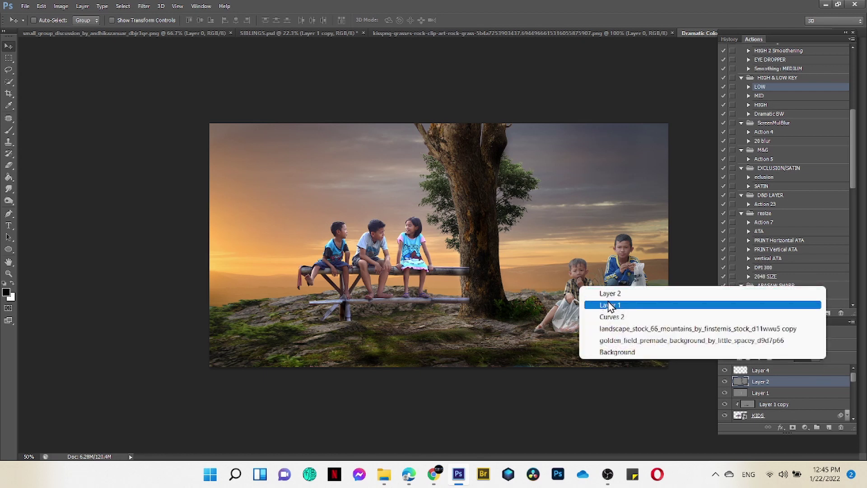
{"action": "left_click", "coordinate": [570, 305]}
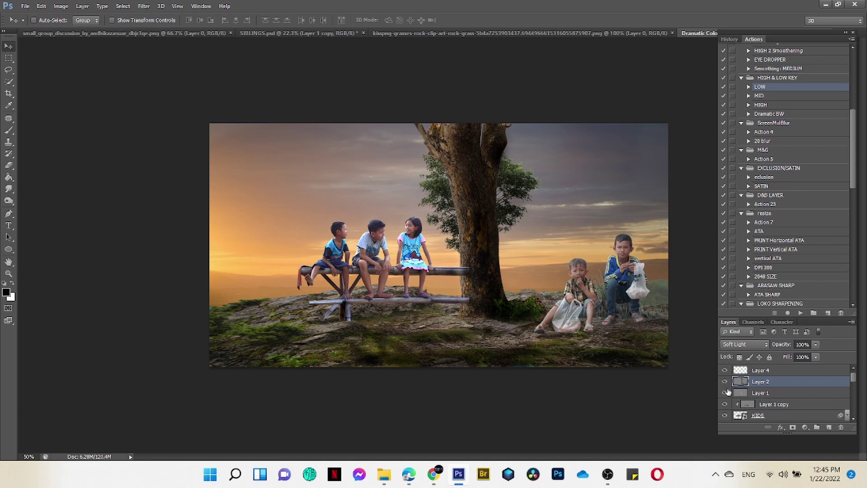
Identify the two boys' layer and rename Curves 2 to '2kids'.
{"action": "scroll", "coordinate": [727, 392], "scroll_direction": "down", "scroll_amount": 1}
{"action": "left_click", "coordinate": [725, 404]}
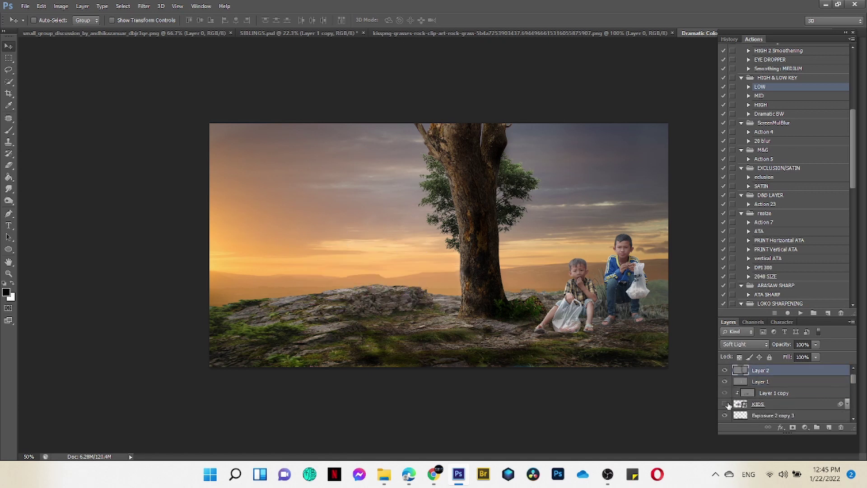
{"action": "scroll", "coordinate": [754, 398], "scroll_direction": "down", "scroll_amount": 1}
{"action": "scroll", "coordinate": [755, 398], "scroll_direction": "down", "scroll_amount": 1}
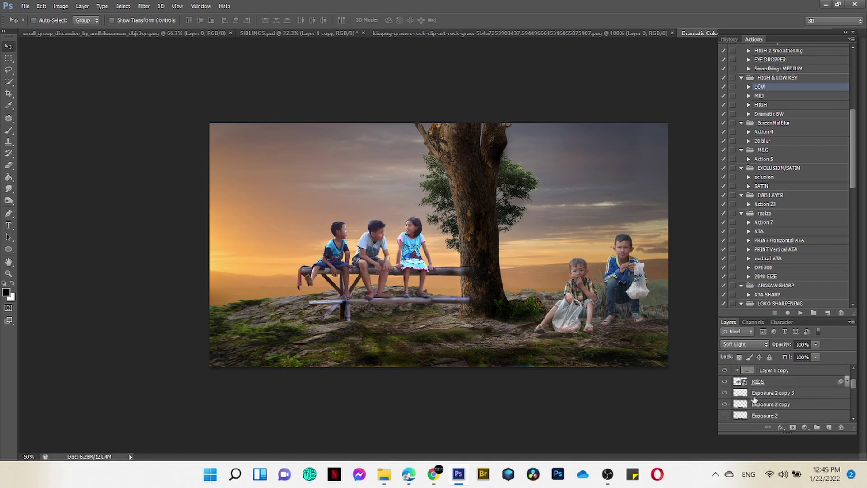
{"action": "scroll", "coordinate": [740, 404], "scroll_direction": "down", "scroll_amount": 1}
{"action": "scroll", "coordinate": [726, 408], "scroll_direction": "down", "scroll_amount": 1}
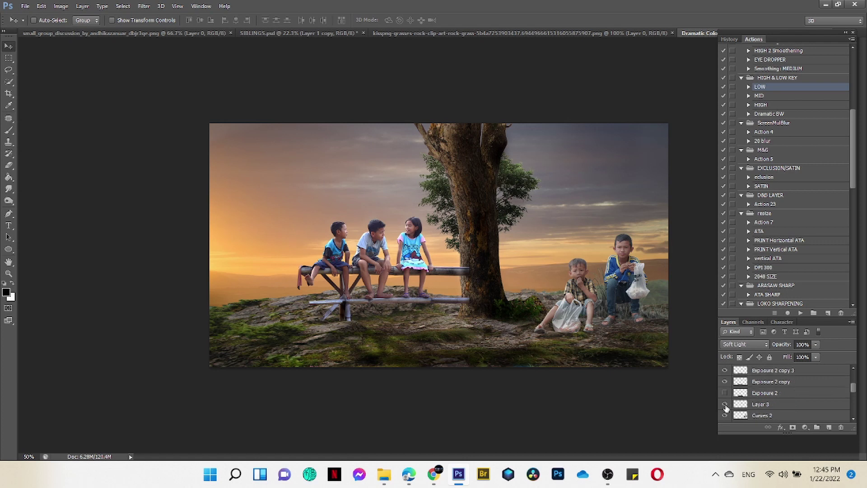
{"action": "left_click", "coordinate": [725, 416]}
{"action": "scroll", "coordinate": [768, 409], "scroll_direction": "down", "scroll_amount": 1}
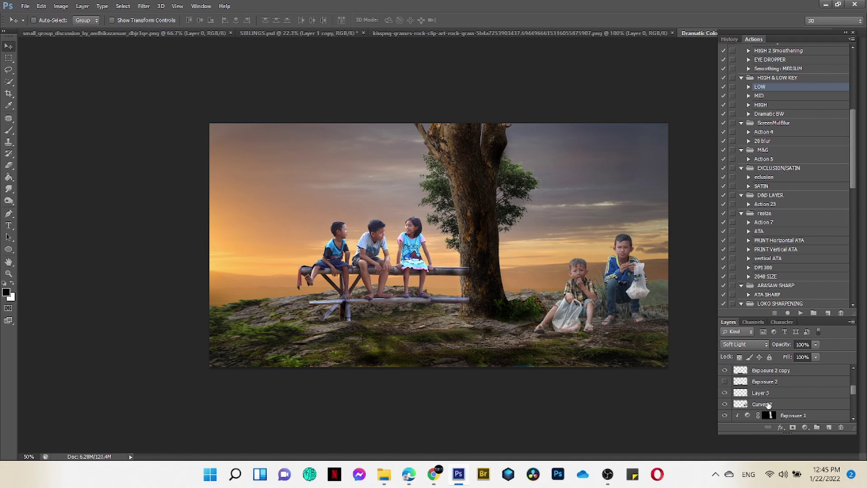
{"action": "double_click", "coordinate": [768, 405]}
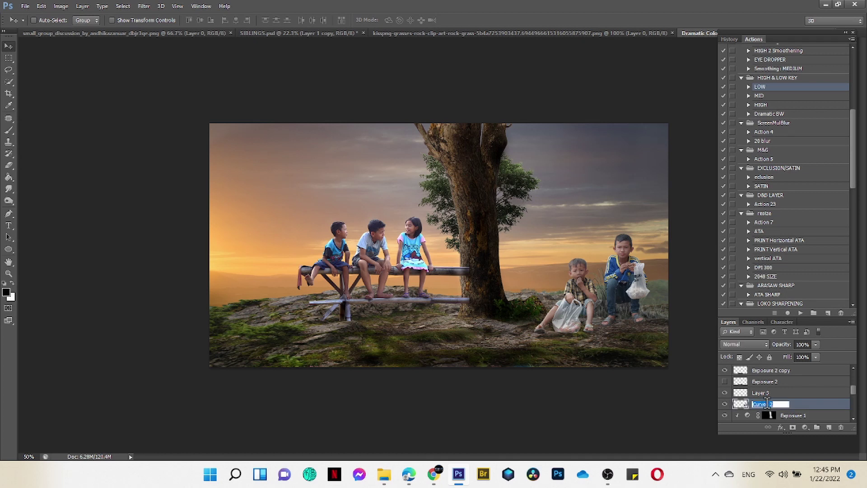
{"action": "type", "text": "2kids"}
{"action": "key", "text": "Return"}
Add a new empty Layer 5 above Exposure 1.
{"action": "scroll", "coordinate": [837, 396], "scroll_direction": "down", "scroll_amount": 1}
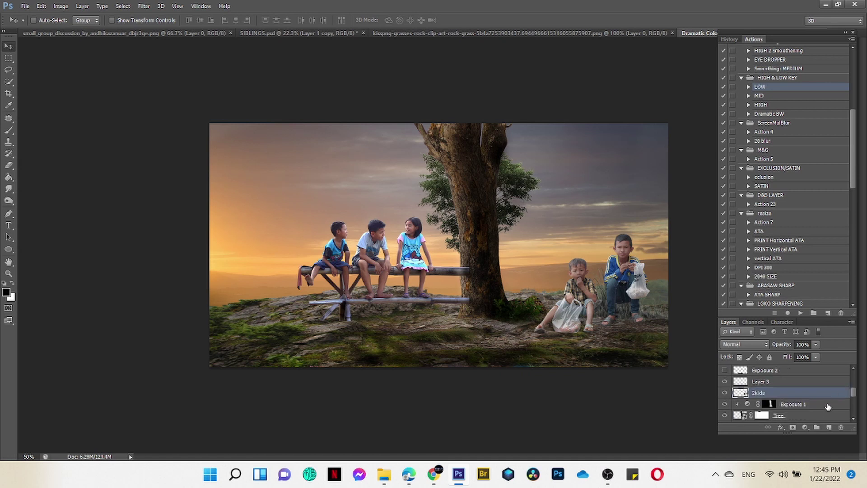
{"action": "left_click", "coordinate": [821, 408]}
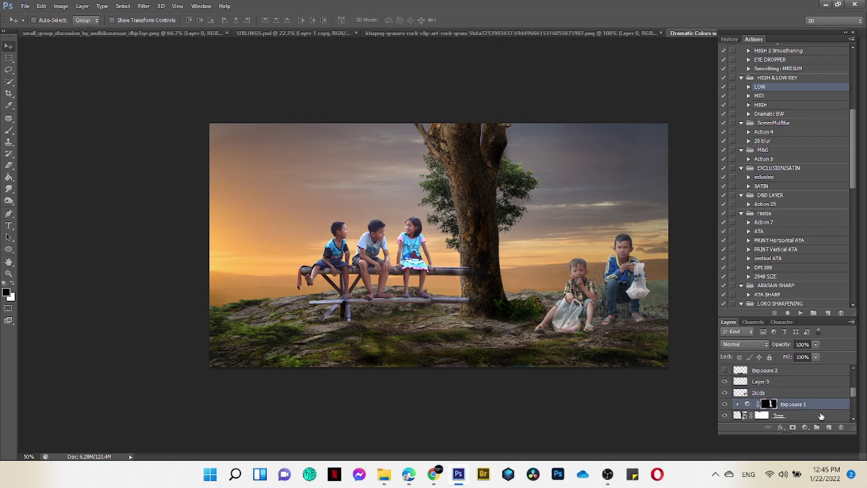
{"action": "left_click", "coordinate": [830, 427]}
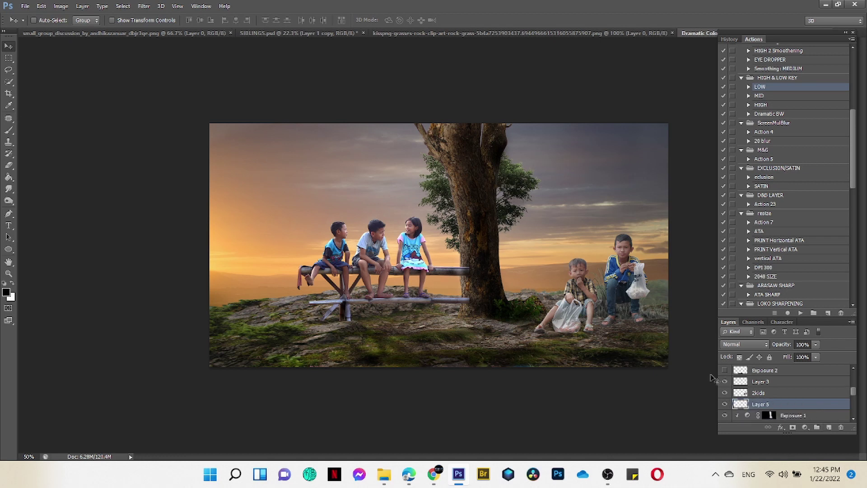
Brush dark shading beneath the two boys on Layer 5 with a smaller brush and set its opacity to 70%.
{"action": "key", "text": "b"}
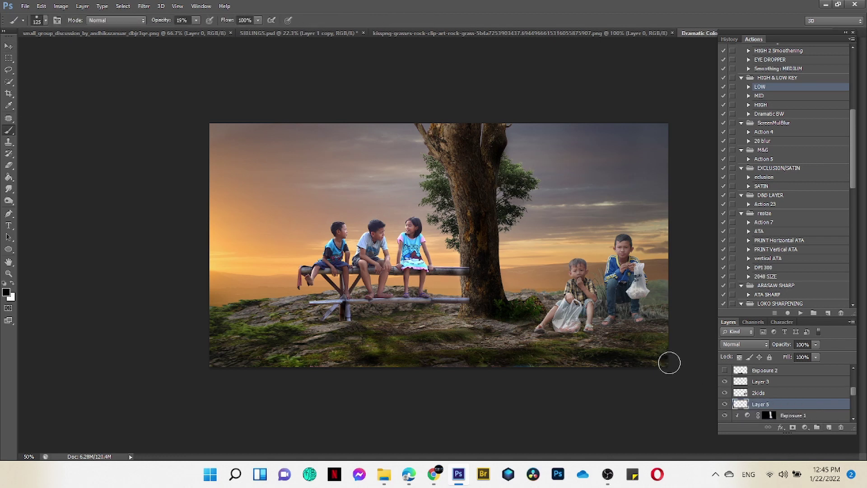
{"action": "key", "text": "bracketleft"}
{"action": "key", "text": "bracketleft"}
{"action": "key", "text": "bracketleft"}
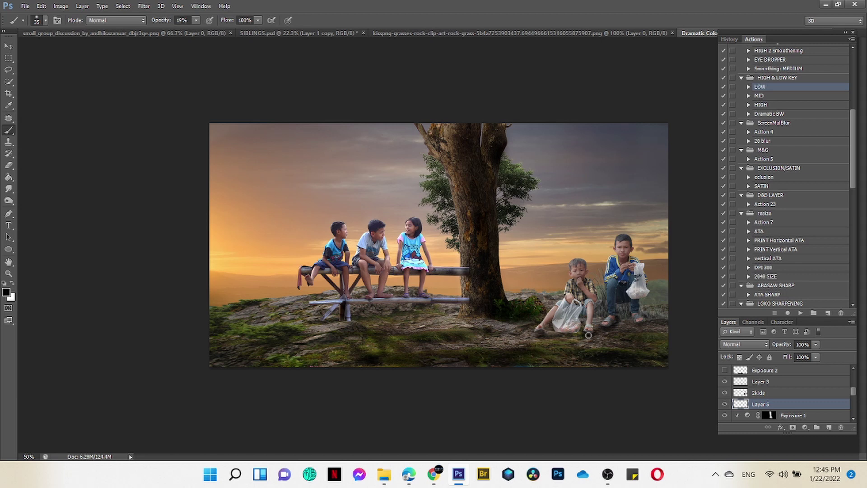
{"action": "left_click", "coordinate": [816, 343]}
{"action": "left_click_drag", "start_coordinate": [803, 355], "coordinate": [802, 355]}
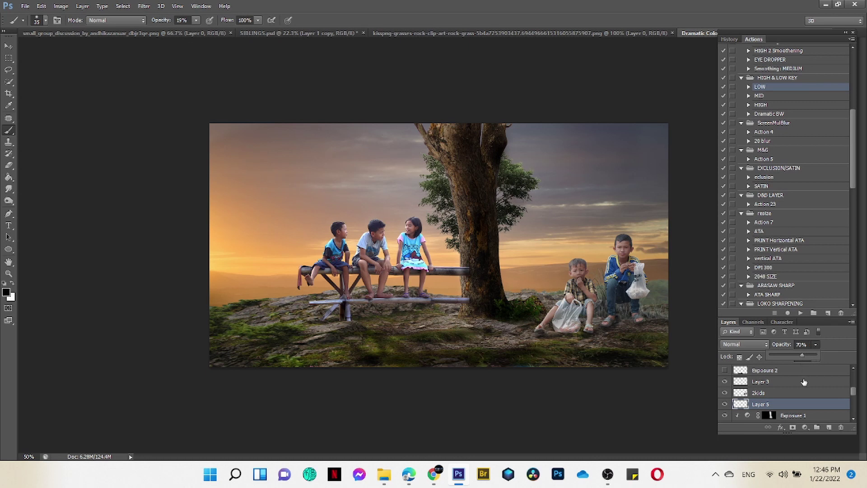
{"action": "left_click", "coordinate": [77, 6]}
{"action": "mouse_move", "coordinate": [90, 17]}
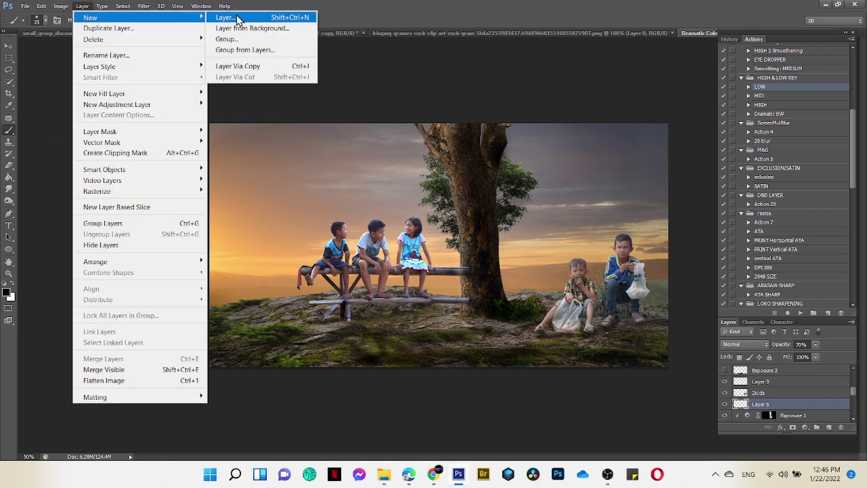
Create a new Soft Light layer filled with neutral 50% grey.
{"action": "left_click", "coordinate": [238, 18]}
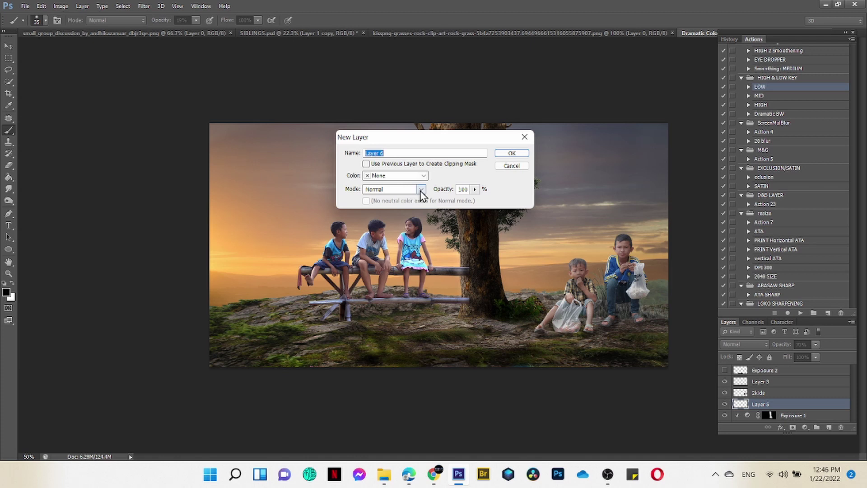
{"action": "left_click", "coordinate": [420, 190]}
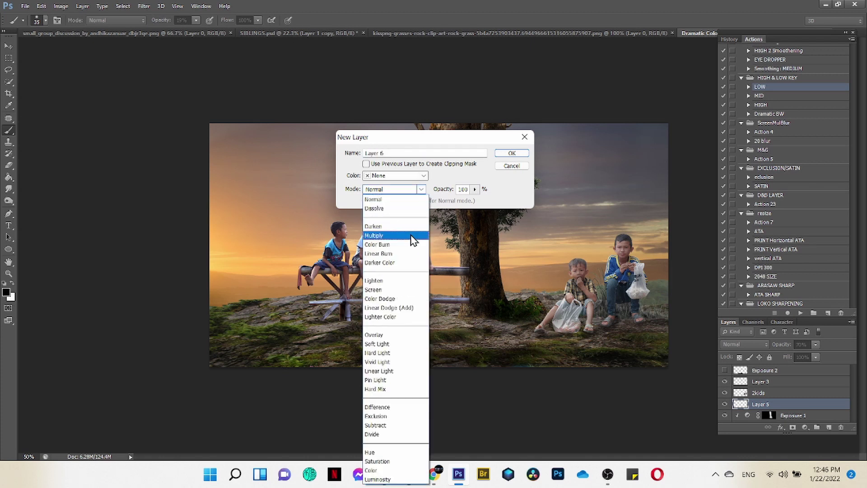
{"action": "left_click", "coordinate": [402, 343]}
{"action": "left_click", "coordinate": [367, 203]}
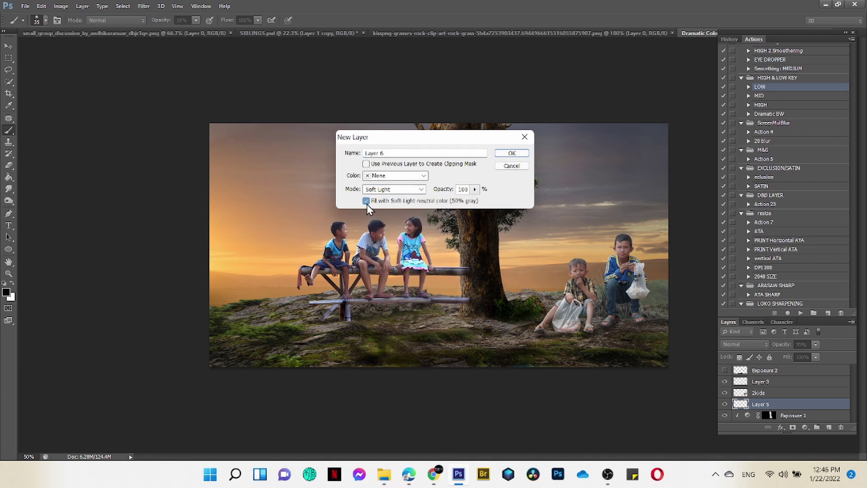
{"action": "left_click", "coordinate": [515, 154]}
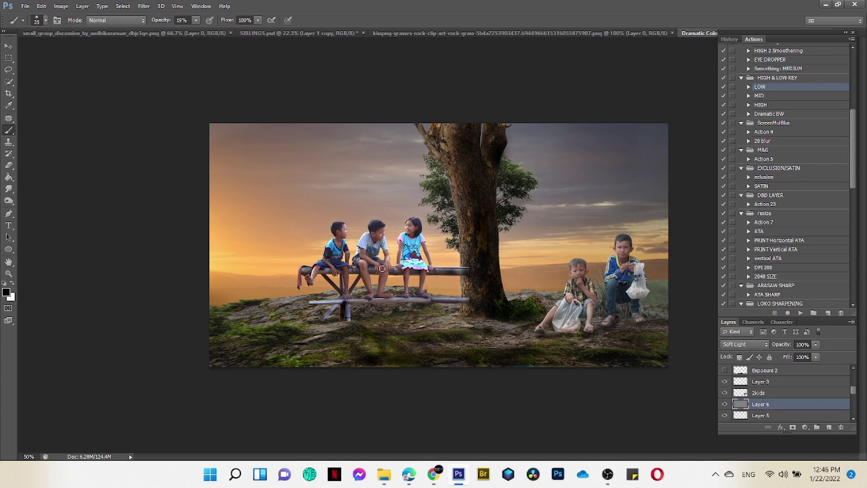
Burn shadows into the ground, small boy and tree trunk with brush sizes 100 and 70.
{"action": "left_click", "coordinate": [9, 201]}
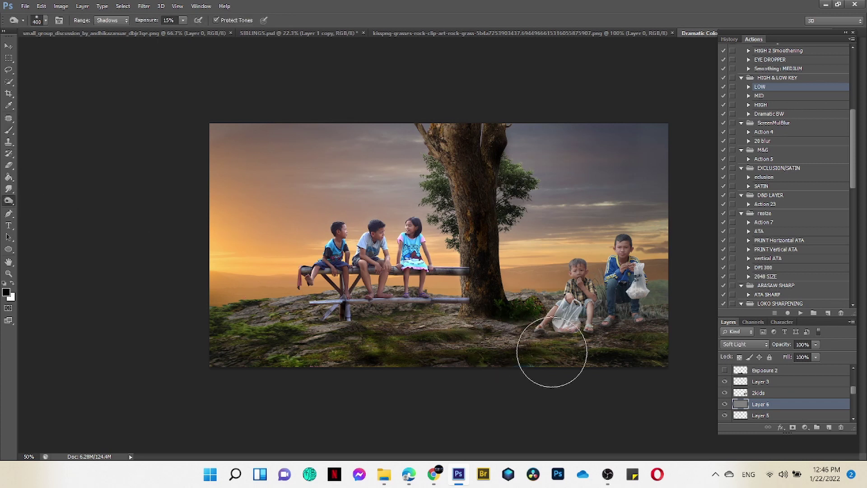
{"action": "key", "text": "bracketleft"}
{"action": "key", "text": "bracketleft"}
{"action": "key", "text": "bracketleft"}
{"action": "key", "text": "bracketleft"}
{"action": "key", "text": "bracketleft"}
{"action": "key", "text": "bracketleft"}
{"action": "key", "text": "bracketleft"}
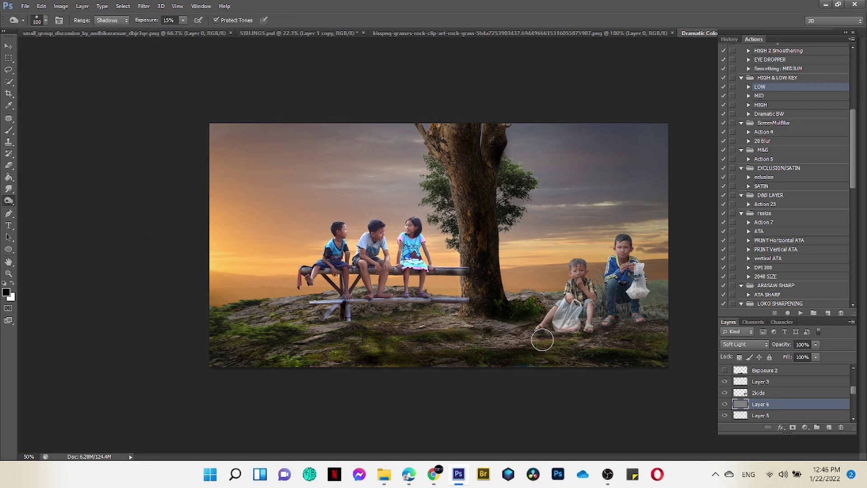
{"action": "mouse_move", "coordinate": [542, 340]}
{"action": "left_mouse_down"}
{"action": "mouse_move", "coordinate": [590, 344]}
{"action": "mouse_move", "coordinate": [539, 338]}
{"action": "mouse_move", "coordinate": [544, 345]}
{"action": "mouse_move", "coordinate": [654, 326]}
{"action": "mouse_move", "coordinate": [465, 339]}
{"action": "mouse_move", "coordinate": [568, 351]}
{"action": "mouse_move", "coordinate": [651, 329]}
{"action": "mouse_move", "coordinate": [612, 331]}
{"action": "mouse_move", "coordinate": [566, 354]}
{"action": "mouse_move", "coordinate": [583, 329]}
{"action": "mouse_move", "coordinate": [645, 326]}
{"action": "mouse_move", "coordinate": [614, 305]}
{"action": "left_mouse_up"}
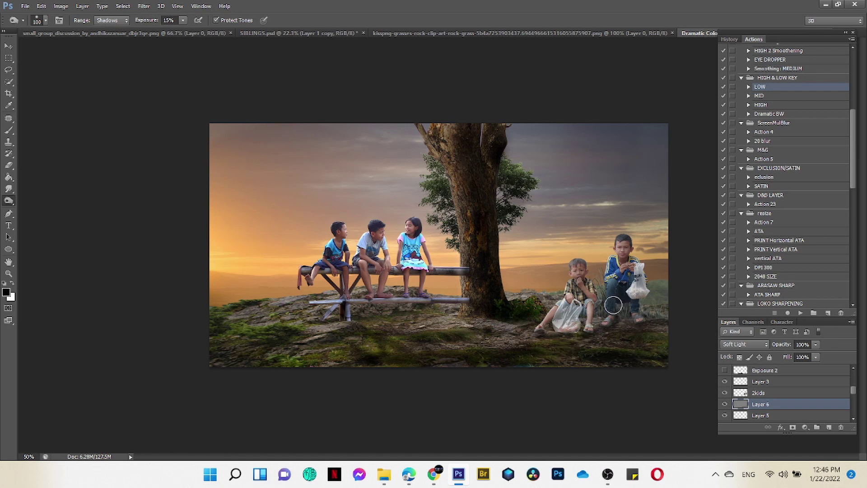
{"action": "key", "text": "bracketleft"}
{"action": "key", "text": "bracketleft"}
{"action": "key", "text": "bracketleft"}
{"action": "mouse_move", "coordinate": [591, 284]}
{"action": "left_mouse_down"}
{"action": "mouse_move", "coordinate": [594, 309]}
{"action": "mouse_move", "coordinate": [576, 297]}
{"action": "mouse_move", "coordinate": [572, 309]}
{"action": "left_mouse_up"}
{"action": "mouse_move", "coordinate": [494, 233]}
{"action": "left_mouse_down"}
{"action": "mouse_move", "coordinate": [467, 170]}
{"action": "mouse_move", "coordinate": [492, 207]}
{"action": "mouse_move", "coordinate": [463, 128]}
{"action": "mouse_move", "coordinate": [488, 124]}
{"action": "mouse_move", "coordinate": [484, 260]}
{"action": "mouse_move", "coordinate": [474, 274]}
{"action": "mouse_move", "coordinate": [532, 299]}
{"action": "left_mouse_up"}
Toggle the 2kids layer to check it and make it the active layer.
{"action": "left_click", "coordinate": [726, 394]}
{"action": "left_click", "coordinate": [763, 394]}
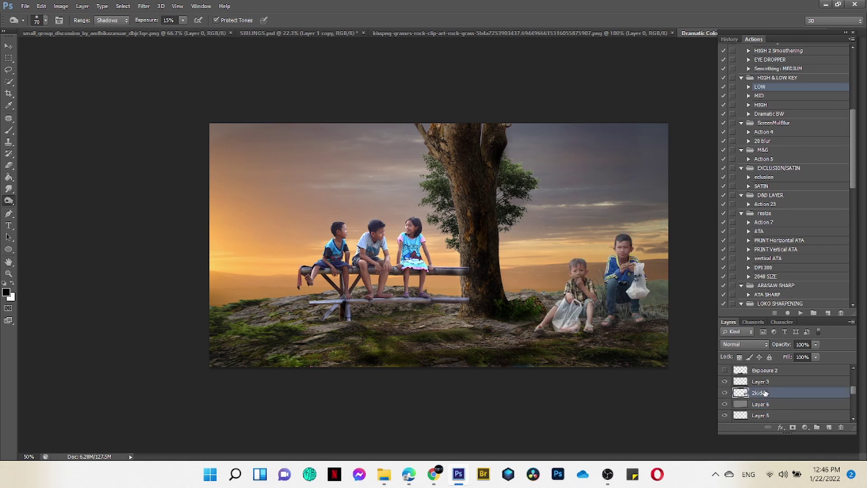
{"action": "left_click", "coordinate": [805, 427]}
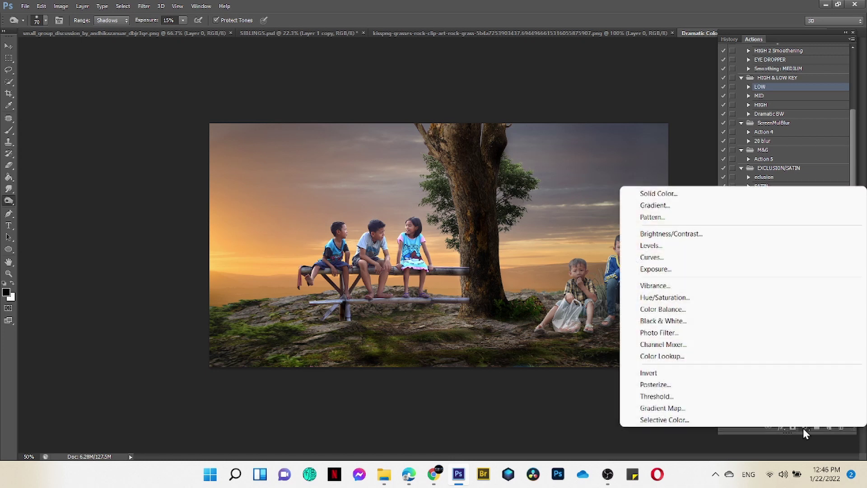
Clip a Curves adjustment to 2kids, pull its top point down, and invert its mask to black.
{"action": "left_click", "coordinate": [675, 258]}
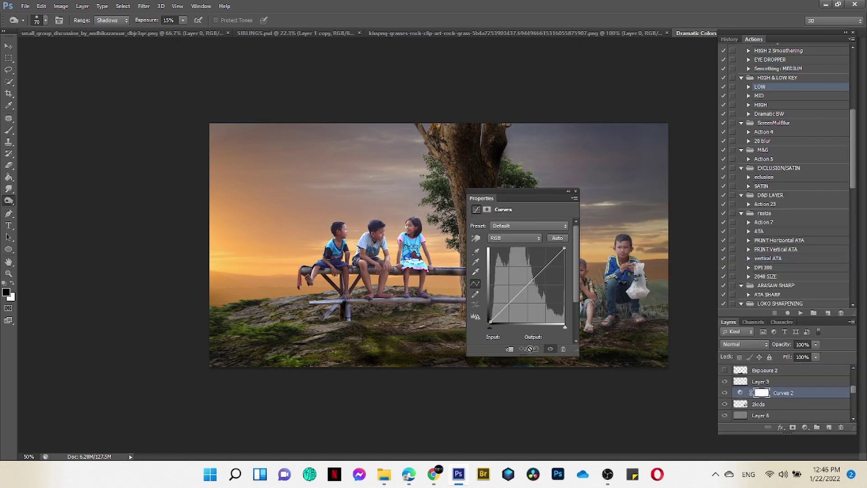
{"action": "left_click", "coordinate": [510, 349]}
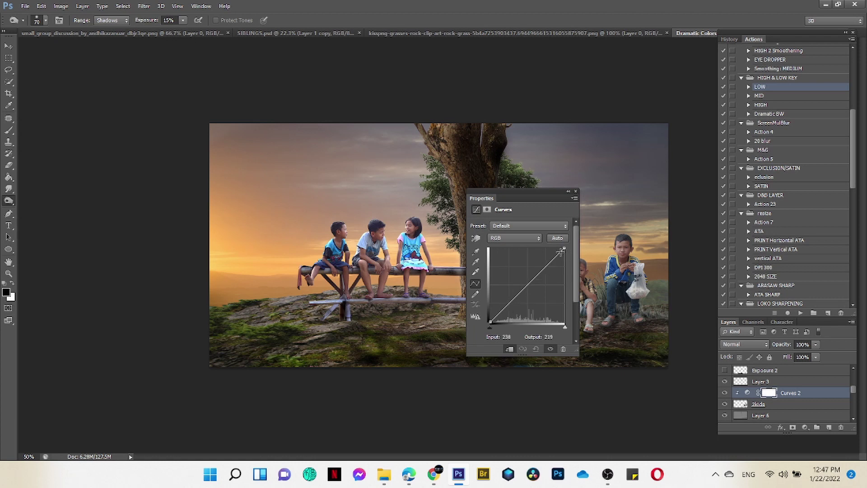
{"action": "left_click_drag", "start_coordinate": [564, 248], "coordinate": [564, 260]}
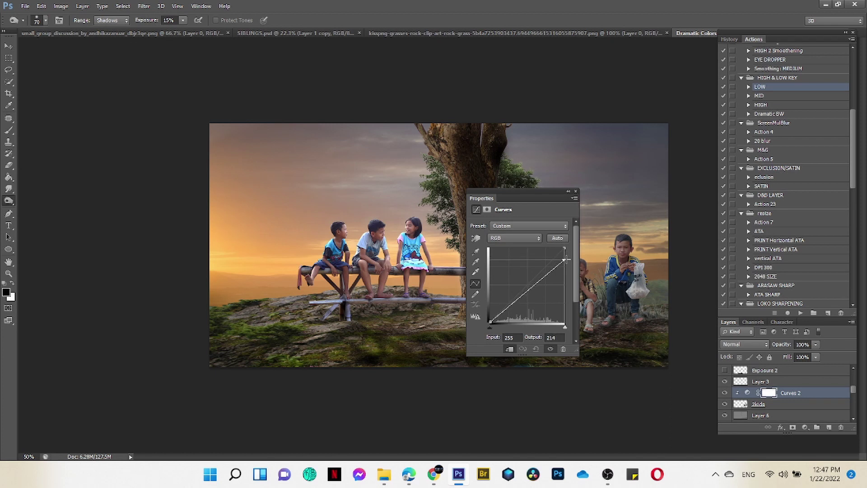
{"action": "left_click", "coordinate": [576, 190]}
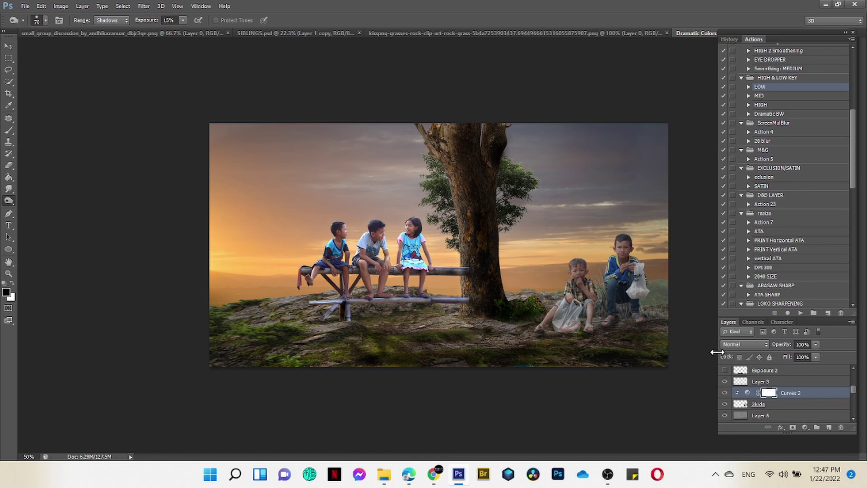
{"action": "key", "text": "ctrl+i"}
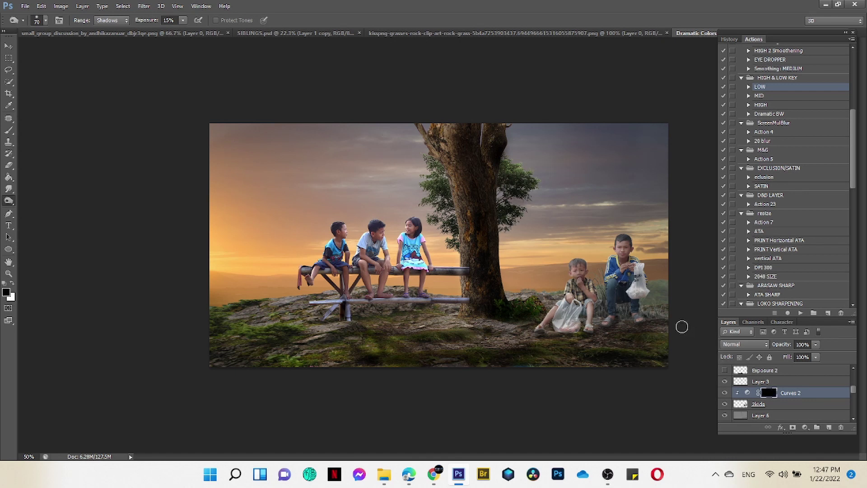
Paint white on the Curves 2 mask over the right-hand boys, then lower its opacity to 68%.
{"action": "key", "text": "x"}
{"action": "key", "text": "b"}
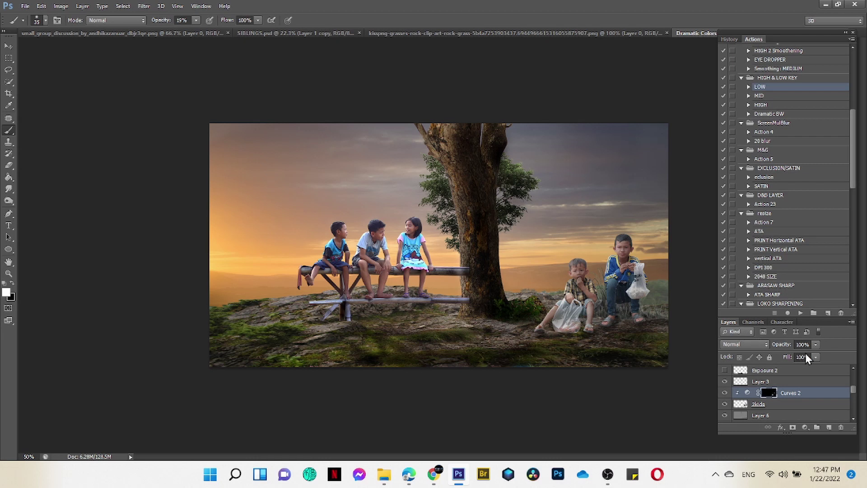
{"action": "left_click", "coordinate": [725, 393]}
{"action": "left_click", "coordinate": [816, 346]}
{"action": "left_click_drag", "start_coordinate": [806, 356], "coordinate": [800, 356]}
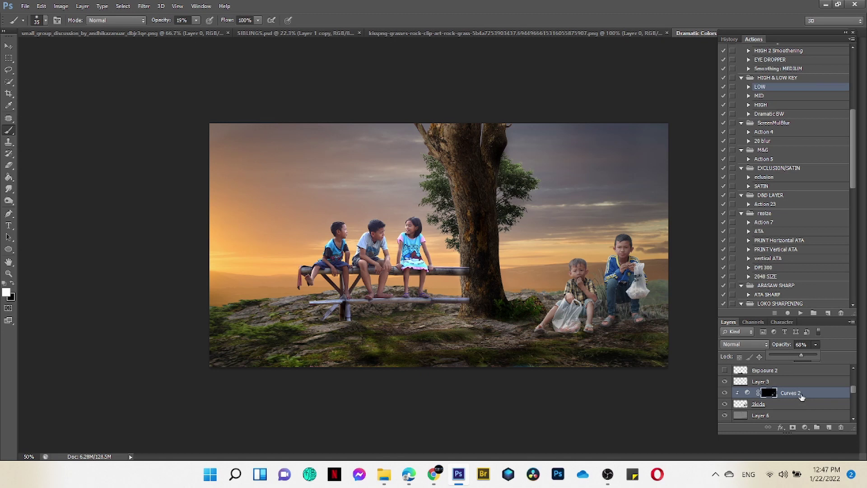
Add Layer 7 and a Soft Light Layer 8 filled with Soft-Light-neutral grey.
{"action": "left_click", "coordinate": [829, 427]}
{"action": "key", "text": "x"}
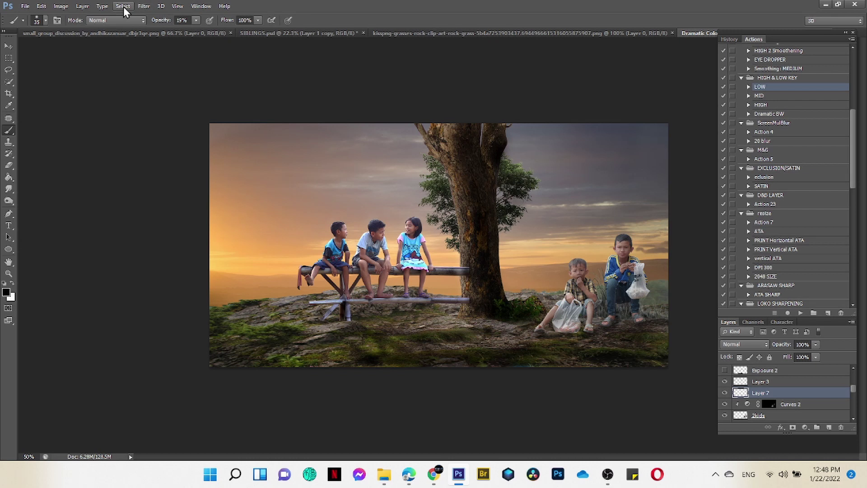
{"action": "left_click", "coordinate": [123, 6]}
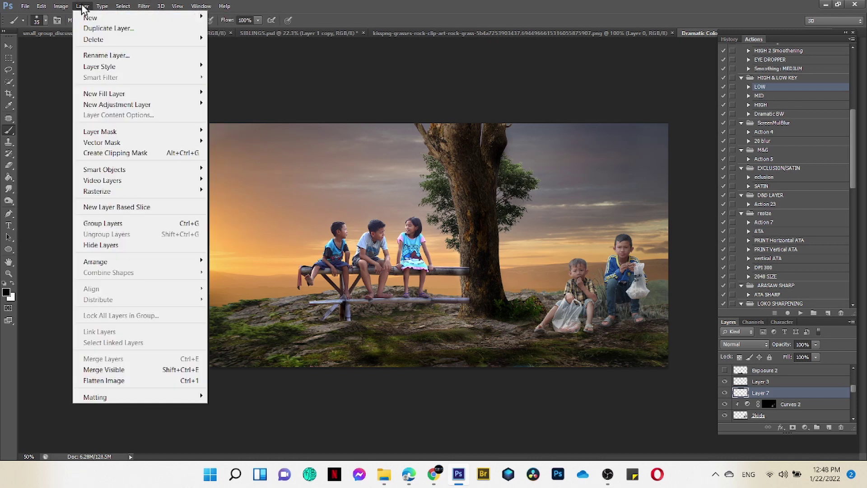
{"action": "mouse_move", "coordinate": [90, 17]}
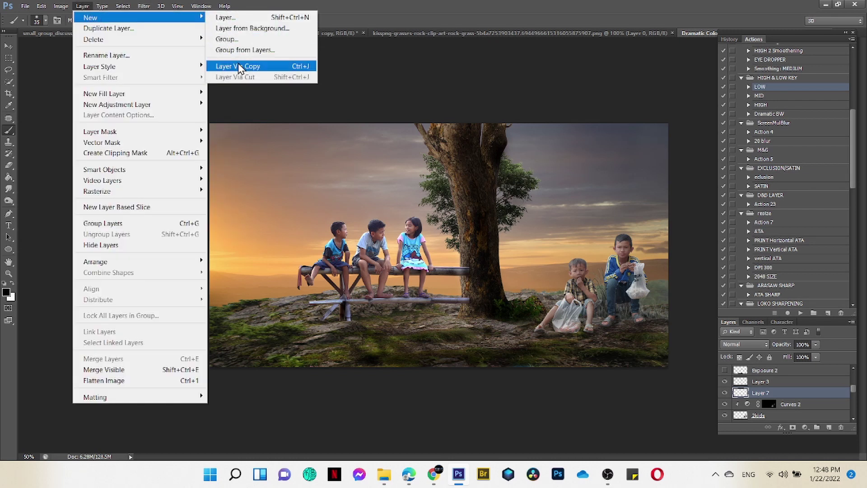
{"action": "left_click", "coordinate": [241, 18]}
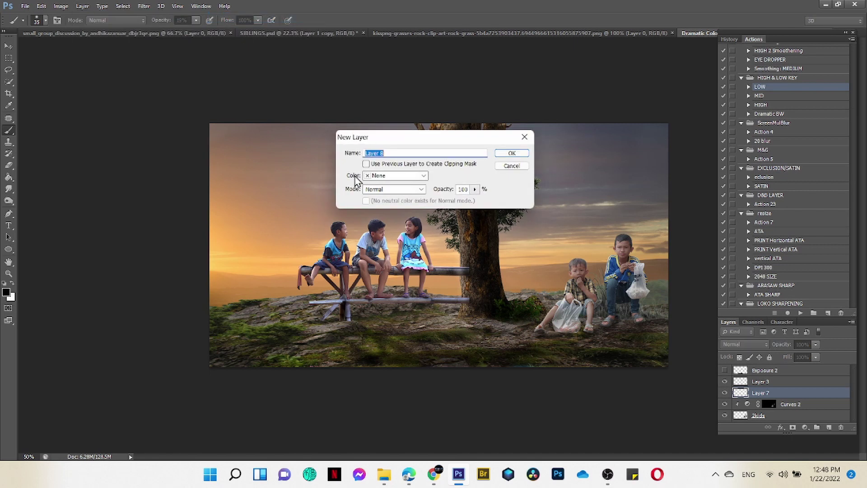
{"action": "left_click", "coordinate": [418, 194]}
{"action": "left_click", "coordinate": [409, 343]}
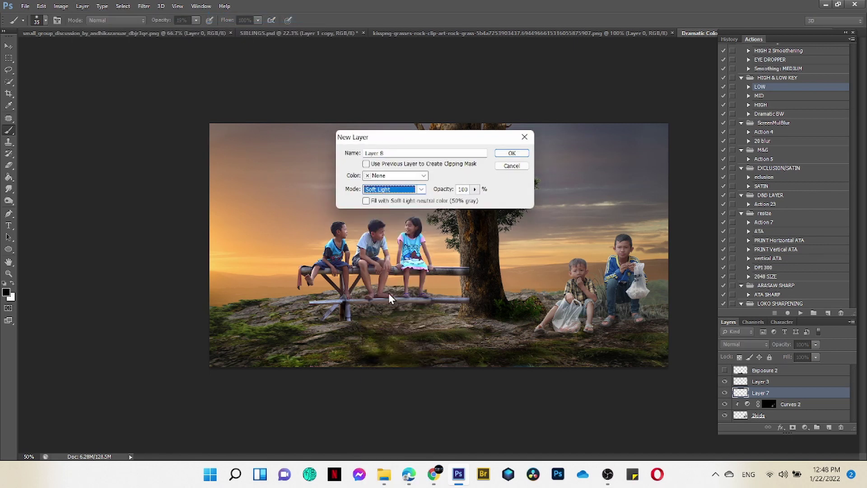
{"action": "left_click", "coordinate": [366, 201]}
{"action": "left_click", "coordinate": [512, 153]}
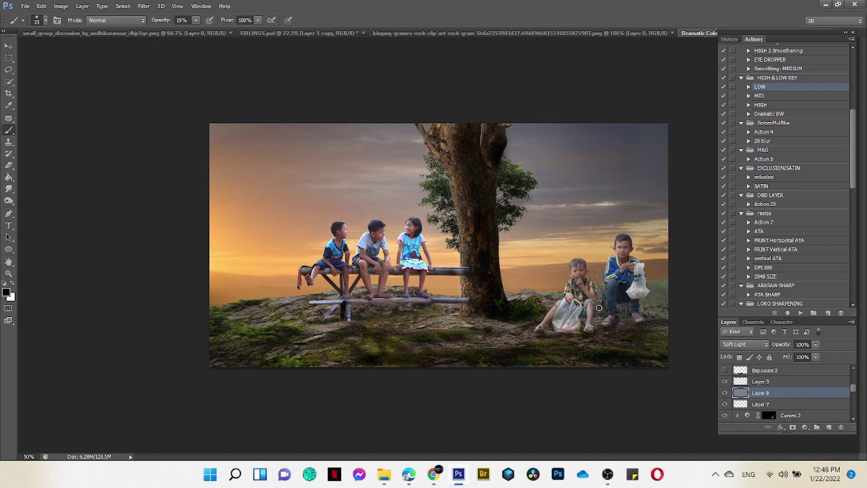
Paint shading on the small boy, the older boy's hand and the small boy's plastic bag.
{"action": "mouse_move", "coordinate": [592, 299]}
{"action": "left_mouse_down"}
{"action": "mouse_move", "coordinate": [632, 287]}
{"action": "mouse_move", "coordinate": [639, 273]}
{"action": "left_mouse_up"}
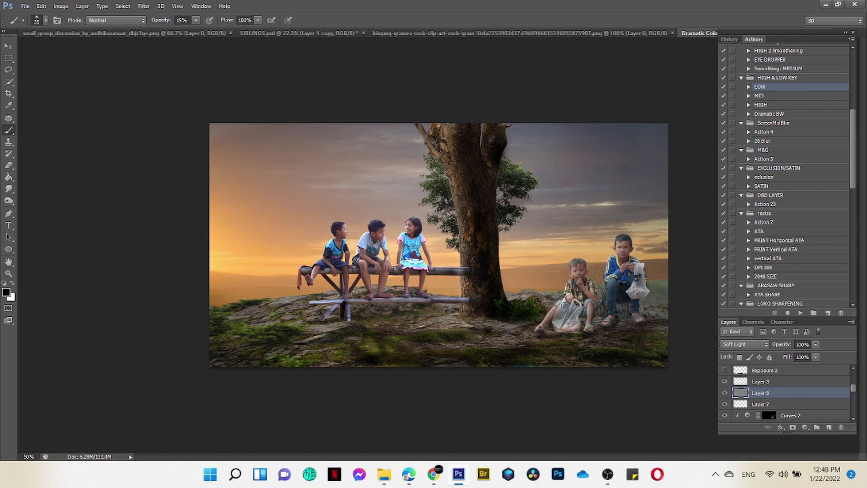
{"action": "left_click_drag", "start_coordinate": [568, 326], "coordinate": [577, 304]}
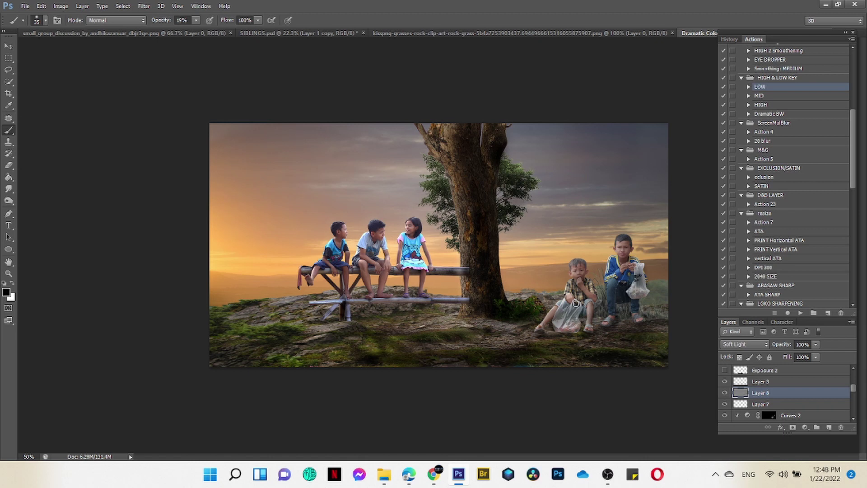
{"action": "key", "text": "ctrl+plus"}
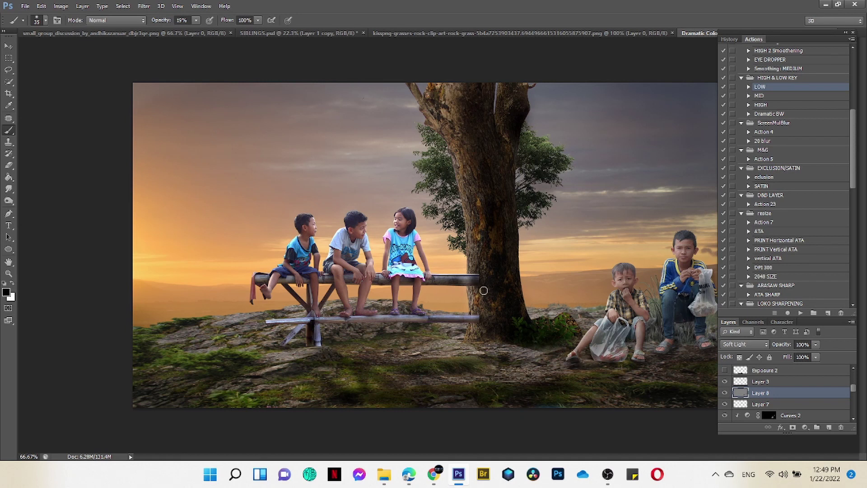
{"action": "scroll", "coordinate": [853, 381], "scroll_direction": "up", "scroll_amount": 5}
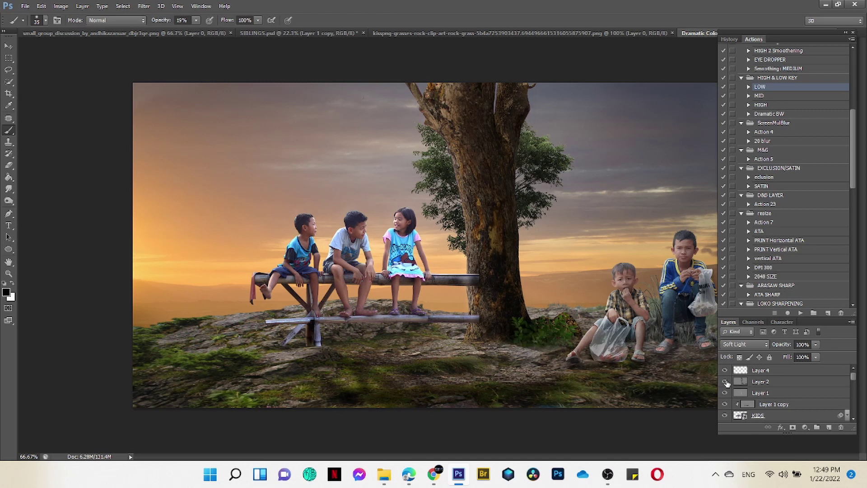
Add a new layer, then brush dark shading along the bench planks on Layer 2.
{"action": "key", "text": "ctrl+shift+alt+n"}
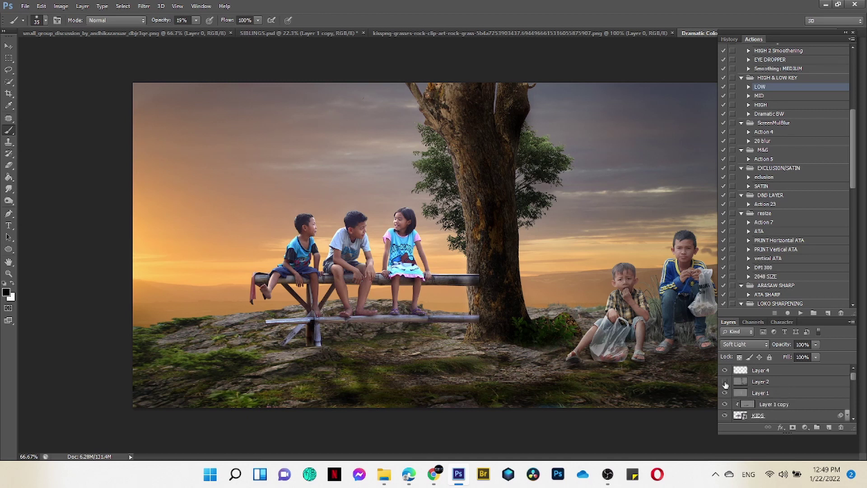
{"action": "left_click", "coordinate": [740, 383]}
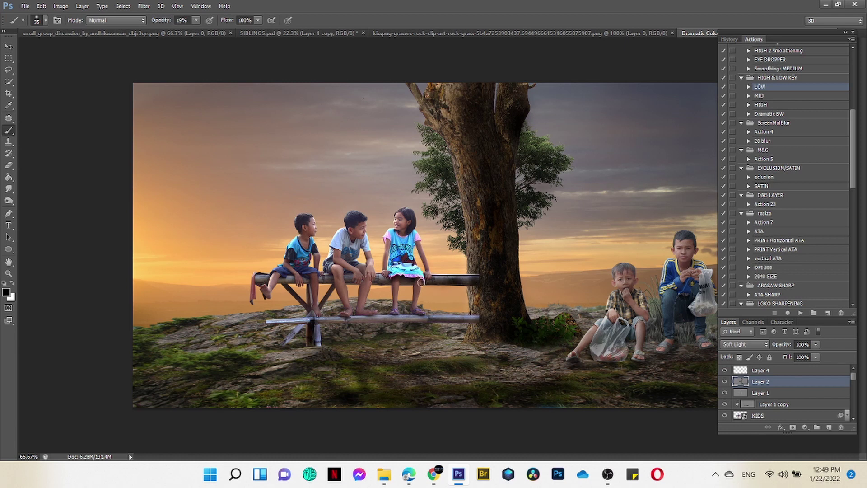
{"action": "mouse_move", "coordinate": [400, 283]}
{"action": "left_mouse_down"}
{"action": "mouse_move", "coordinate": [311, 304]}
{"action": "mouse_move", "coordinate": [319, 331]}
{"action": "mouse_move", "coordinate": [271, 351]}
{"action": "mouse_move", "coordinate": [296, 326]}
{"action": "left_mouse_up"}
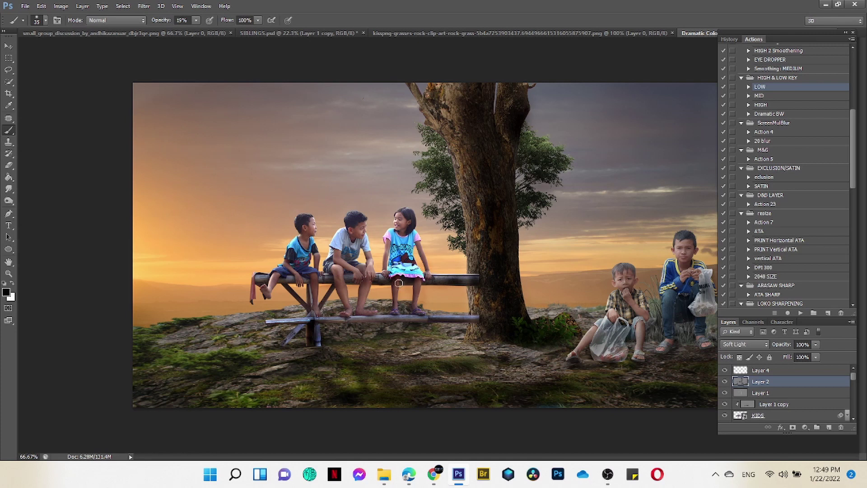
{"action": "left_click_drag", "start_coordinate": [399, 283], "coordinate": [345, 317]}
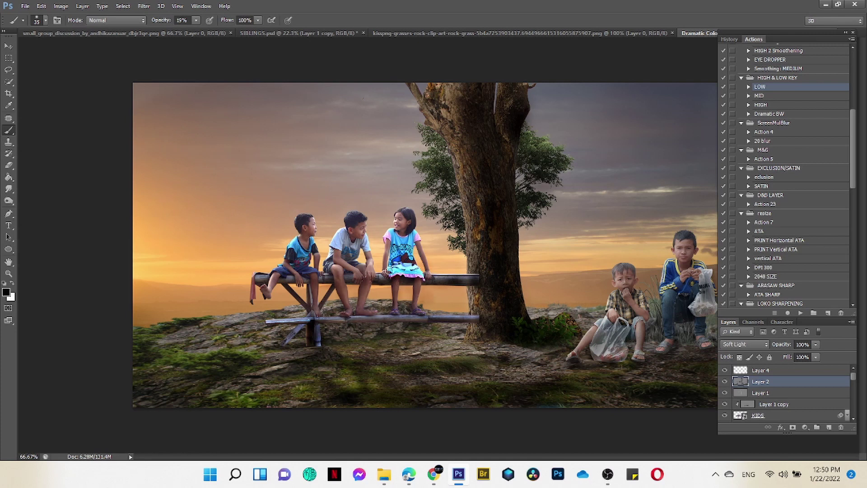
{"action": "left_click", "coordinate": [805, 428]}
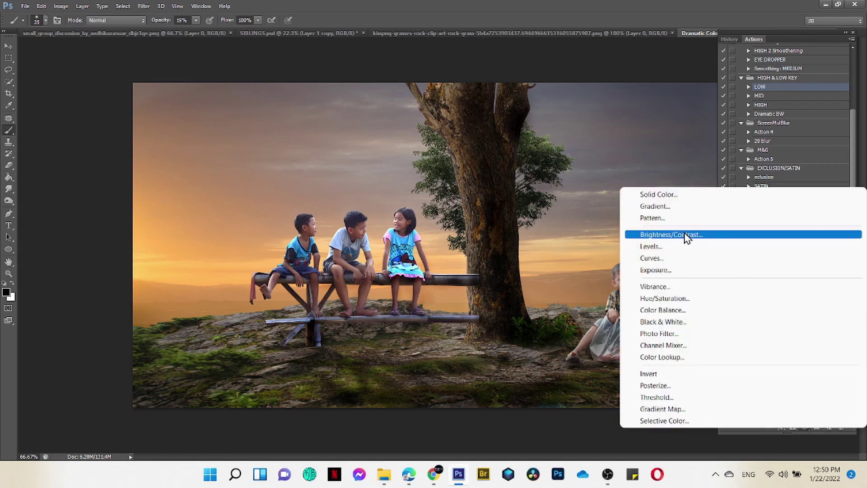
Adjust a Vibrance layer, raising vibrance from -59 to -3.
{"action": "left_click", "coordinate": [692, 286]}
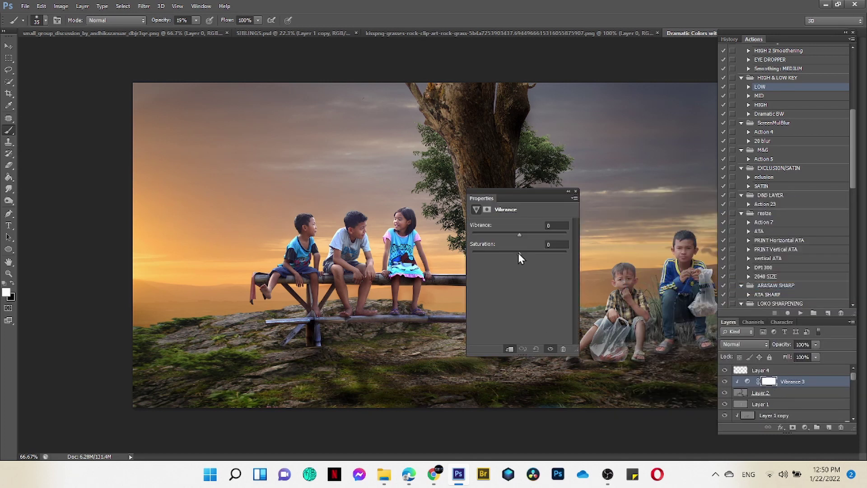
{"action": "left_click", "coordinate": [492, 233]}
{"action": "left_click_drag", "start_coordinate": [492, 234], "coordinate": [519, 235]}
{"action": "scroll", "coordinate": [825, 371], "scroll_direction": "down", "scroll_amount": 2}
Group the bench-kids layers with Ctrl+G and name the group 'kids'.
{"action": "left_click", "coordinate": [790, 404]}
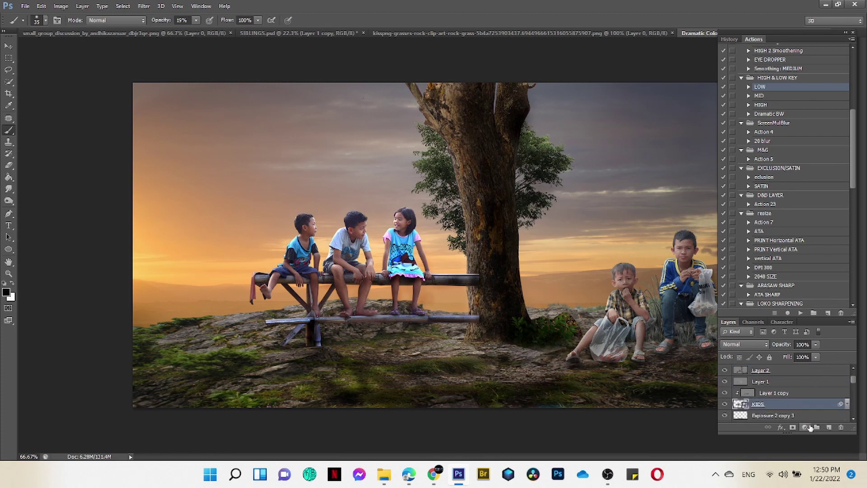
{"action": "left_click", "coordinate": [828, 427]}
{"action": "key", "text": "x"}
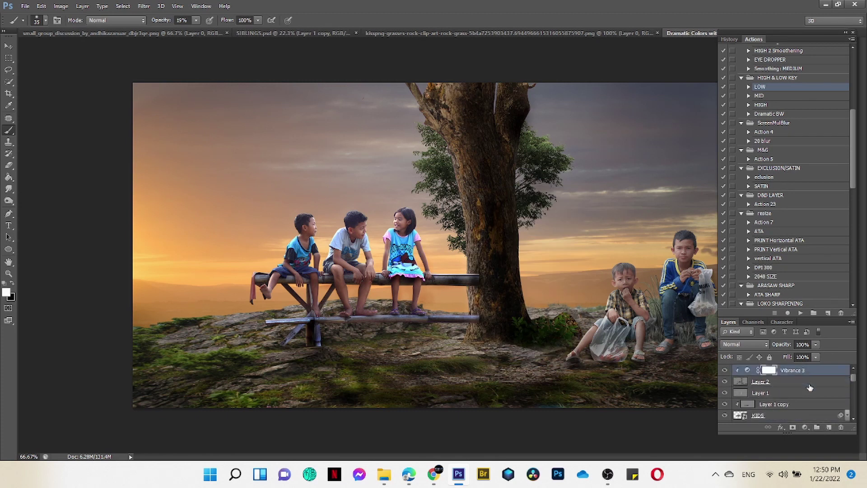
{"action": "key", "text": "ctrl+g"}
{"action": "key", "text": "x"}
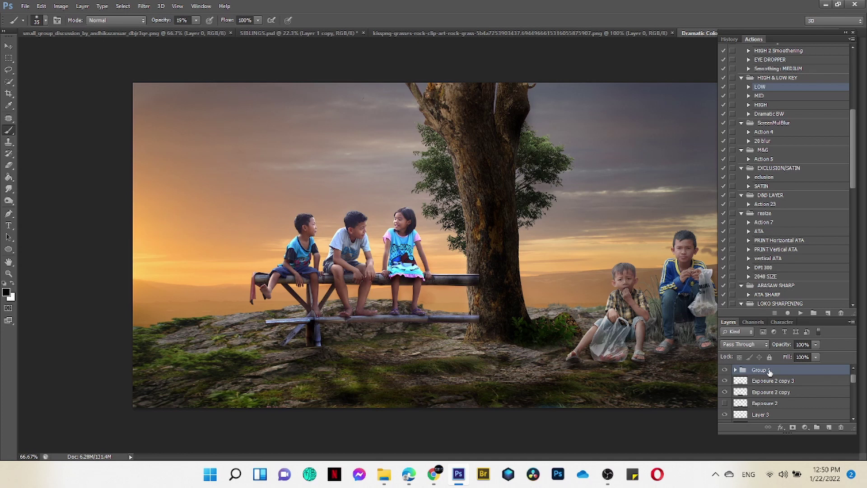
{"action": "double_click", "coordinate": [763, 370]}
{"action": "type", "text": "kids"}
Try a Vibrance adjustment clipped to the kids group, then delete it.
{"action": "left_click", "coordinate": [805, 427]}
{"action": "left_click", "coordinate": [701, 288]}
{"action": "left_click", "coordinate": [509, 348]}
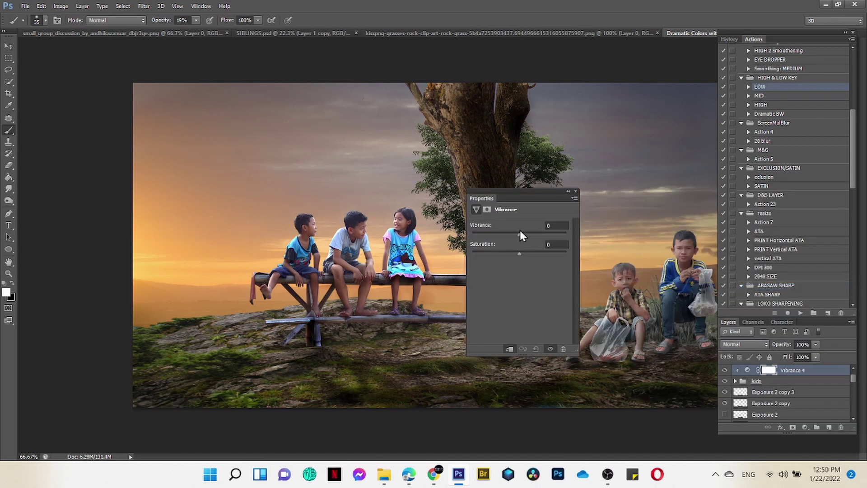
{"action": "left_click_drag", "start_coordinate": [553, 236], "coordinate": [511, 234]}
{"action": "left_click", "coordinate": [576, 191]}
{"action": "left_click_drag", "start_coordinate": [831, 374], "coordinate": [841, 428]}
Toggle the kids group to compare, then select the KIDS layer inside it.
{"action": "left_click", "coordinate": [724, 370]}
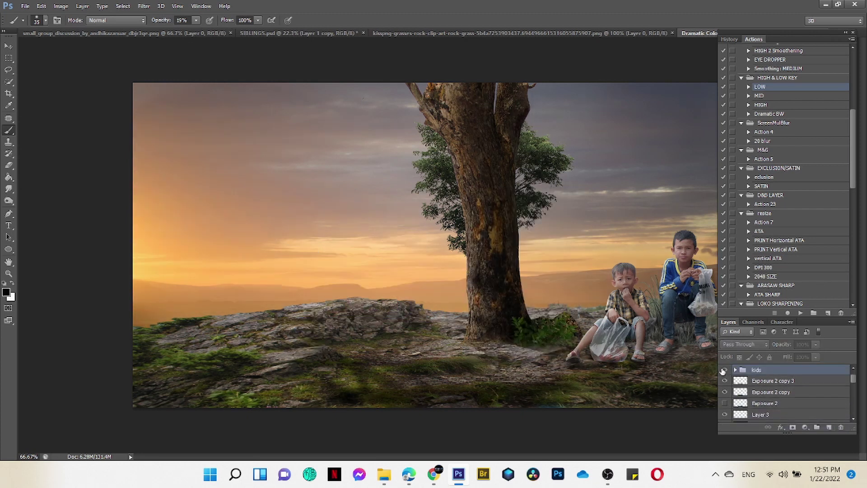
{"action": "left_click", "coordinate": [724, 370]}
{"action": "left_click", "coordinate": [725, 370]}
{"action": "left_click", "coordinate": [725, 370]}
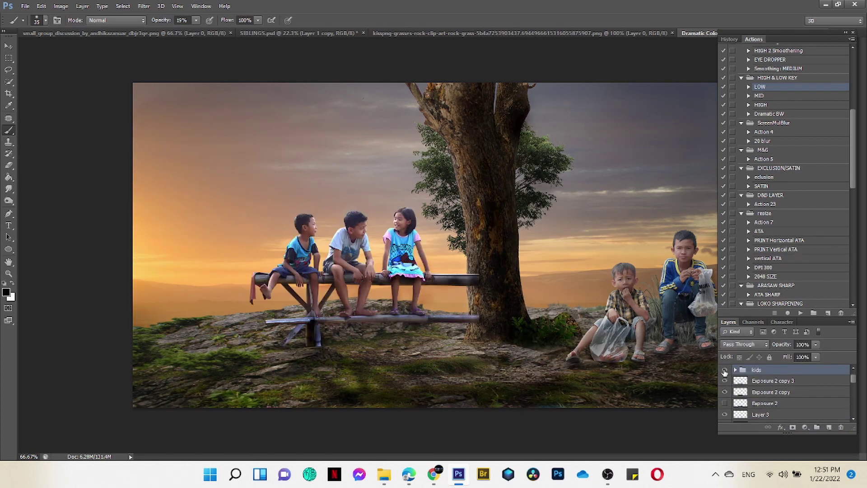
{"action": "scroll", "coordinate": [768, 393], "scroll_direction": "down", "scroll_amount": 2}
{"action": "left_click", "coordinate": [768, 403]}
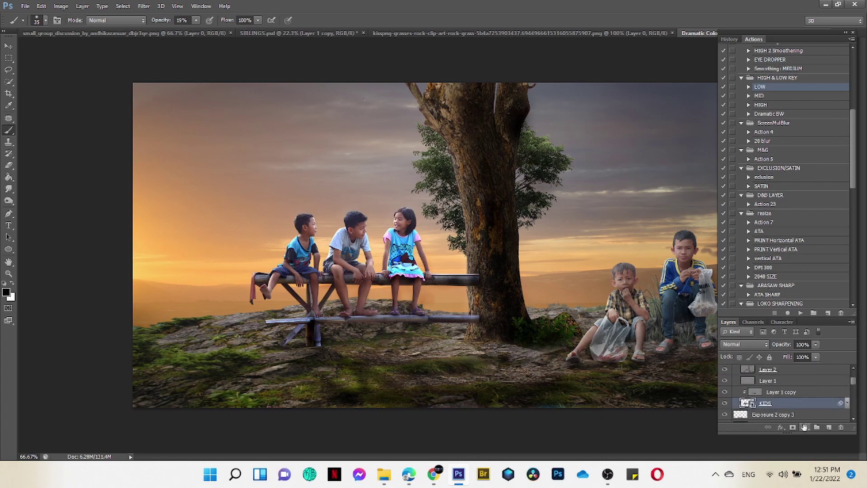
{"action": "left_click", "coordinate": [805, 428]}
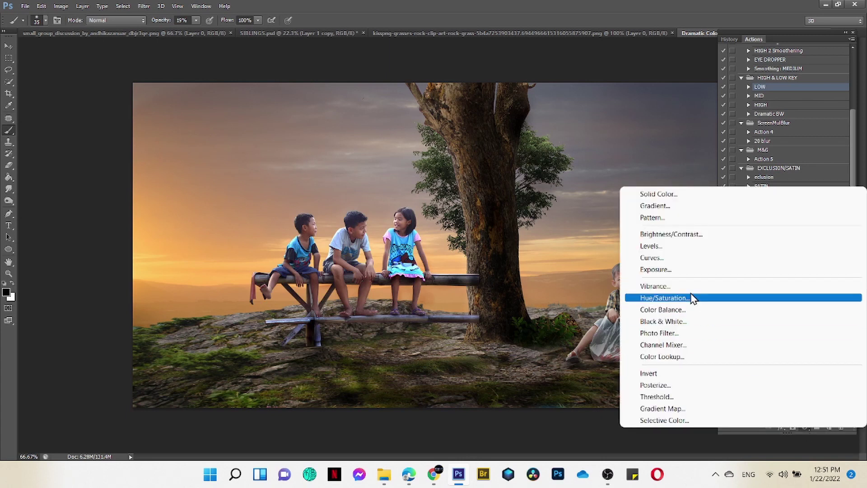
Add a Vibrance adjustment, then a Curves adjustment with the top endpoint pulled down.
{"action": "left_click", "coordinate": [691, 287]}
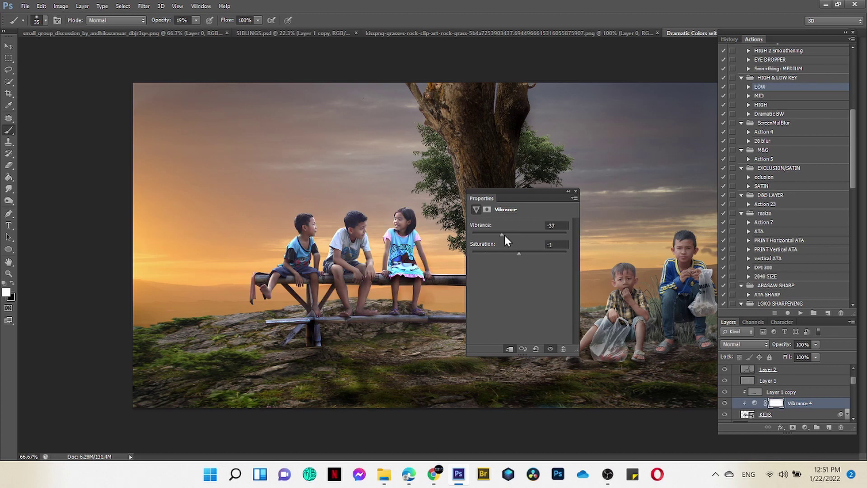
{"action": "left_click", "coordinate": [650, 279]}
{"action": "left_click", "coordinate": [806, 427]}
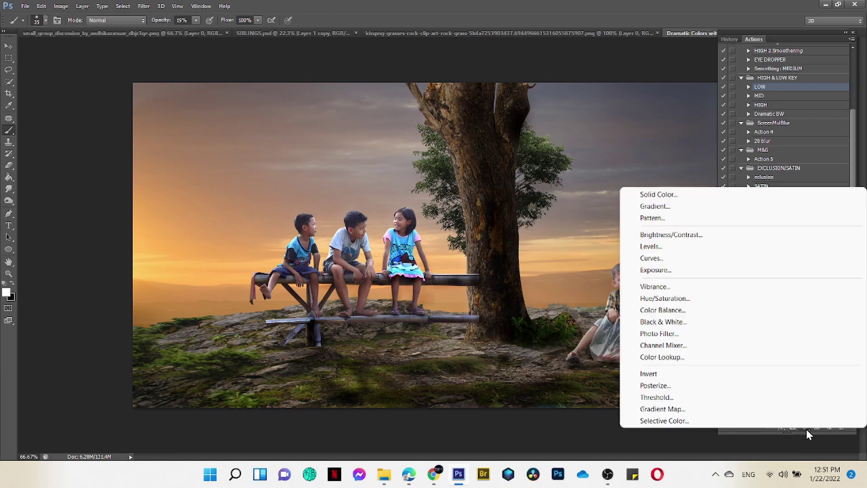
{"action": "left_click", "coordinate": [703, 256]}
{"action": "left_click_drag", "start_coordinate": [565, 248], "coordinate": [565, 268]}
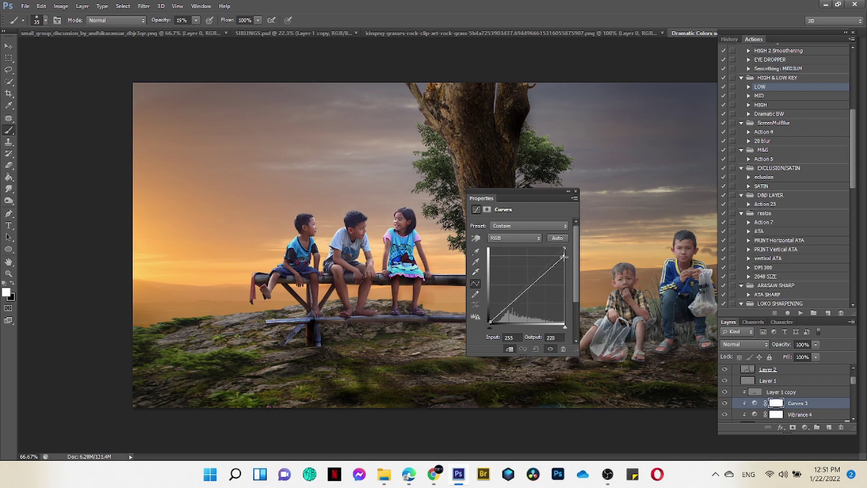
{"action": "left_click", "coordinate": [576, 191]}
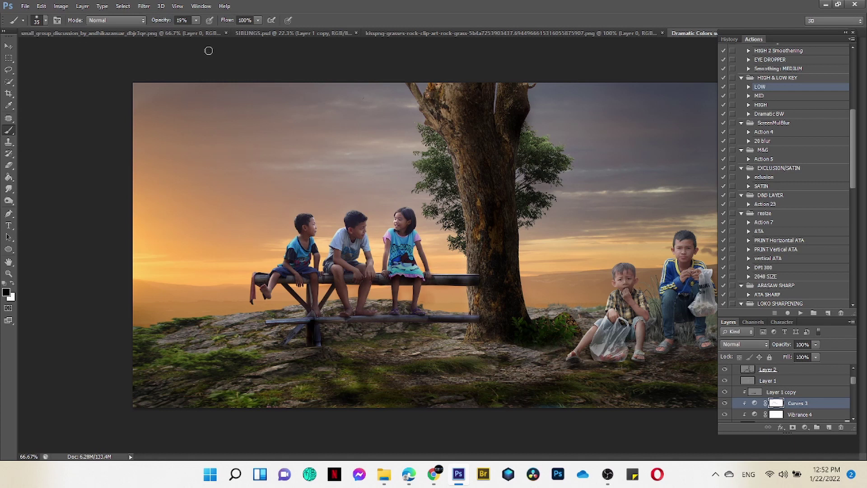
Set the brush opacity to 14% and zoom out to the whole image.
{"action": "left_click_drag", "start_coordinate": [196, 30], "coordinate": [193, 31]}
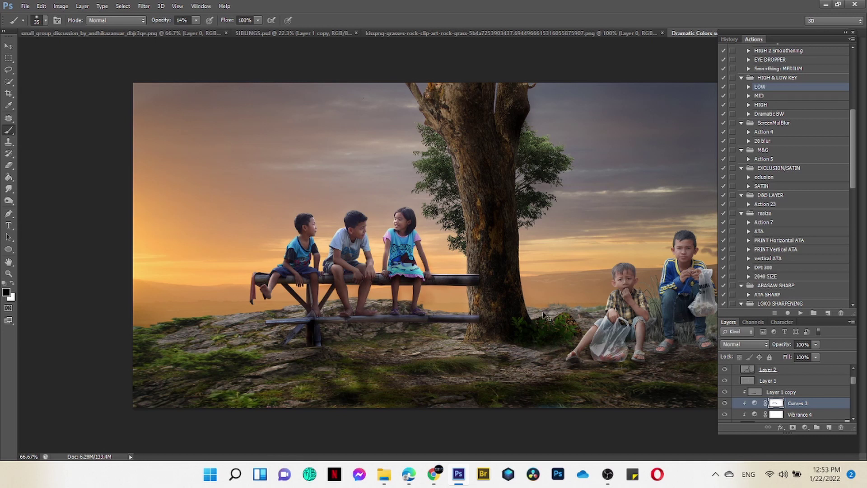
{"action": "key", "text": "ctrl+minus"}
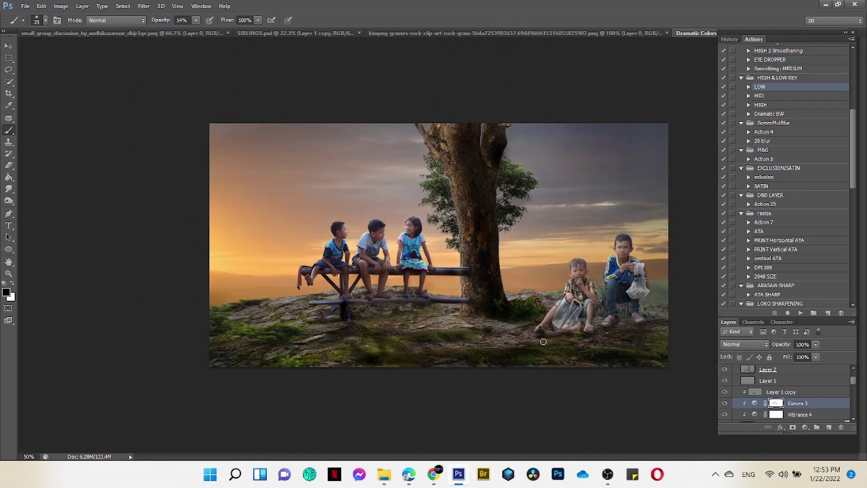
{"action": "left_click_drag", "start_coordinate": [856, 388], "coordinate": [854, 369]}
Add a Color Balance adjustment shifting the highlights toward yellow (Yellow/Blue -14).
{"action": "left_click", "coordinate": [806, 427]}
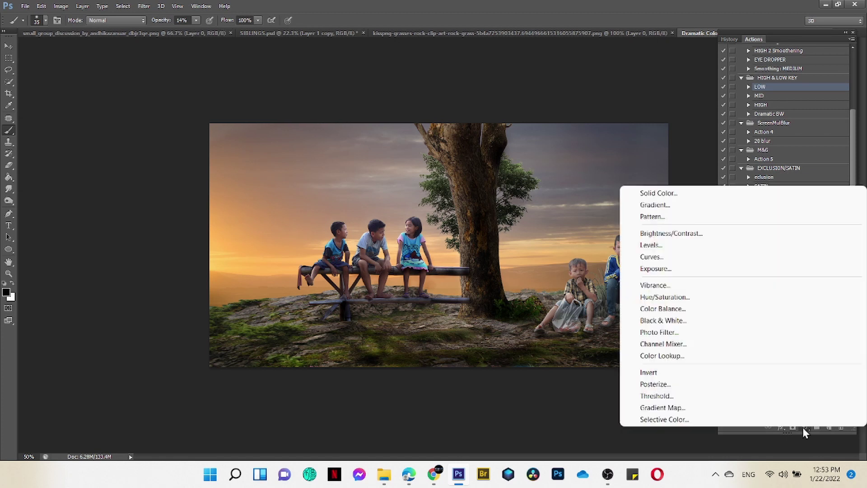
{"action": "left_click", "coordinate": [683, 309]}
{"action": "left_click", "coordinate": [512, 227]}
{"action": "left_click", "coordinate": [498, 254]}
{"action": "left_click_drag", "start_coordinate": [505, 281], "coordinate": [501, 282]}
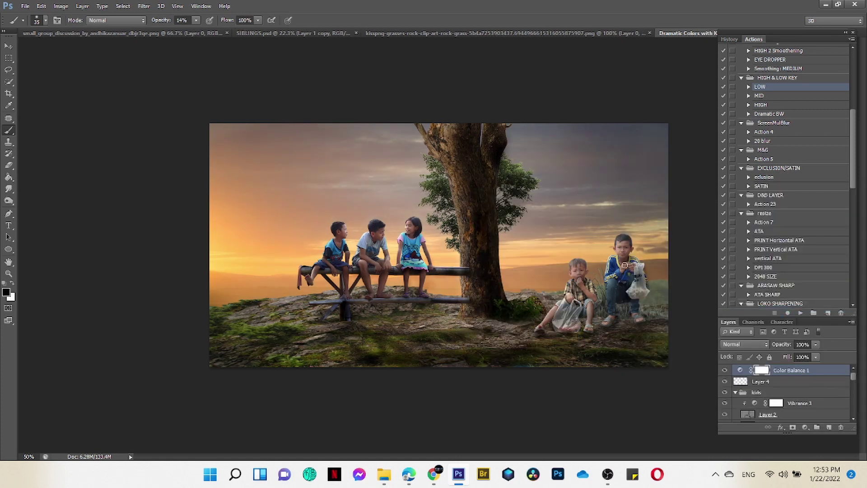
{"action": "left_click", "coordinate": [576, 192]}
Add a pale-yellow Photo Filter at 52% density and flatten the image into one Background layer.
{"action": "left_click", "coordinate": [805, 427]}
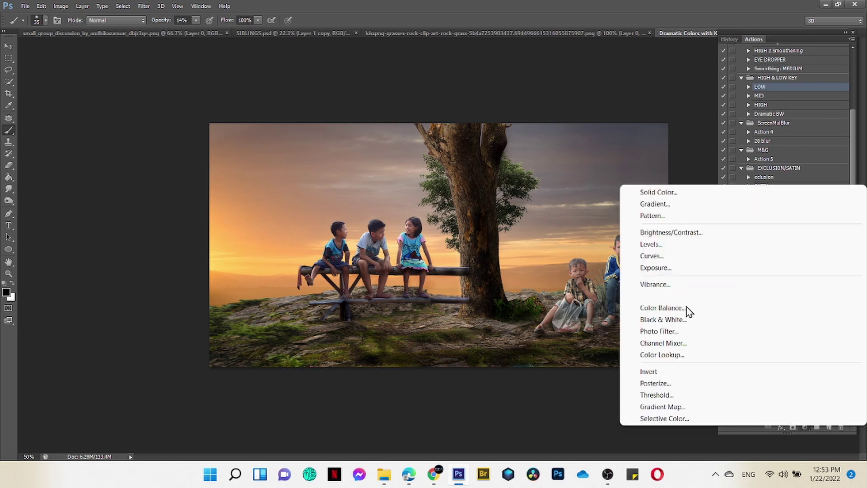
{"action": "left_click", "coordinate": [685, 329]}
{"action": "left_click", "coordinate": [505, 240]}
{"action": "left_click_drag", "start_coordinate": [624, 235], "coordinate": [624, 152]}
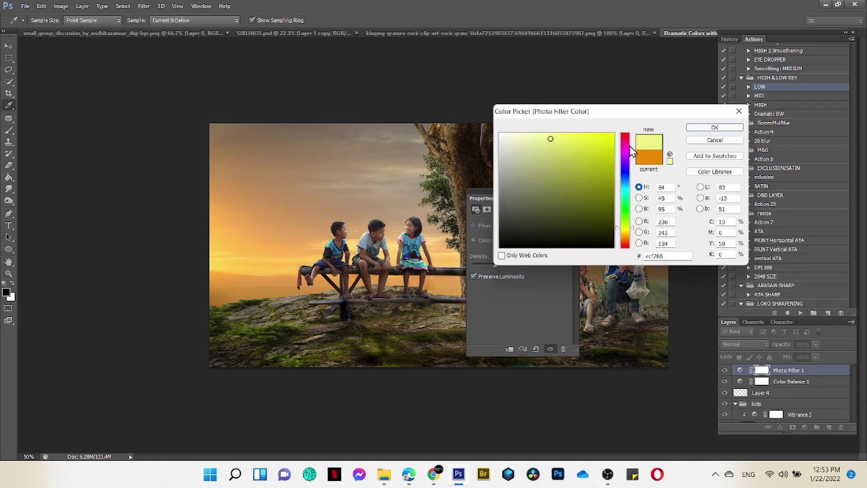
{"action": "left_click", "coordinate": [715, 127]}
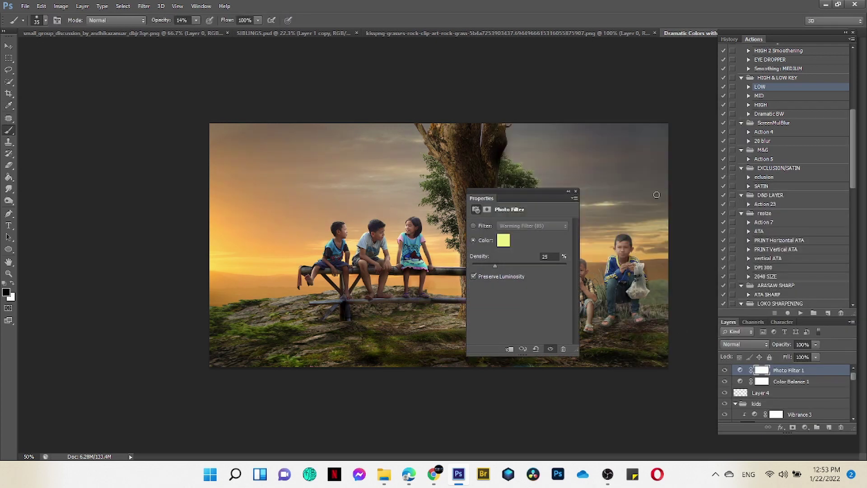
{"action": "left_click", "coordinate": [577, 191]}
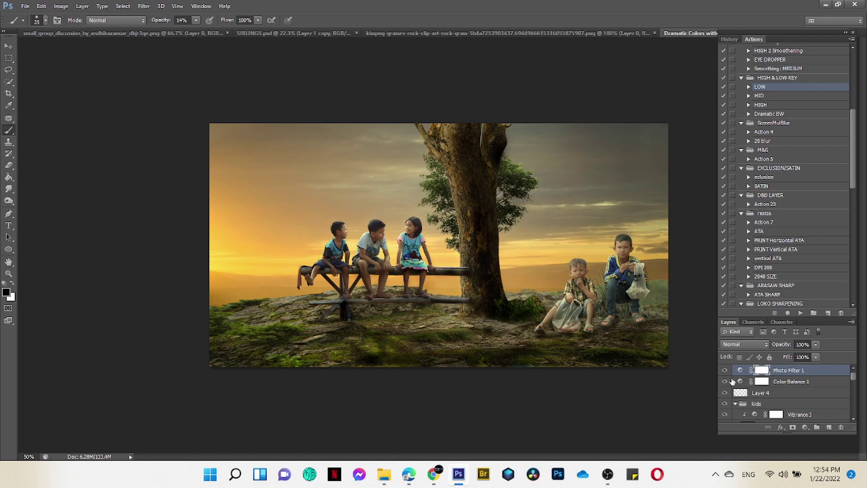
{"action": "left_click", "coordinate": [396, 178]}
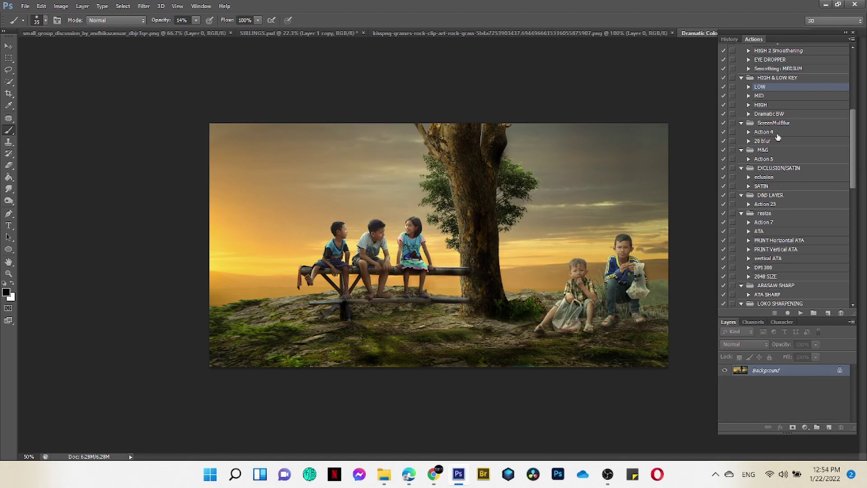
Run the LOW darkening action, mask it, brighten the left sky and horizon, then flatten.
{"action": "left_click", "coordinate": [802, 313]}
{"action": "left_click", "coordinate": [793, 427]}
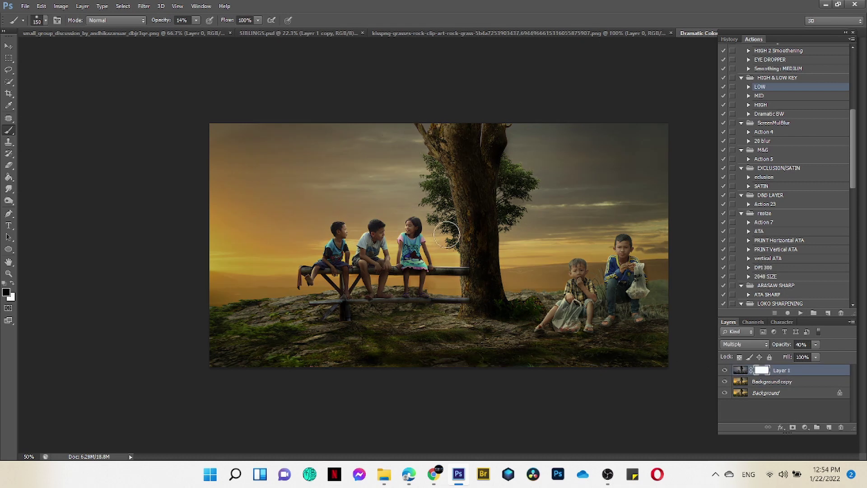
{"action": "key", "text": "bracketright"}
{"action": "key", "text": "bracketright"}
{"action": "key", "text": "bracketright"}
{"action": "mouse_move", "coordinate": [221, 267]}
{"action": "left_mouse_down"}
{"action": "mouse_move", "coordinate": [250, 242]}
{"action": "mouse_move", "coordinate": [247, 298]}
{"action": "left_mouse_up"}
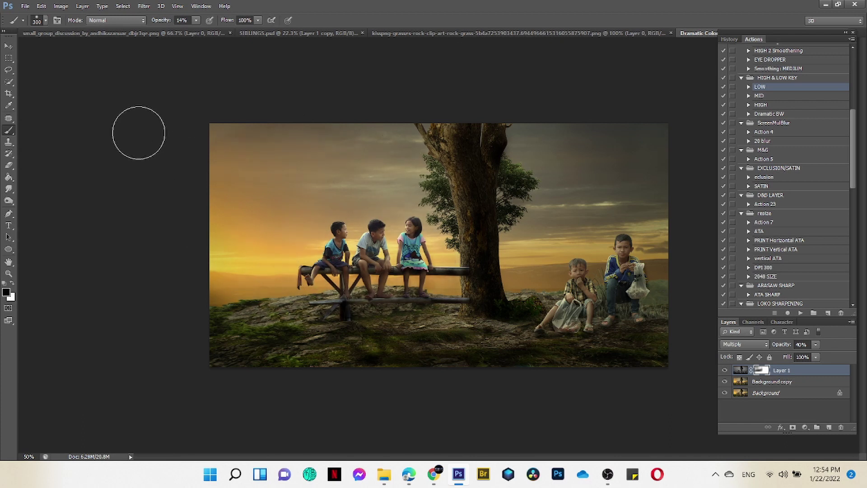
{"action": "left_click_drag", "start_coordinate": [644, 338], "coordinate": [565, 280]}
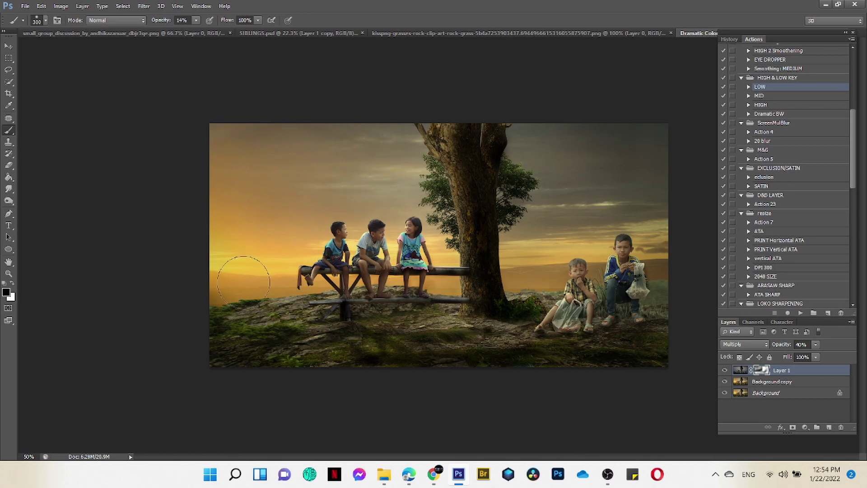
{"action": "key", "text": "ctrl+shift+e"}
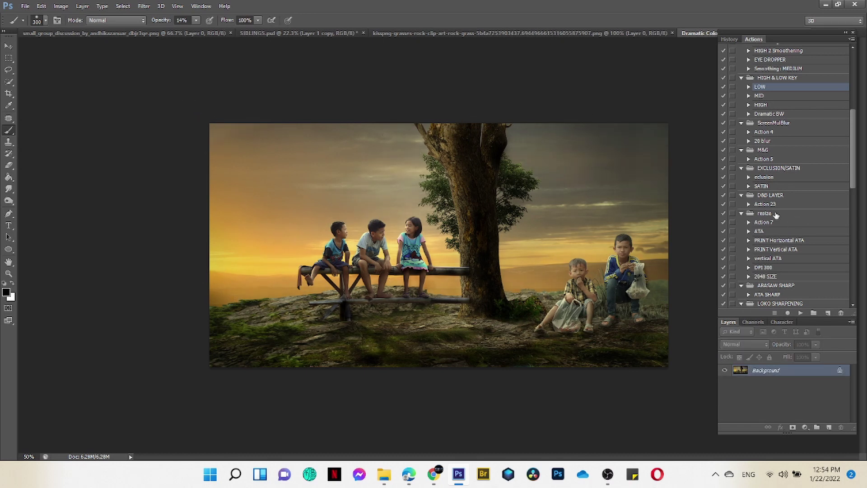
Darken with Action 5, brighten sky, tree, kids, rocks, bench and boys, then merge down.
{"action": "left_click", "coordinate": [773, 159]}
{"action": "left_click", "coordinate": [803, 314]}
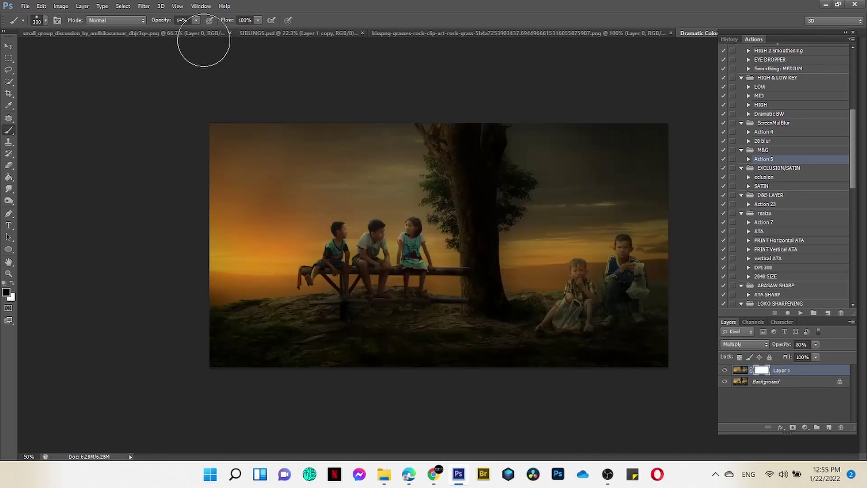
{"action": "mouse_move", "coordinate": [339, 149]}
{"action": "left_mouse_down"}
{"action": "mouse_move", "coordinate": [271, 135]}
{"action": "mouse_move", "coordinate": [407, 235]}
{"action": "mouse_move", "coordinate": [271, 254]}
{"action": "mouse_move", "coordinate": [266, 176]}
{"action": "left_mouse_up"}
{"action": "mouse_move", "coordinate": [222, 271]}
{"action": "left_mouse_down"}
{"action": "mouse_move", "coordinate": [406, 280]}
{"action": "mouse_move", "coordinate": [359, 300]}
{"action": "mouse_move", "coordinate": [247, 310]}
{"action": "mouse_move", "coordinate": [452, 299]}
{"action": "left_mouse_up"}
{"action": "mouse_move", "coordinate": [448, 253]}
{"action": "left_mouse_down"}
{"action": "mouse_move", "coordinate": [464, 271]}
{"action": "mouse_move", "coordinate": [593, 233]}
{"action": "mouse_move", "coordinate": [140, 325]}
{"action": "mouse_move", "coordinate": [560, 348]}
{"action": "mouse_move", "coordinate": [622, 149]}
{"action": "mouse_move", "coordinate": [687, 147]}
{"action": "mouse_move", "coordinate": [562, 251]}
{"action": "left_mouse_up"}
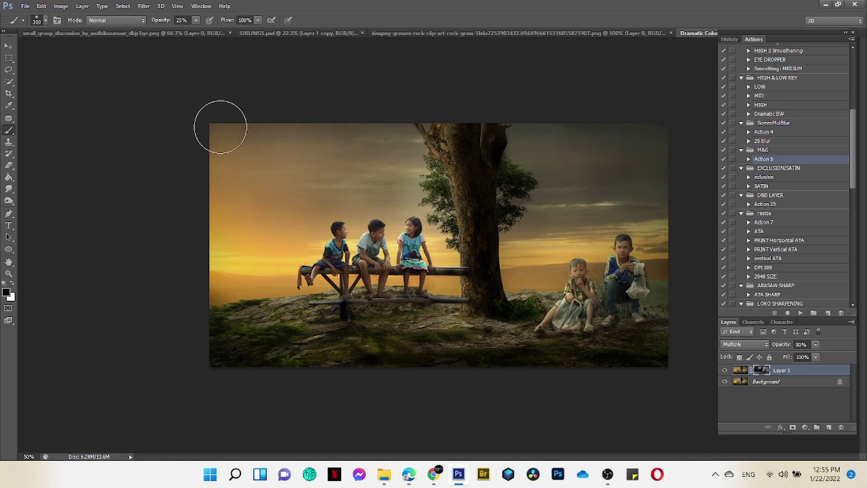
{"action": "left_click_drag", "start_coordinate": [549, 169], "coordinate": [523, 223]}
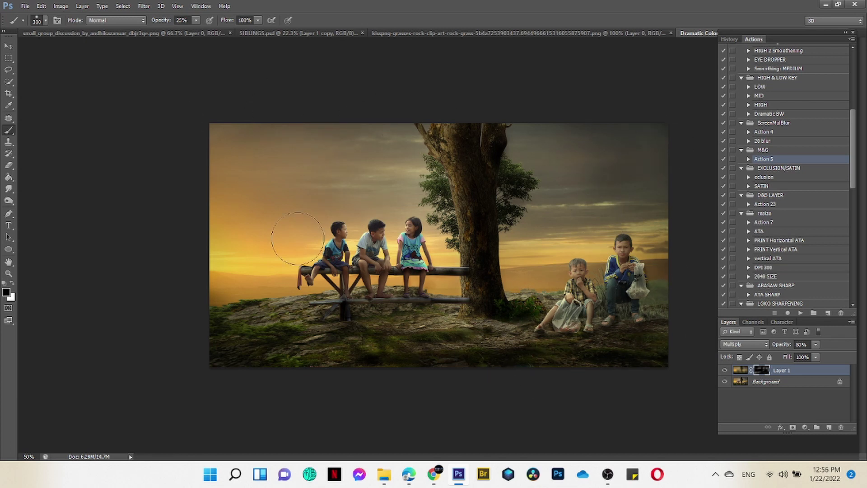
{"action": "key", "text": "ctrl+e"}
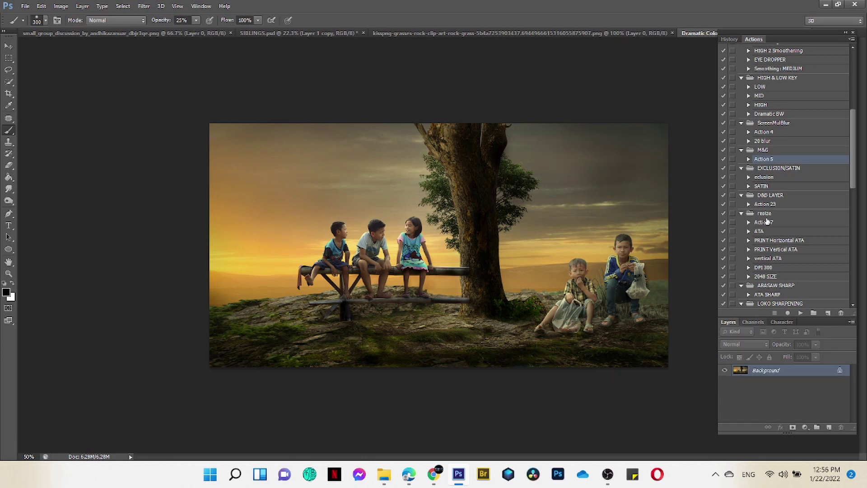
Apply LOW behind a black mask, paint white shading around the two boys, then flatten.
{"action": "left_click", "coordinate": [784, 87]}
{"action": "left_click", "coordinate": [801, 313]}
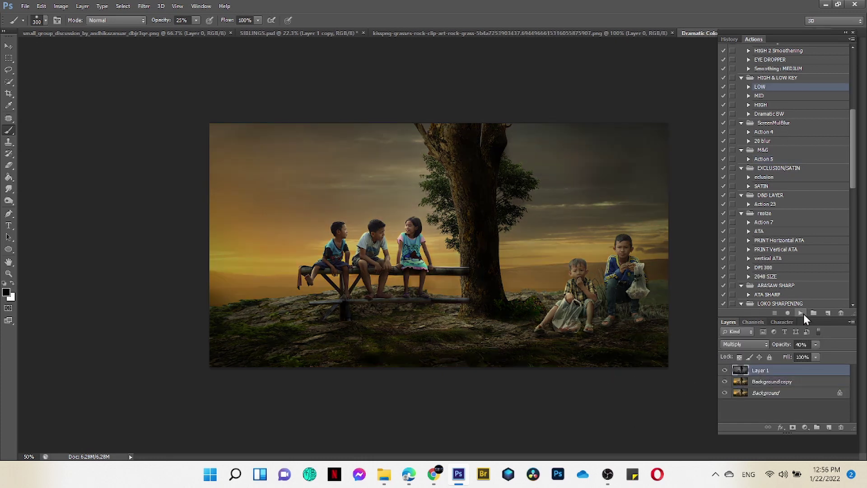
{"action": "left_click", "coordinate": [792, 428], "text": "alt"}
{"action": "key", "text": "bracketleft"}
{"action": "key", "text": "bracketleft"}
{"action": "key", "text": "bracketleft"}
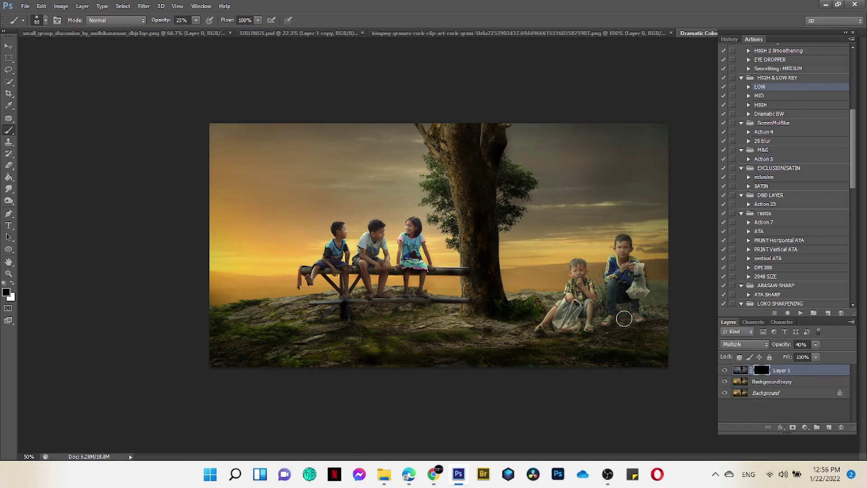
{"action": "key", "text": "x"}
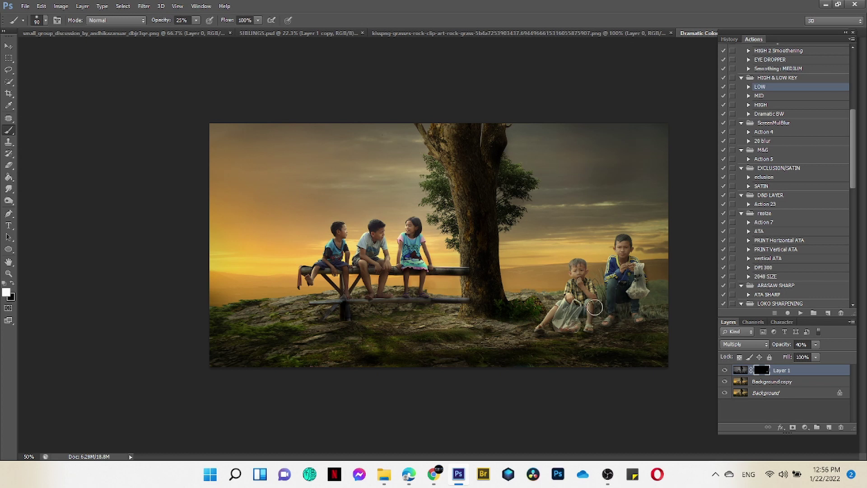
{"action": "left_click_drag", "start_coordinate": [596, 283], "coordinate": [623, 307]}
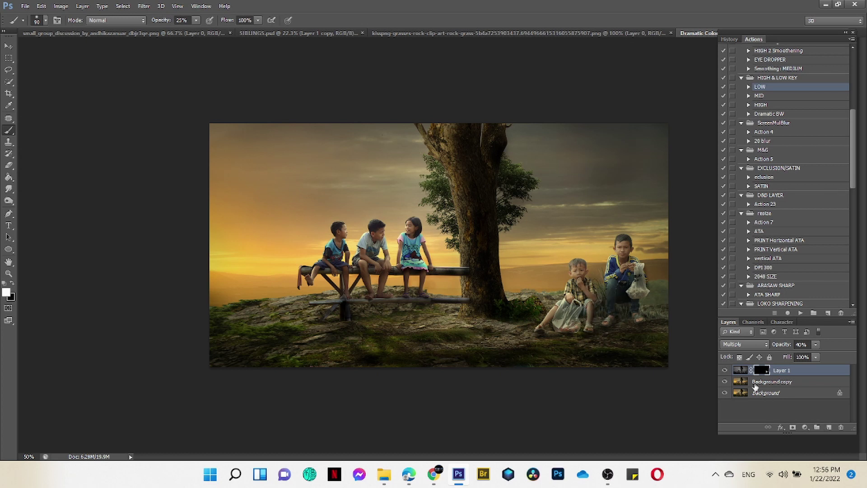
{"action": "left_click", "coordinate": [726, 370]}
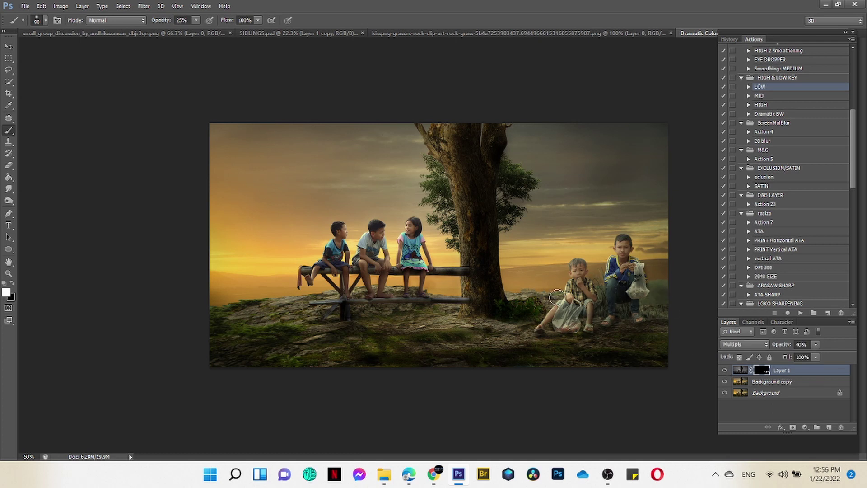
{"action": "key", "text": "ctrl+shift+e"}
{"action": "key", "text": "x"}
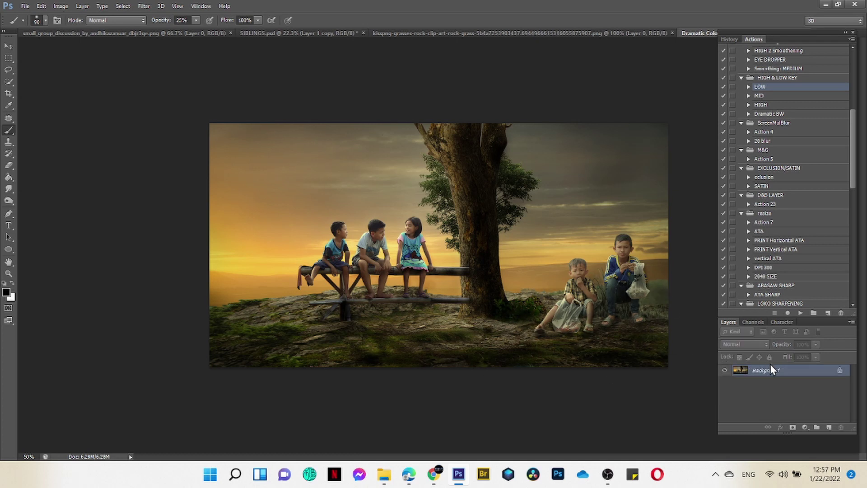
{"action": "left_click", "coordinate": [81, 6]}
{"action": "mouse_move", "coordinate": [90, 17]}
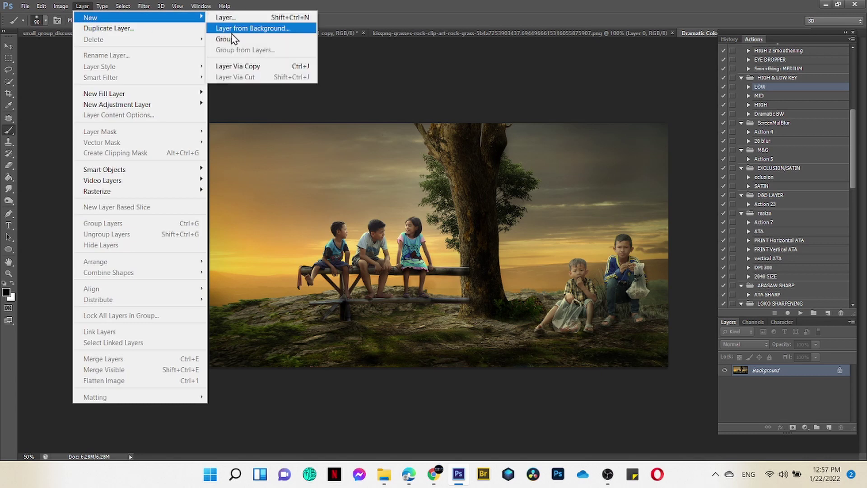
{"action": "left_click", "coordinate": [235, 17]}
{"action": "left_click", "coordinate": [405, 190]}
{"action": "left_click", "coordinate": [409, 370]}
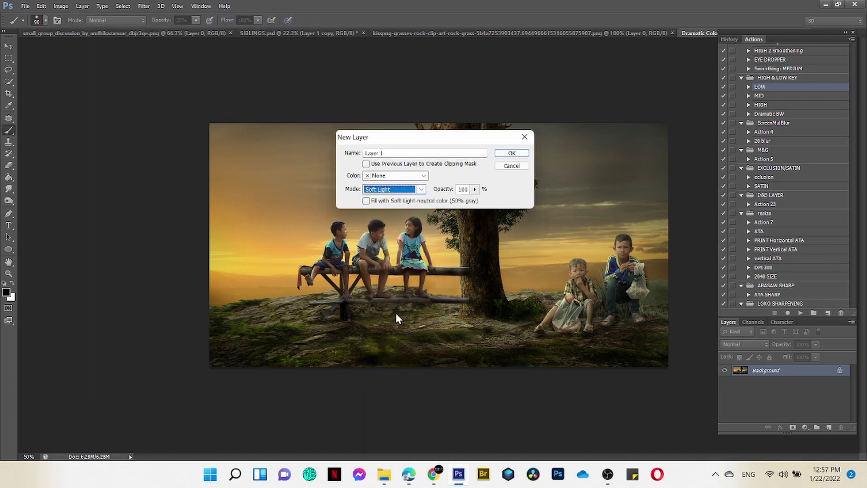
{"action": "left_click", "coordinate": [366, 200]}
{"action": "left_click", "coordinate": [512, 153]}
{"action": "left_click", "coordinate": [9, 201]}
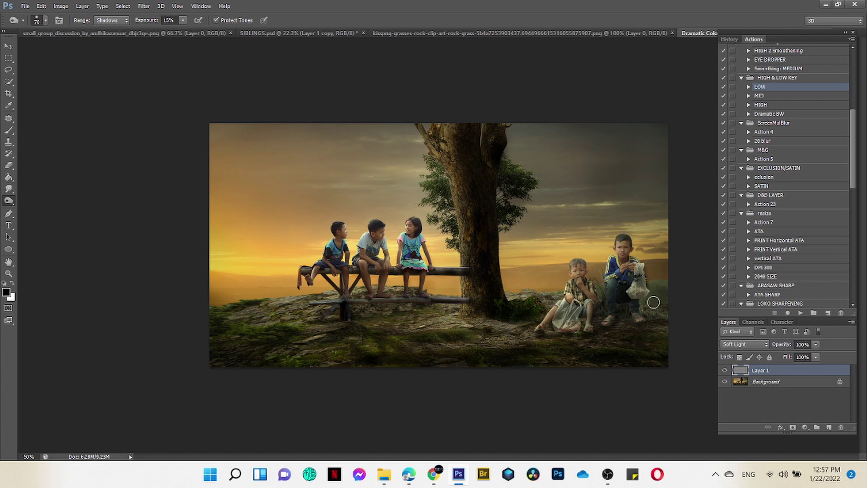
{"action": "left_click_drag", "start_coordinate": [463, 311], "coordinate": [468, 325]}
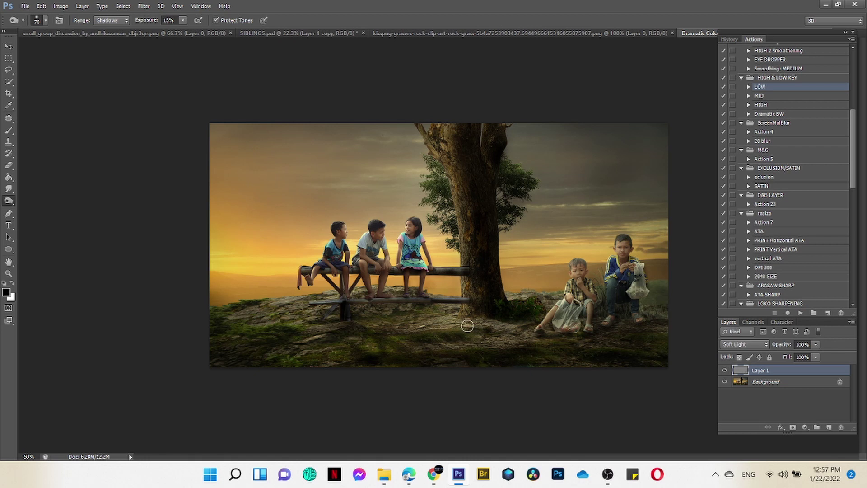
{"action": "left_click", "coordinate": [725, 370]}
Delete the burn layer, play the eclusion action, then play Action 5 for dark Multiply shading.
{"action": "key", "text": "Delete"}
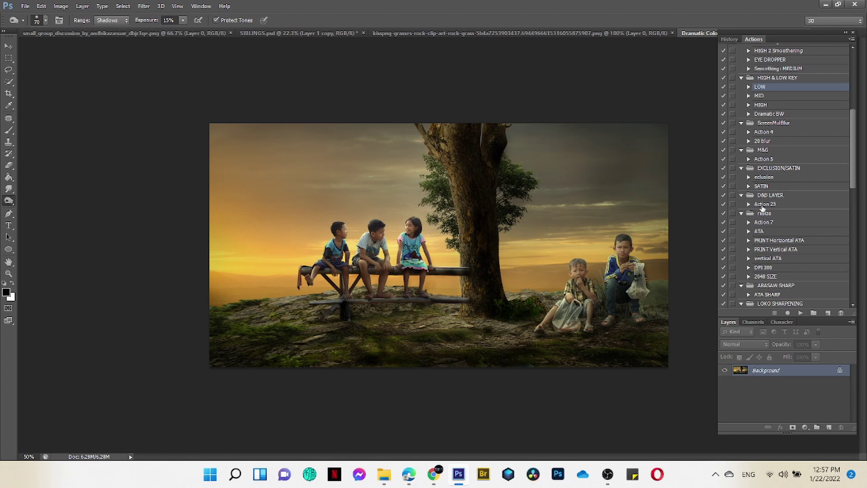
{"action": "left_click", "coordinate": [770, 177]}
{"action": "left_click", "coordinate": [802, 314]}
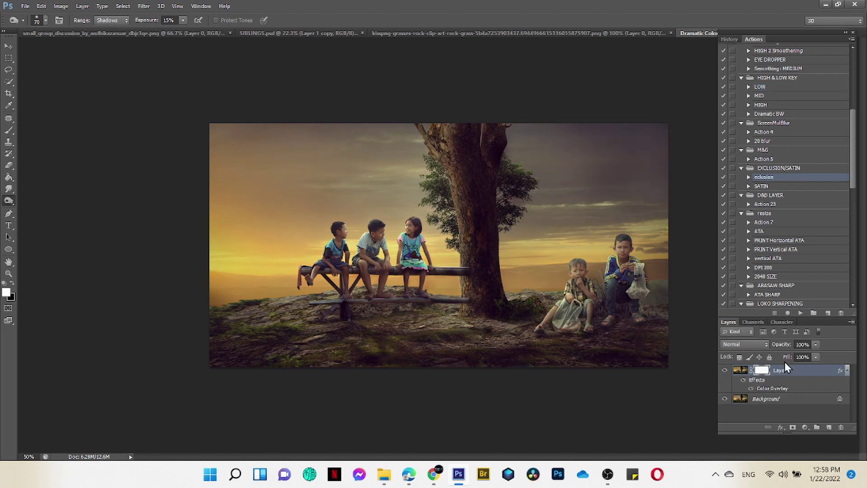
{"action": "left_click", "coordinate": [768, 159]}
{"action": "left_click", "coordinate": [800, 314]}
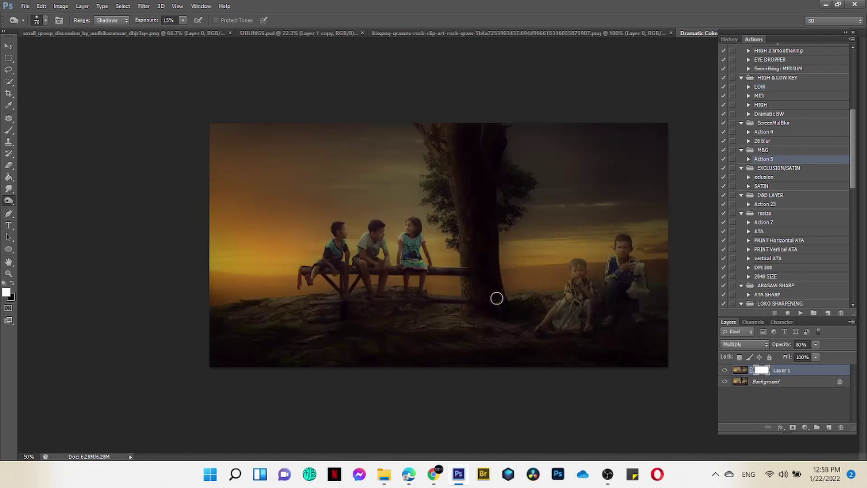
Brush the mask at size 300, 18% opacity to brighten the children, tree, boys and sky.
{"action": "key", "text": "x"}
{"action": "key", "text": "b"}
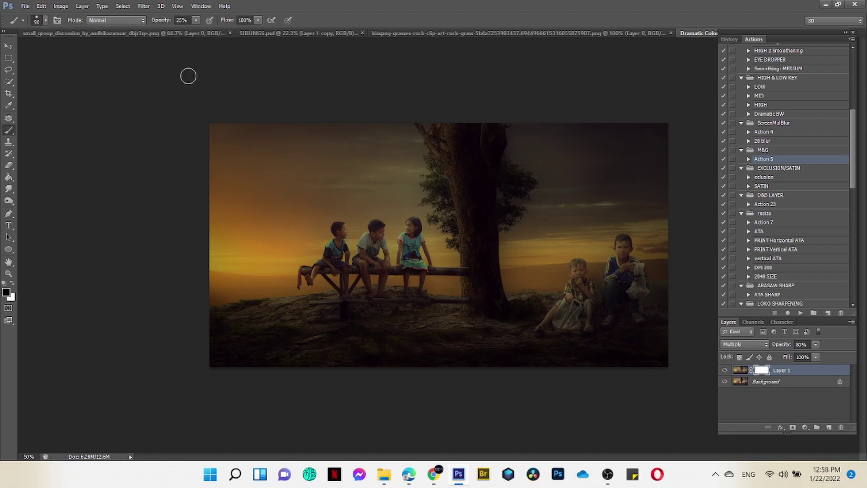
{"action": "key", "text": "bracketright"}
{"action": "key", "text": "bracketright"}
{"action": "key", "text": "bracketright"}
{"action": "mouse_move", "coordinate": [411, 243]}
{"action": "left_mouse_down"}
{"action": "mouse_move", "coordinate": [414, 140]}
{"action": "mouse_move", "coordinate": [370, 253]}
{"action": "mouse_move", "coordinate": [303, 267]}
{"action": "mouse_move", "coordinate": [238, 135]}
{"action": "mouse_move", "coordinate": [212, 258]}
{"action": "mouse_move", "coordinate": [349, 178]}
{"action": "mouse_move", "coordinate": [328, 181]}
{"action": "mouse_move", "coordinate": [364, 281]}
{"action": "left_mouse_up"}
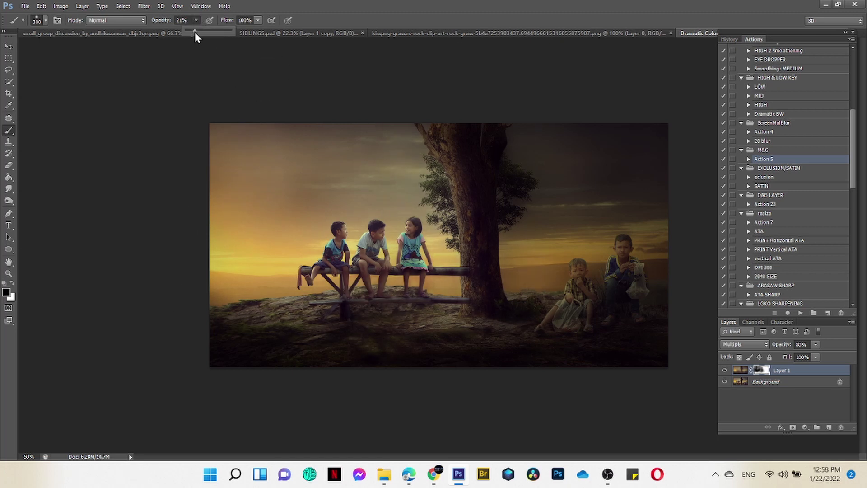
{"action": "left_click_drag", "start_coordinate": [195, 32], "coordinate": [192, 32]}
{"action": "mouse_move", "coordinate": [534, 329]}
{"action": "left_mouse_down"}
{"action": "mouse_move", "coordinate": [620, 188]}
{"action": "mouse_move", "coordinate": [603, 328]}
{"action": "left_mouse_up"}
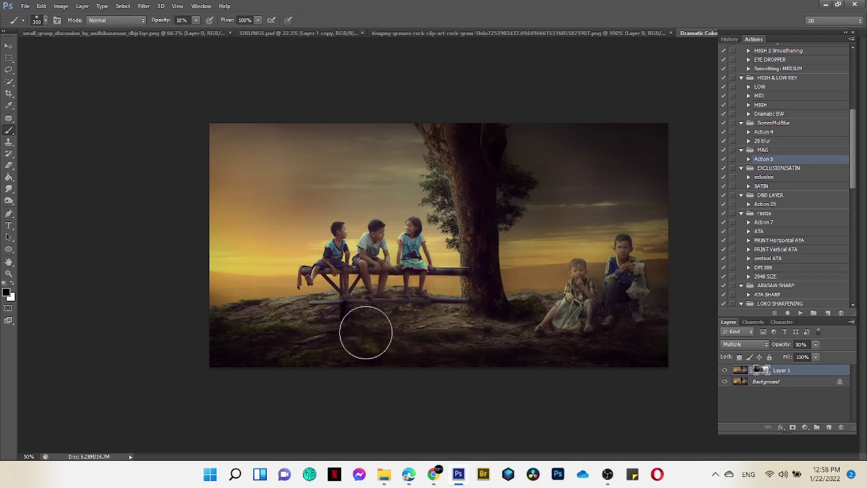
{"action": "mouse_move", "coordinate": [592, 163]}
{"action": "left_mouse_down"}
{"action": "mouse_move", "coordinate": [637, 285]}
{"action": "mouse_move", "coordinate": [466, 208]}
{"action": "left_mouse_up"}
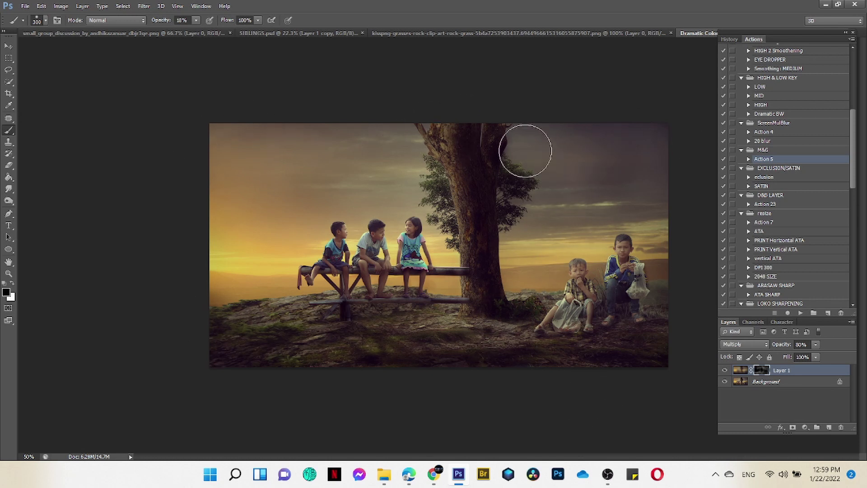
Add a Photo Filter adjustment layer with a pale yellow filter colour.
{"action": "left_click", "coordinate": [806, 428]}
{"action": "left_click", "coordinate": [688, 333]}
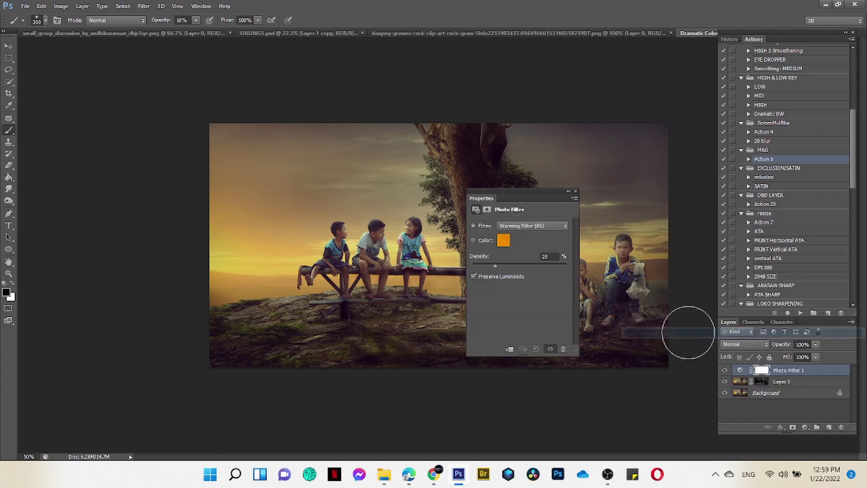
{"action": "left_click", "coordinate": [503, 240]}
{"action": "left_click", "coordinate": [626, 226]}
{"action": "left_click", "coordinate": [285, 262]}
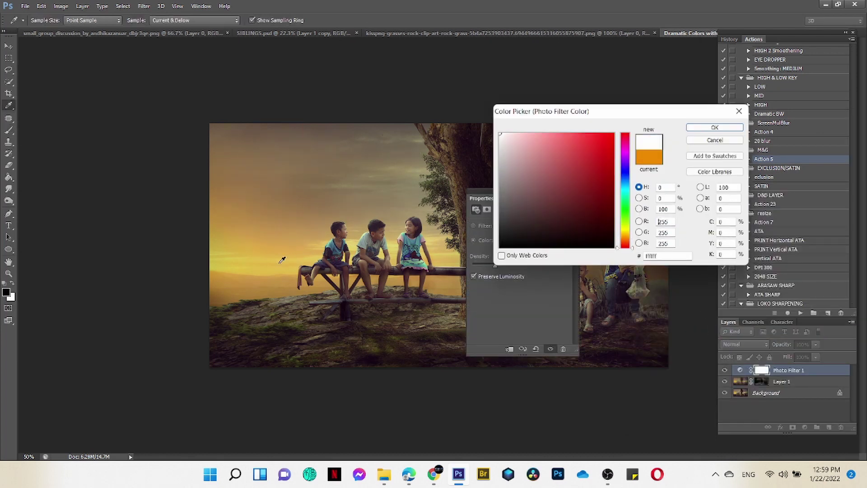
{"action": "left_click", "coordinate": [626, 228]}
{"action": "left_click", "coordinate": [548, 139]}
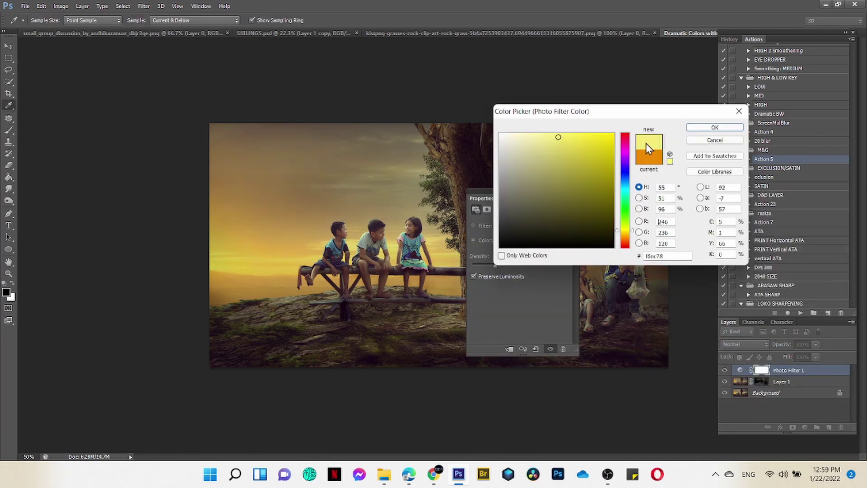
{"action": "left_click", "coordinate": [715, 127]}
Close the Photo Filter properties and flatten everything into one Background layer.
{"action": "key", "text": "b"}
{"action": "left_click_drag", "start_coordinate": [541, 191], "coordinate": [648, 188]}
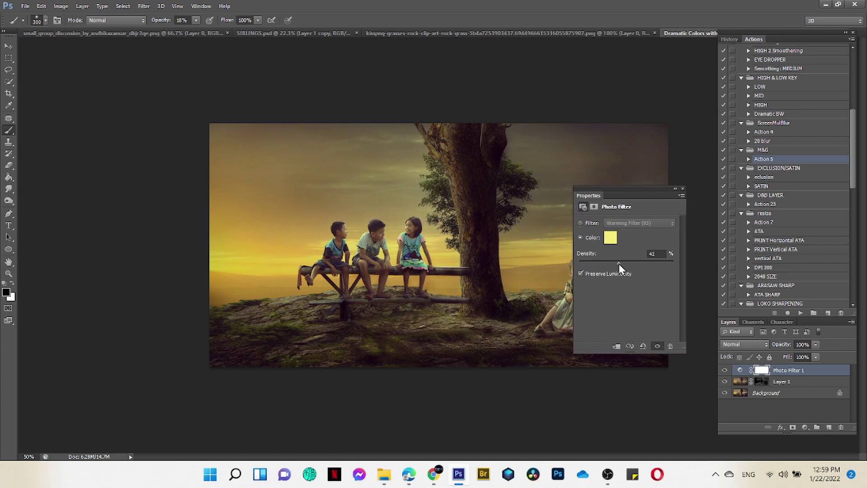
{"action": "left_click", "coordinate": [681, 189]}
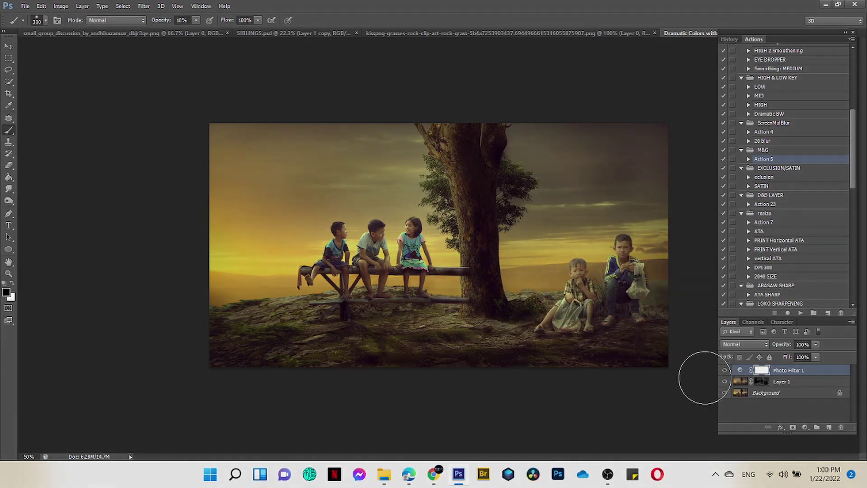
{"action": "key", "text": "bracketleft"}
{"action": "key", "text": "bracketleft"}
{"action": "key", "text": "bracketleft"}
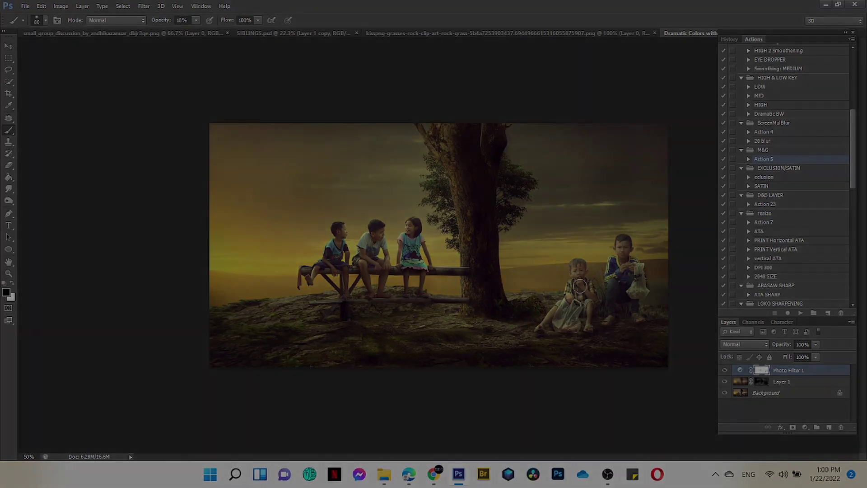
{"action": "key", "text": "ctrl+shift+e"}
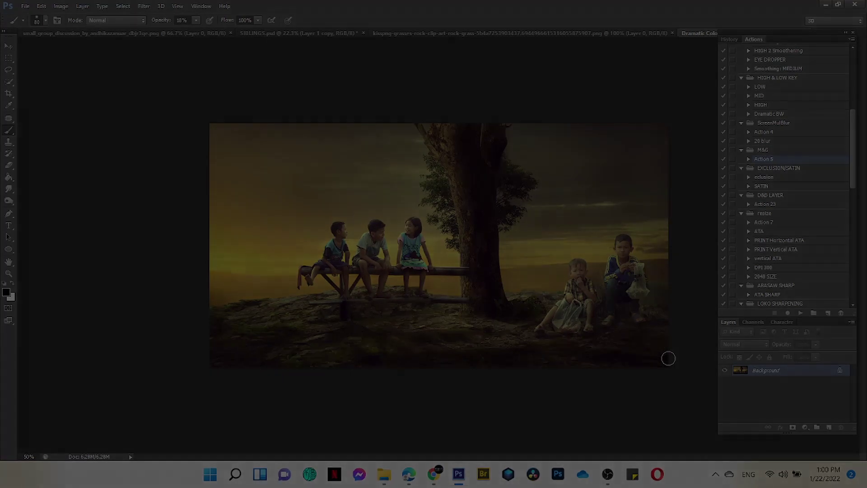
{"action": "scroll", "coordinate": [800, 232], "scroll_direction": "down", "scroll_amount": 1}
{"action": "scroll", "coordinate": [784, 276], "scroll_direction": "down", "scroll_amount": 1}
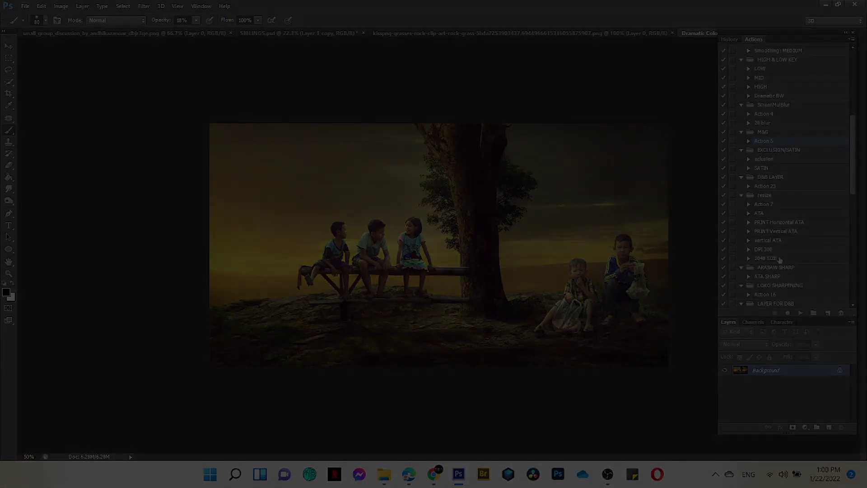